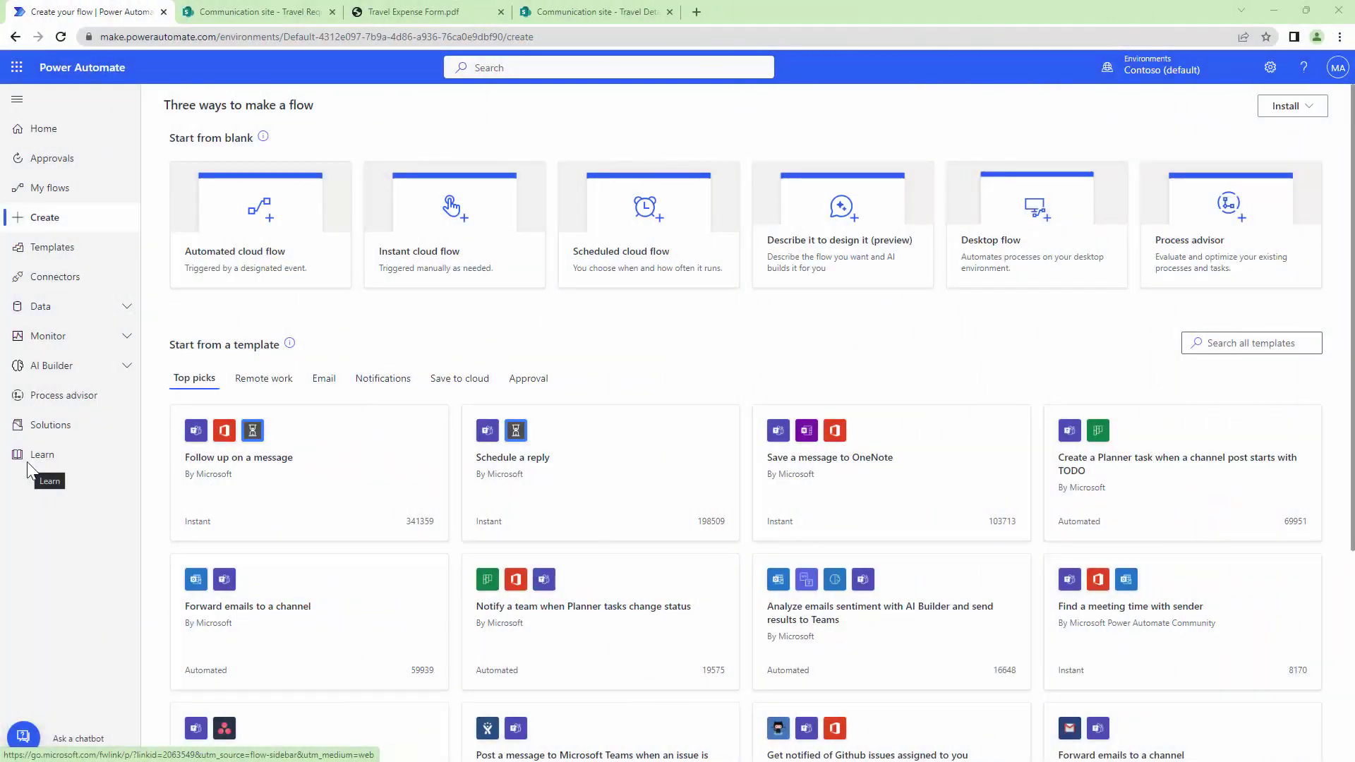
- Open Travel Expense Form.pdf from the Travel Request library and inspect its filled-in Name field
{"action": "left_click", "coordinate": [294, 19]}
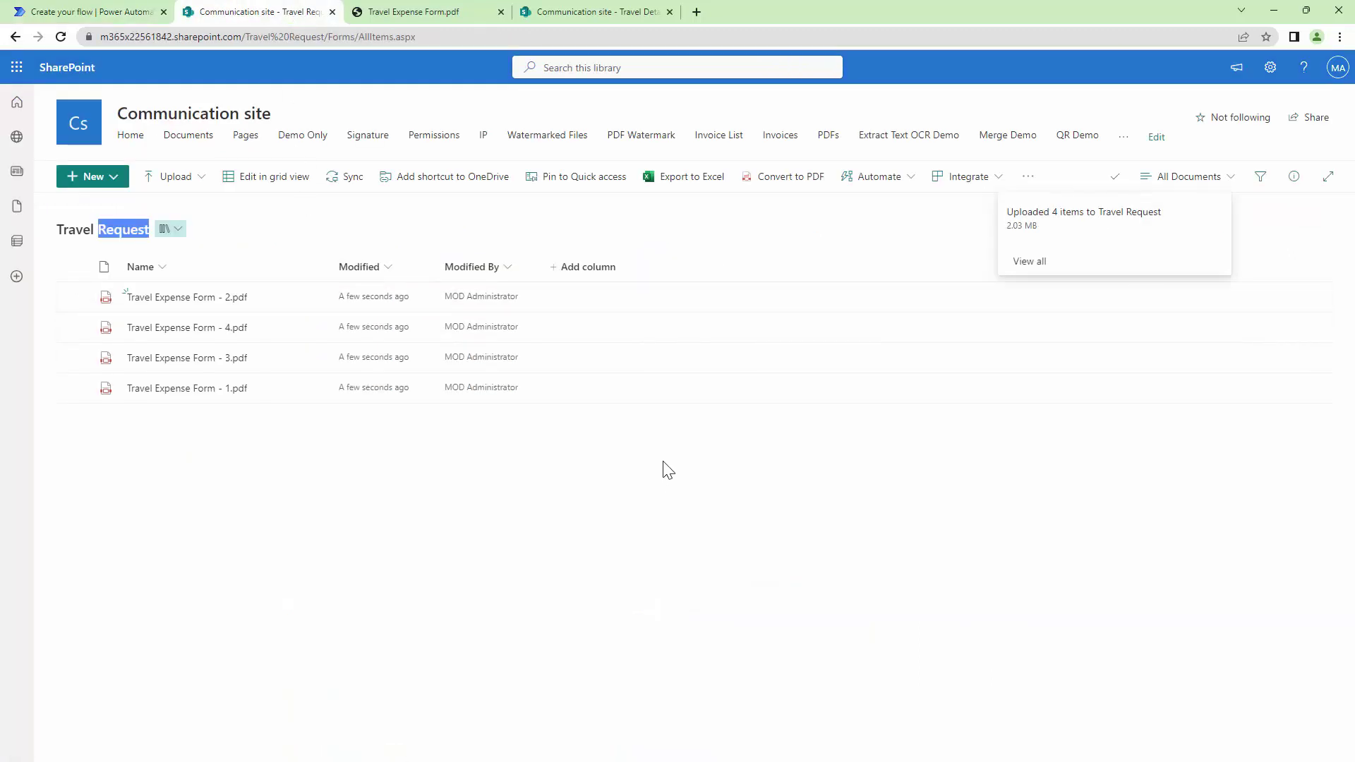
{"action": "left_click", "coordinate": [400, 17]}
{"action": "left_click", "coordinate": [741, 70]}
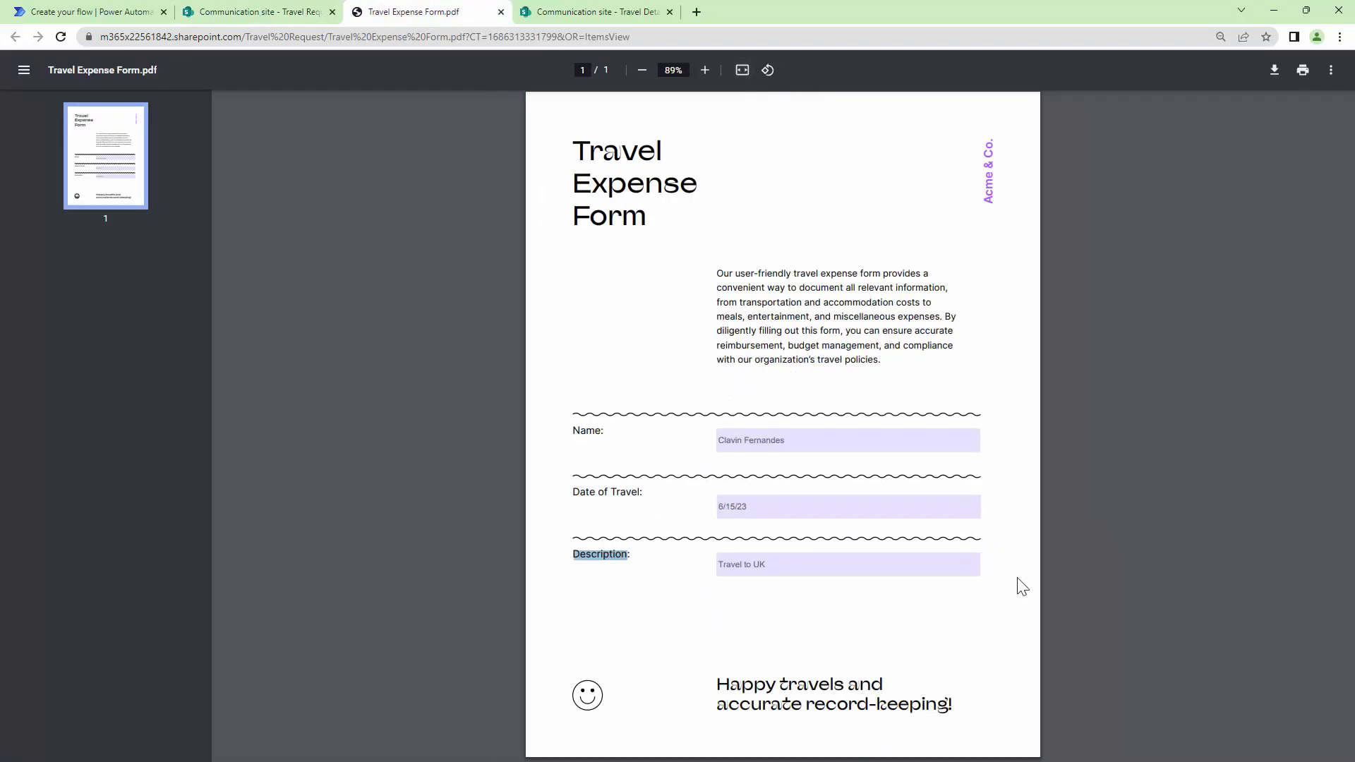
{"action": "left_click", "coordinate": [808, 445]}
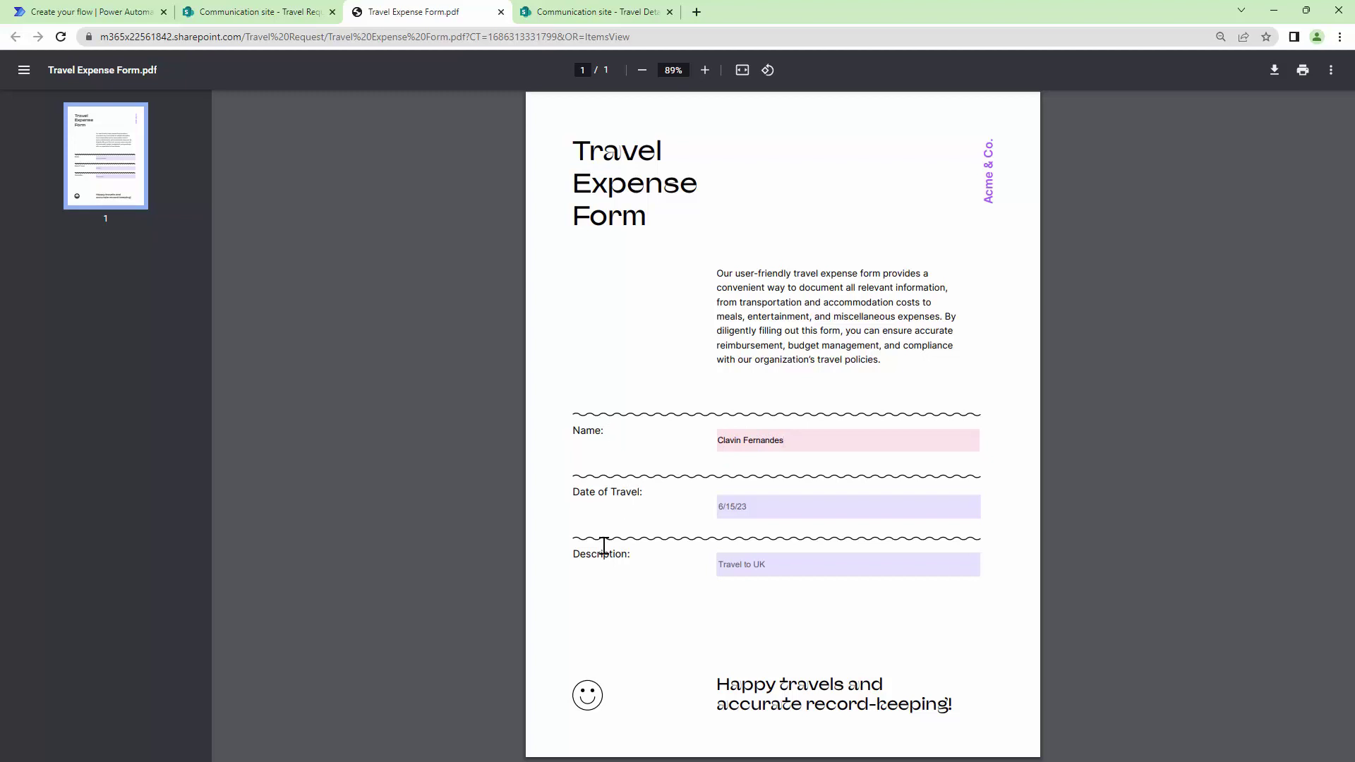
- Check the empty Travel Details list, close the PDF and go back to Power Automate
{"action": "left_click", "coordinate": [577, 12]}
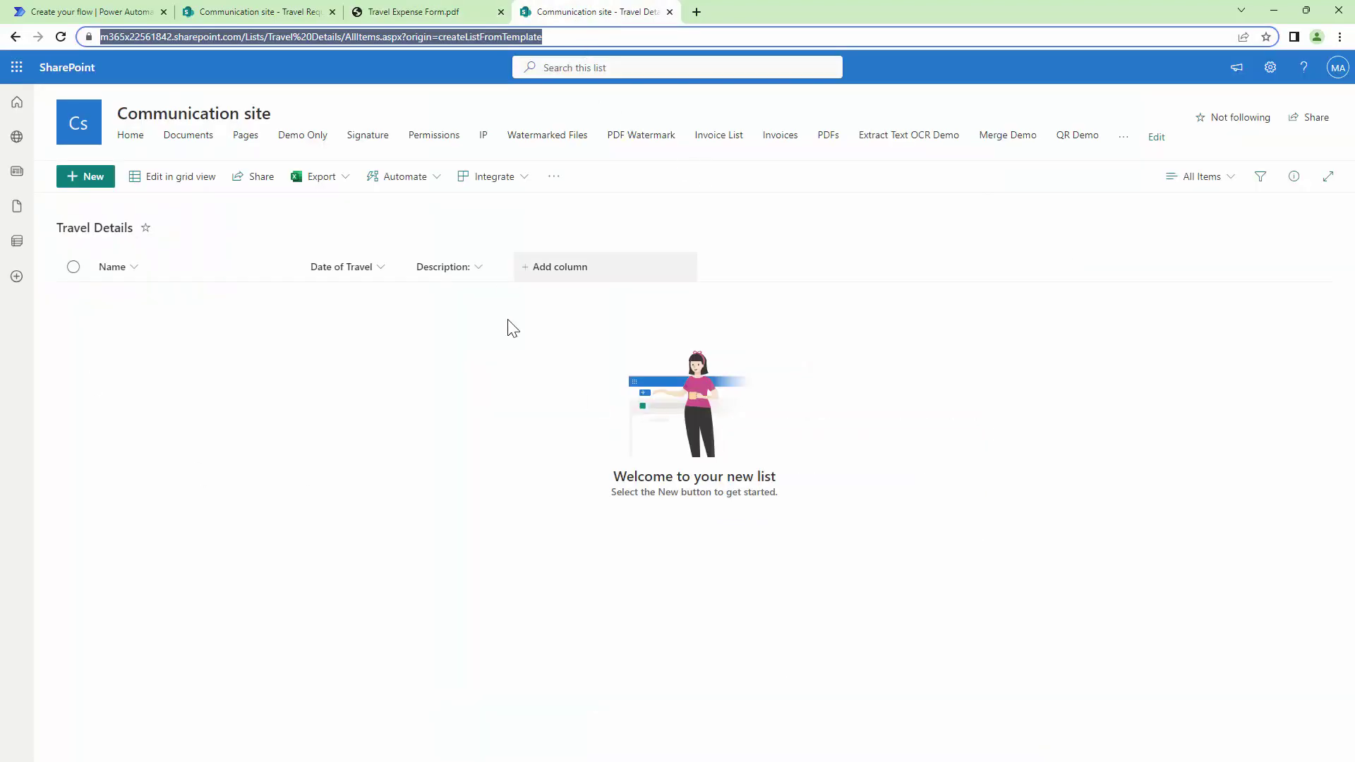
{"action": "left_click", "coordinate": [501, 12]}
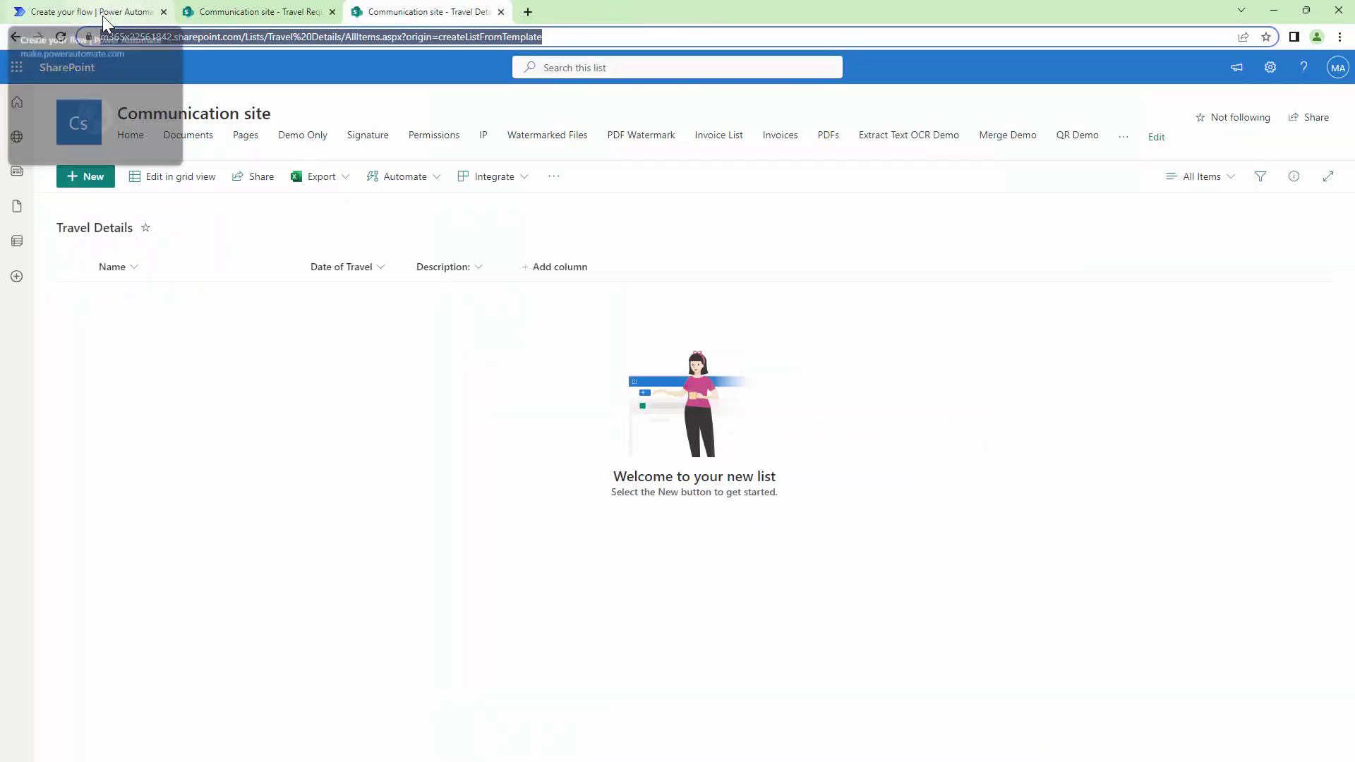
{"action": "left_click", "coordinate": [272, 12]}
- Create an instant cloud flow with the 'Manually trigger a flow' trigger and open it in the designer
{"action": "left_click", "coordinate": [99, 12]}
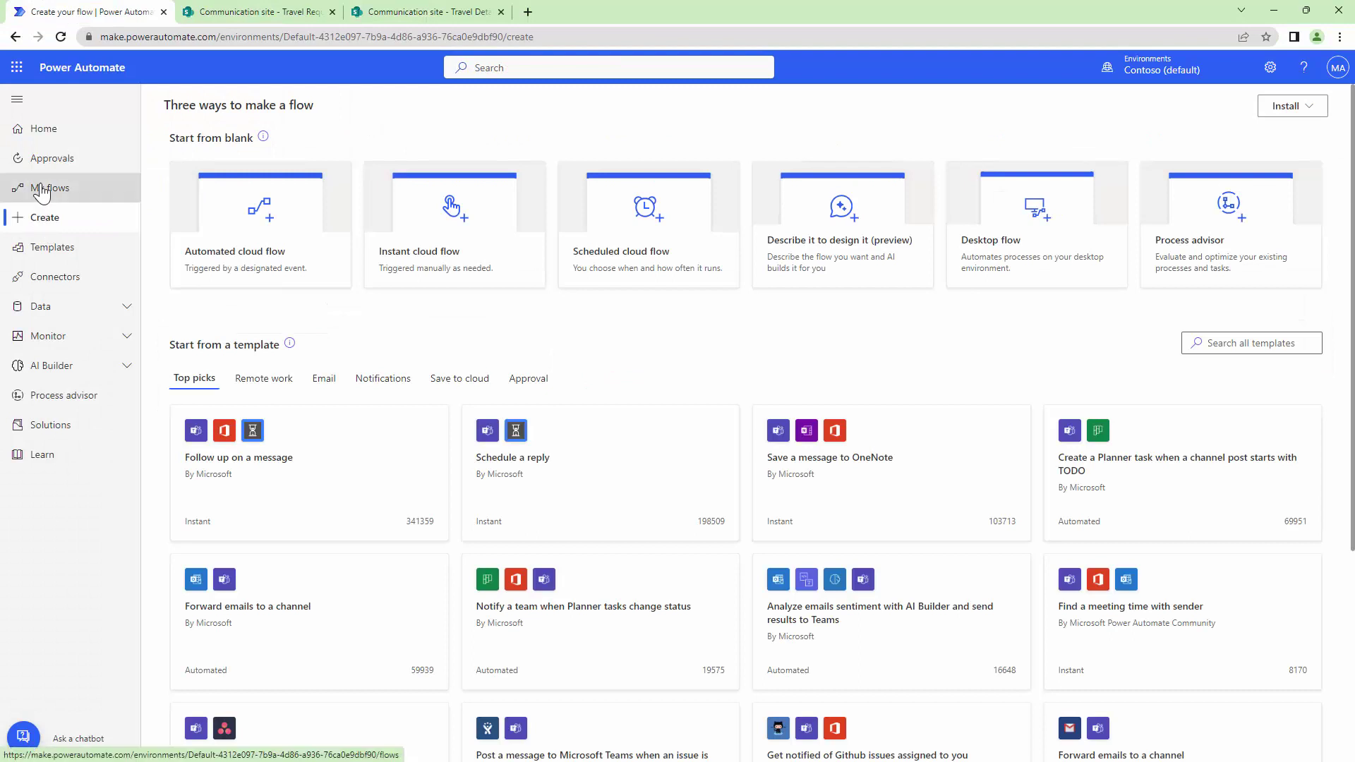
{"action": "left_click", "coordinate": [505, 261]}
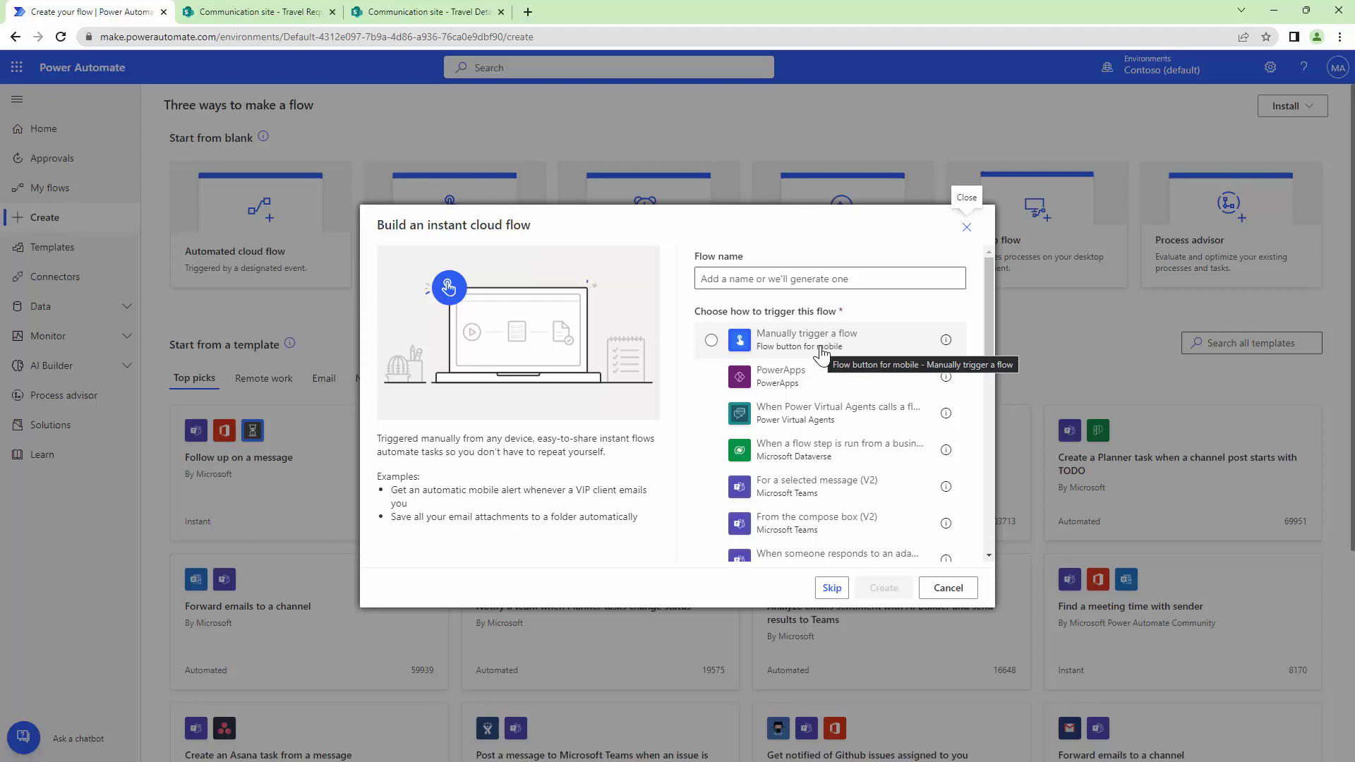
{"action": "left_click", "coordinate": [820, 353]}
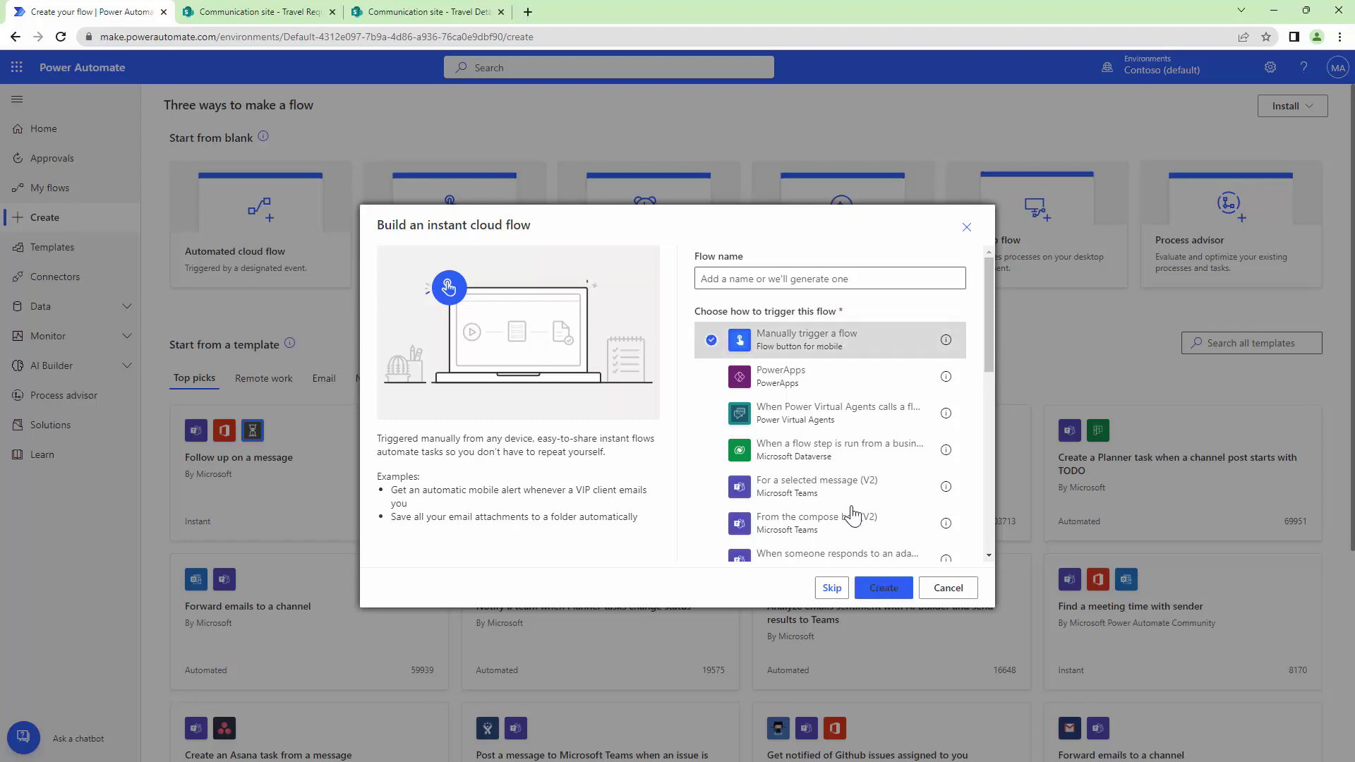
{"action": "left_click", "coordinate": [883, 591]}
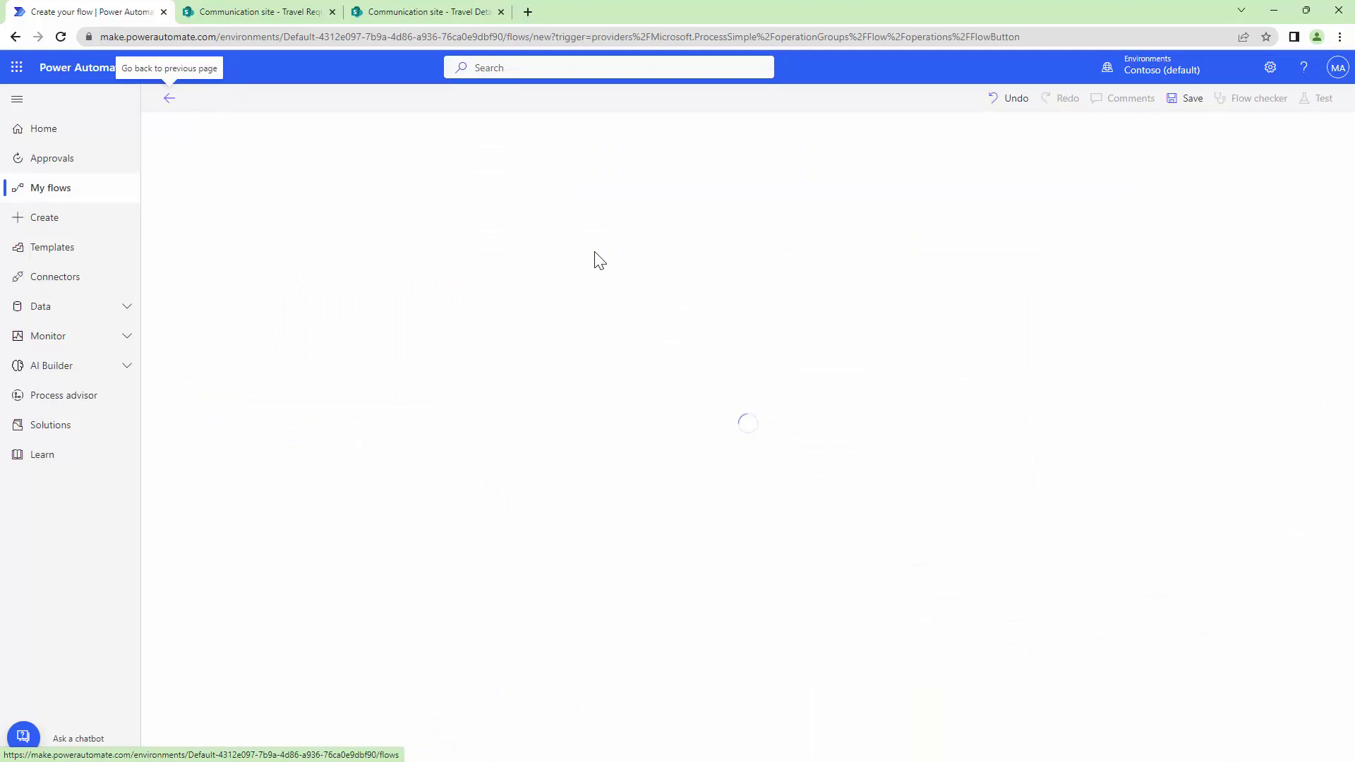
{"action": "left_click", "coordinate": [659, 235]}
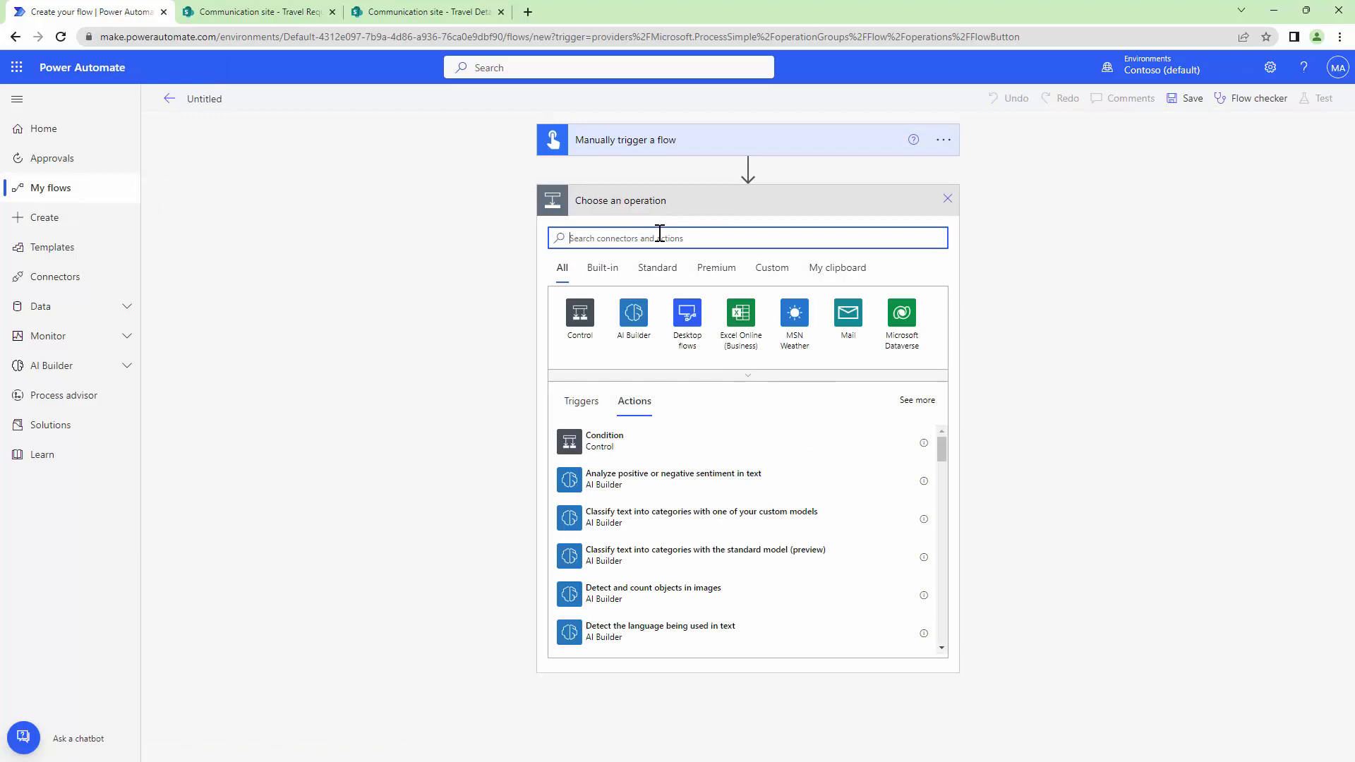
- Add 'Get files (properties only)' reading the Travel Request library on the Communication site
{"action": "type", "text": "GEt Files"}
{"action": "left_click", "coordinate": [635, 477]}
{"action": "left_click", "coordinate": [930, 233]}
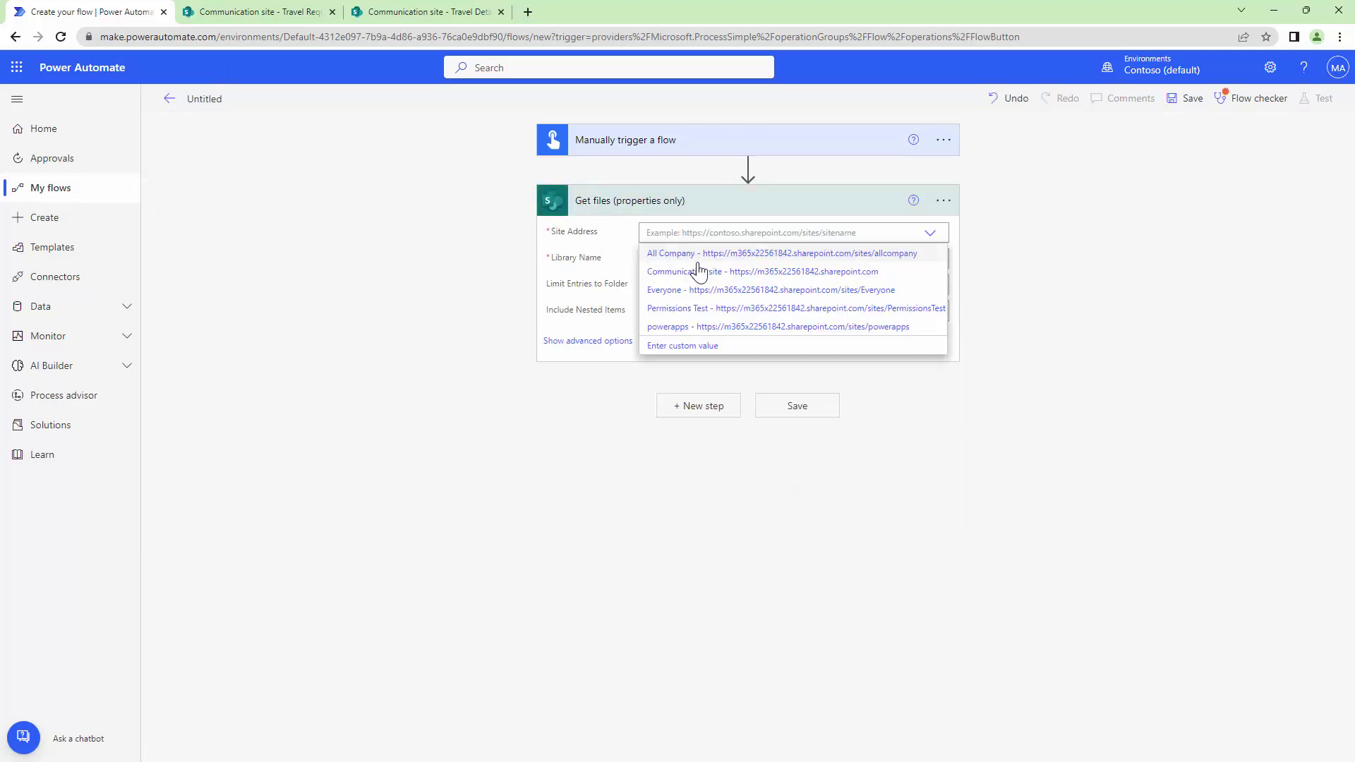
{"action": "left_click", "coordinate": [771, 273]}
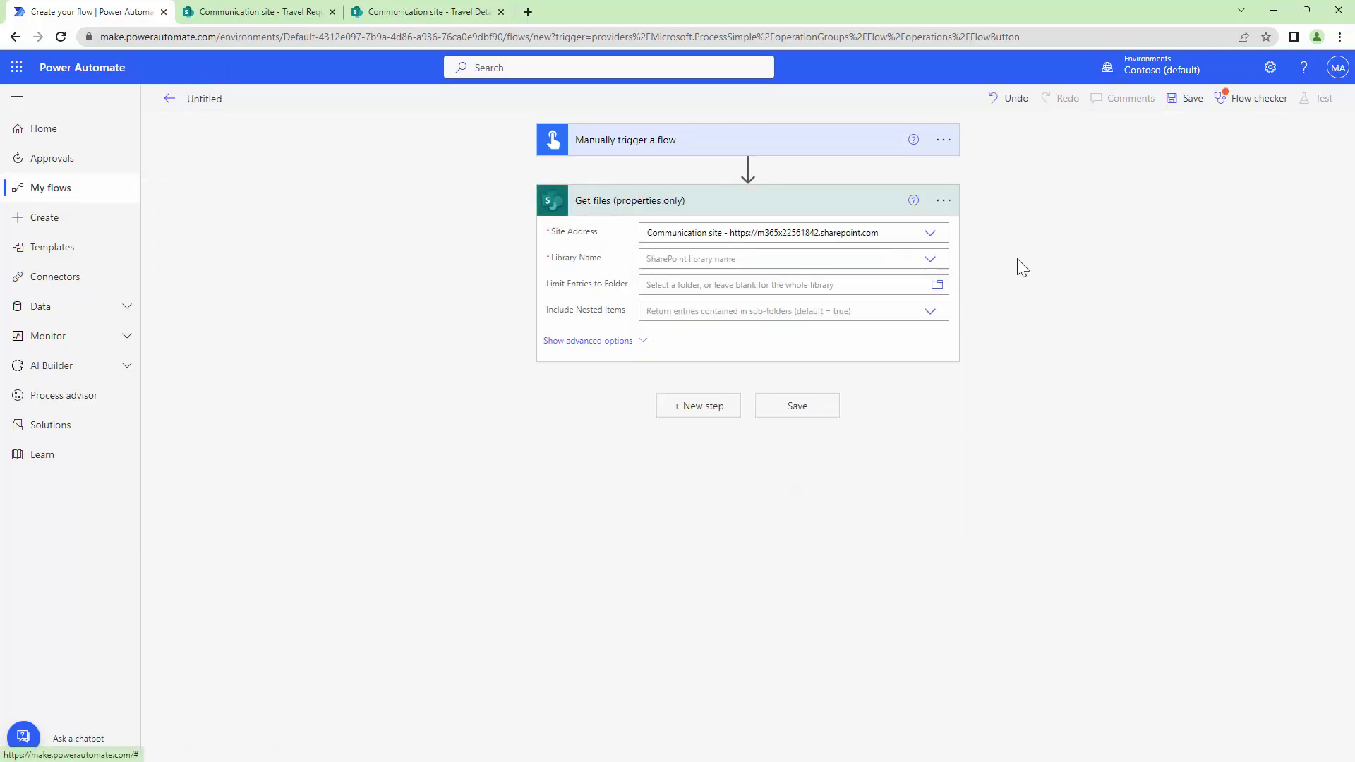
{"action": "left_click", "coordinate": [928, 260]}
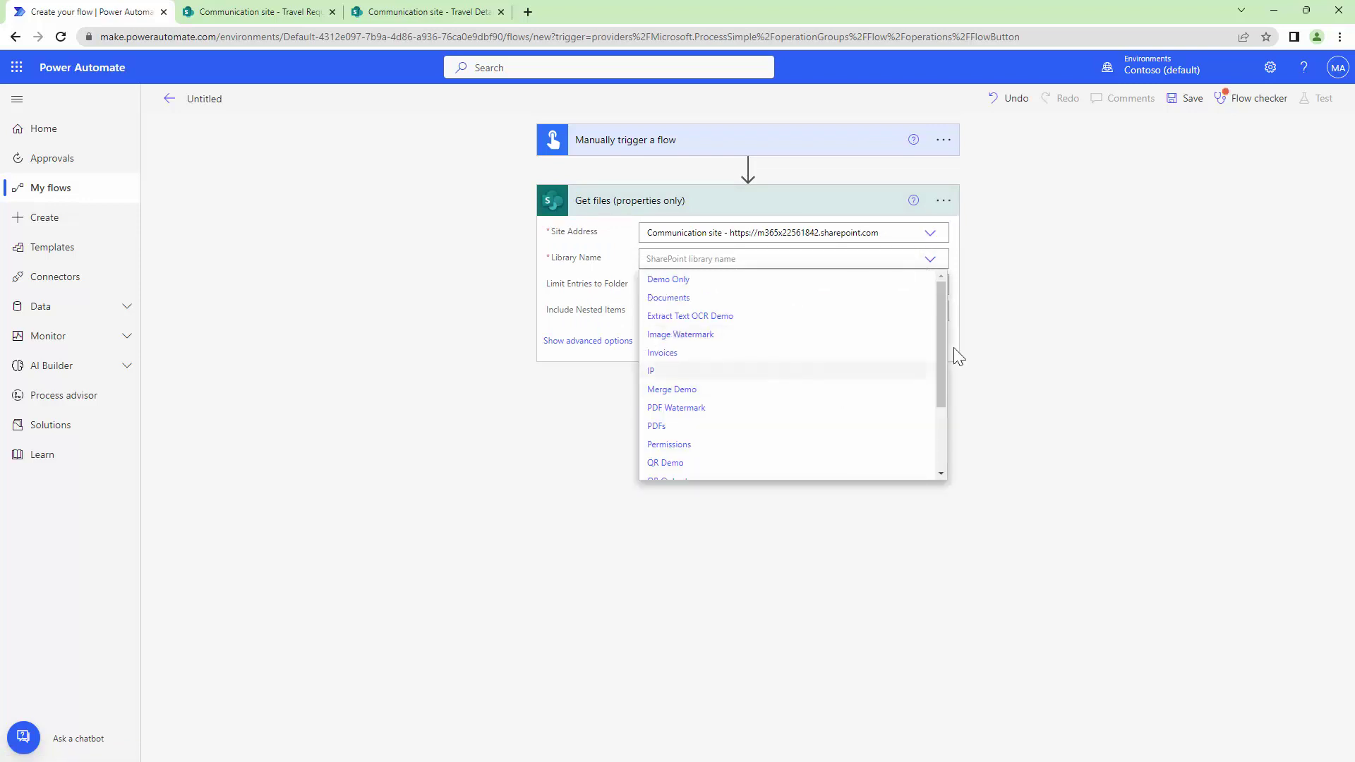
{"action": "scroll", "coordinate": [708, 448], "scroll_direction": "down", "scroll_amount": 3}
{"action": "left_click", "coordinate": [748, 431]}
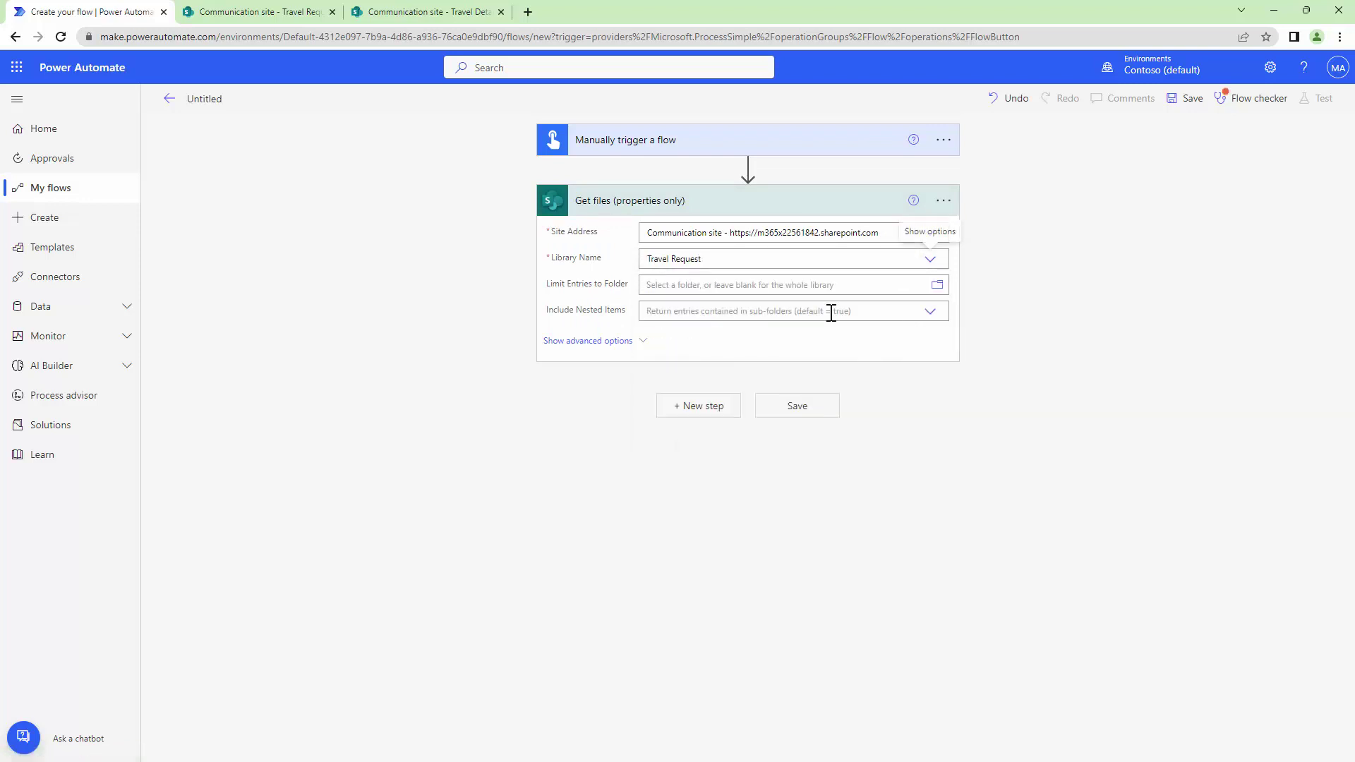
- Add a 'Get file content' step and search dynamic content for Identifier
{"action": "left_click", "coordinate": [702, 407]}
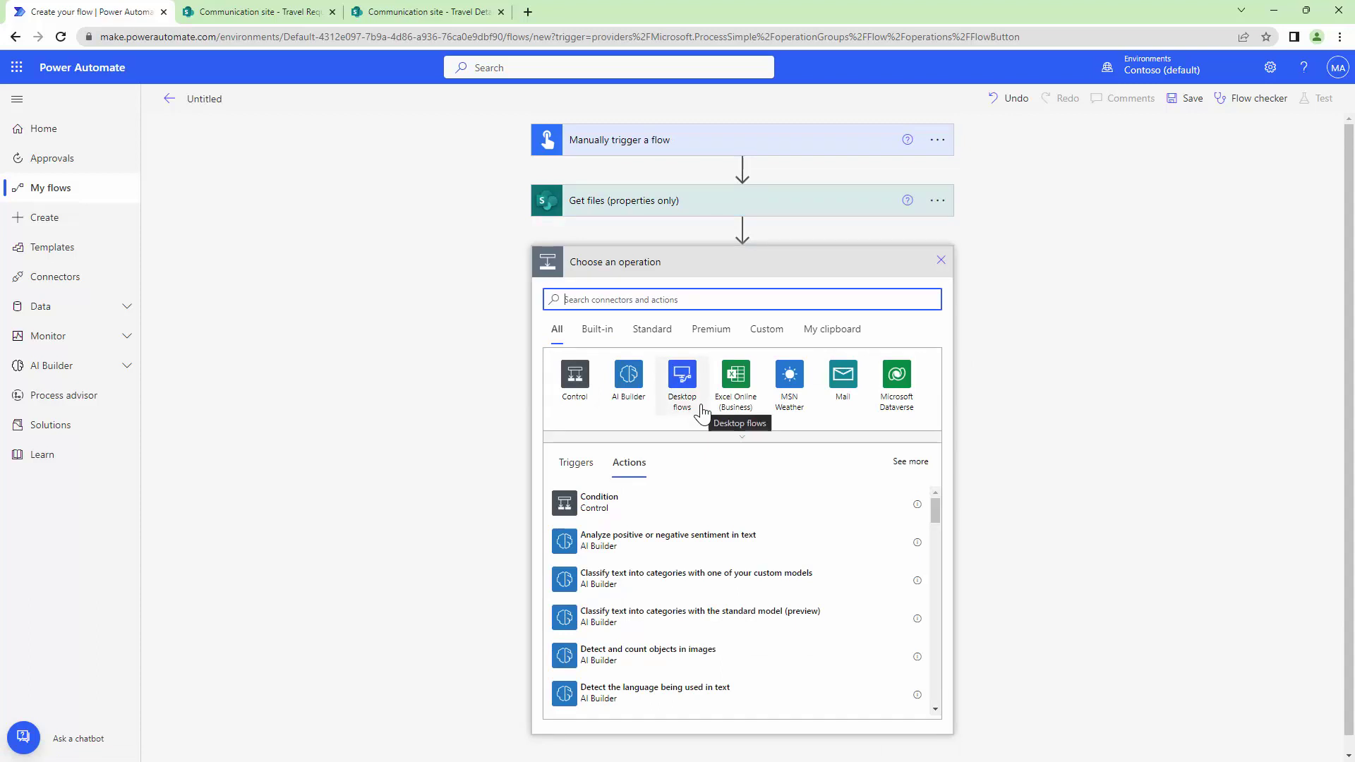
{"action": "type", "text": "GEt File c"}
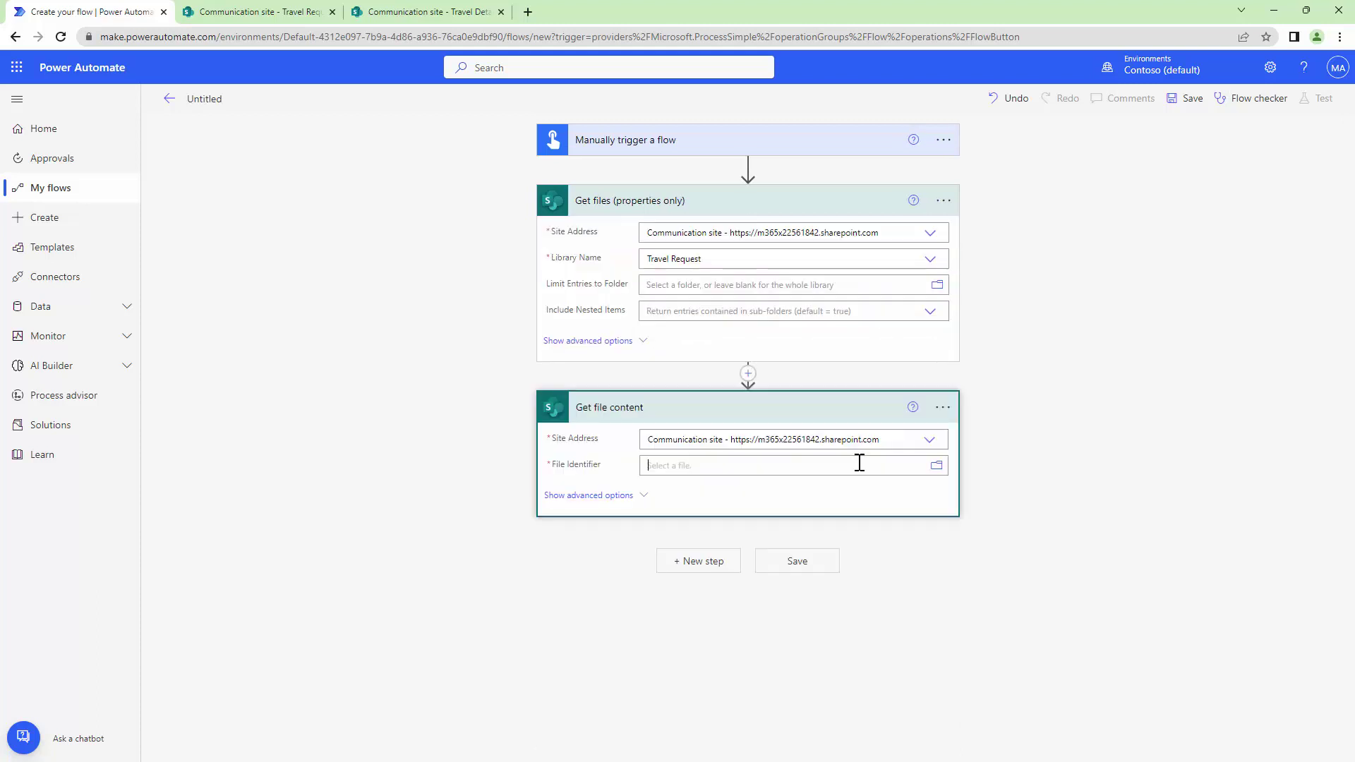
{"action": "scroll", "coordinate": [1351, 439], "scroll_direction": "down", "scroll_amount": 1}
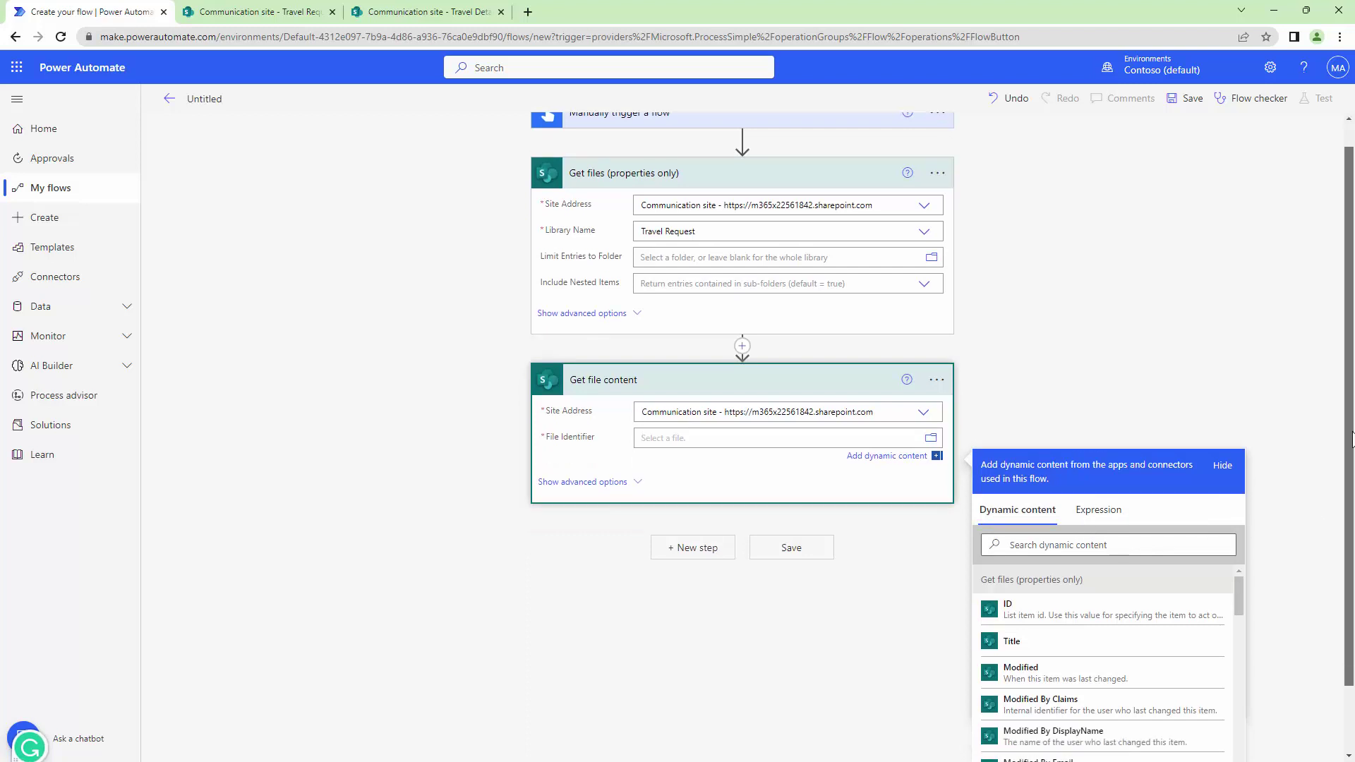
{"action": "scroll", "coordinate": [1351, 439], "scroll_direction": "down", "scroll_amount": 1}
{"action": "left_click", "coordinate": [1133, 472]}
{"action": "type", "text": "id"}
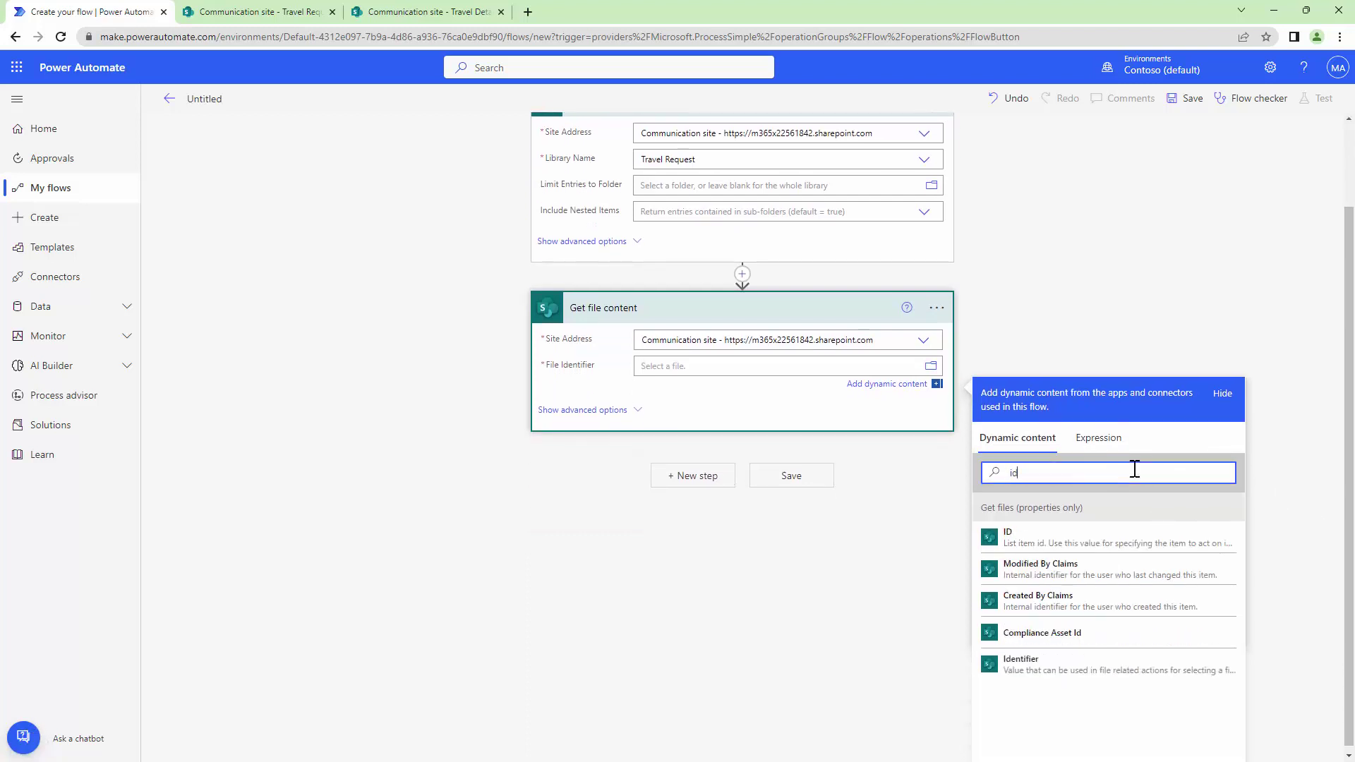
{"action": "type", "text": "e"}
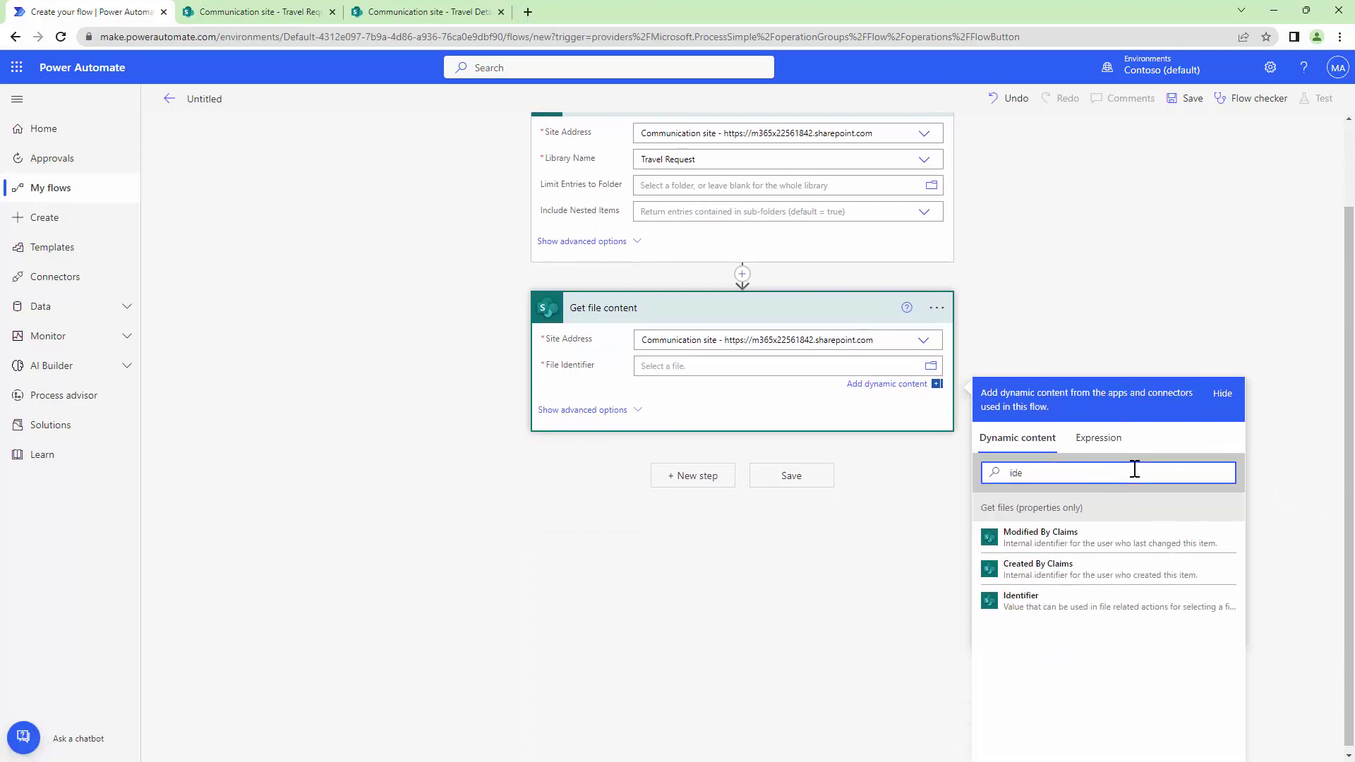
- Use Identifier as the file, then add Muhimbi's Export PDF Forms Data action inside the loop
{"action": "left_click", "coordinate": [1058, 601]}
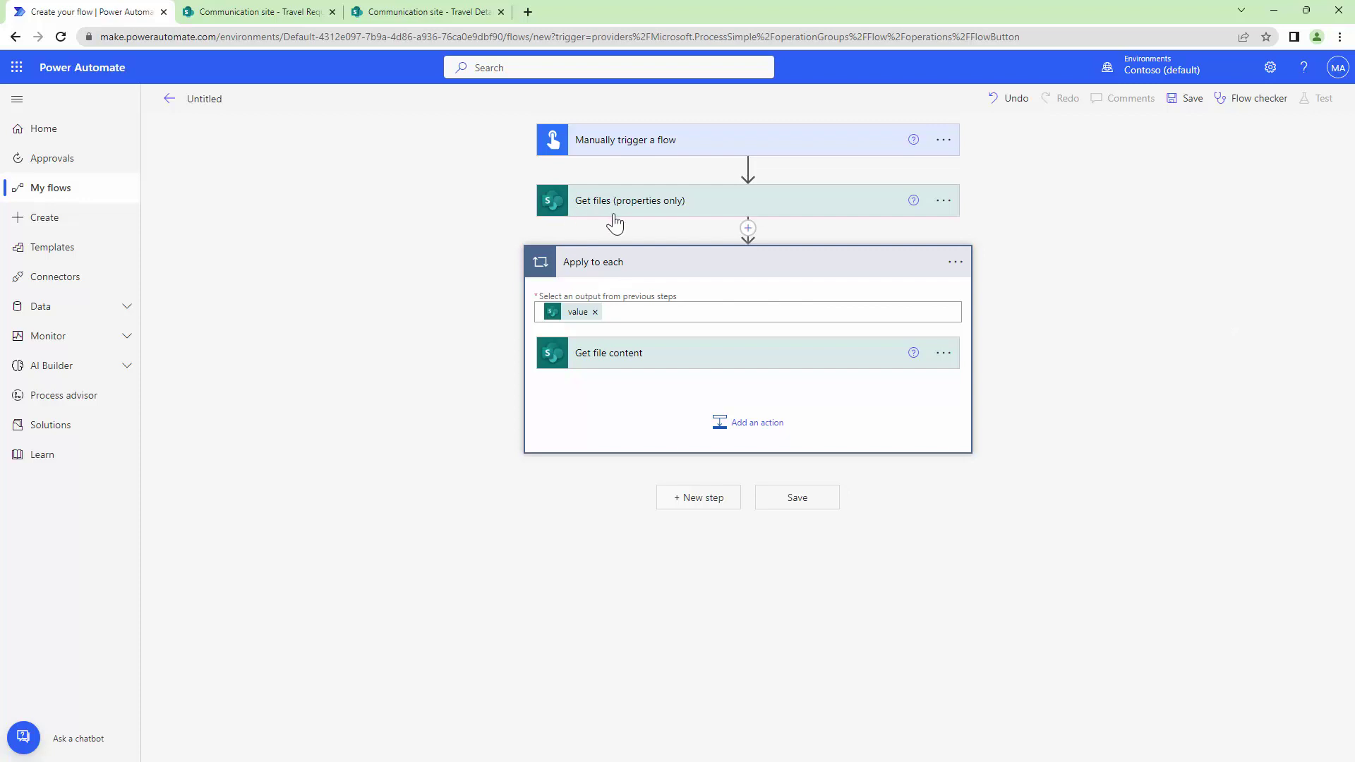
{"action": "left_click", "coordinate": [758, 426]}
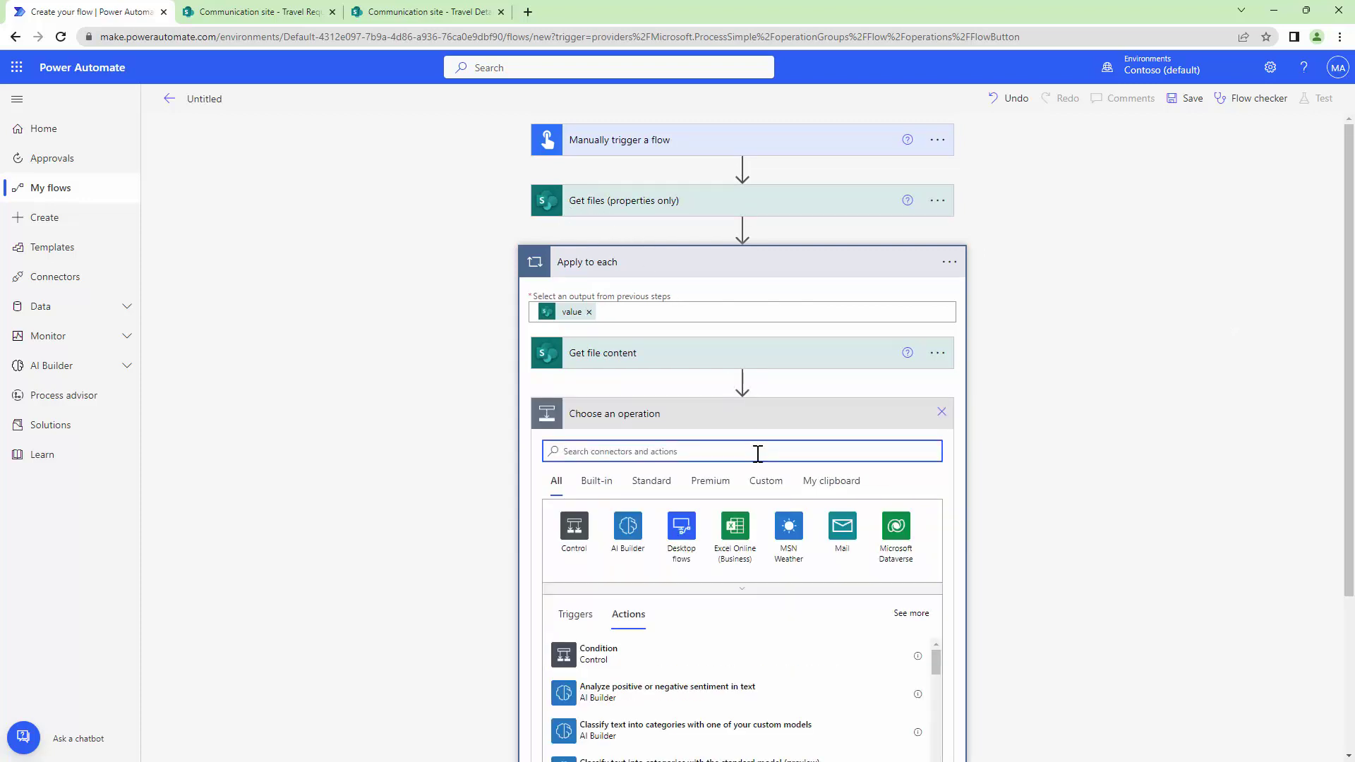
{"action": "type", "text": "Muhimbi"}
{"action": "left_click", "coordinate": [585, 529]}
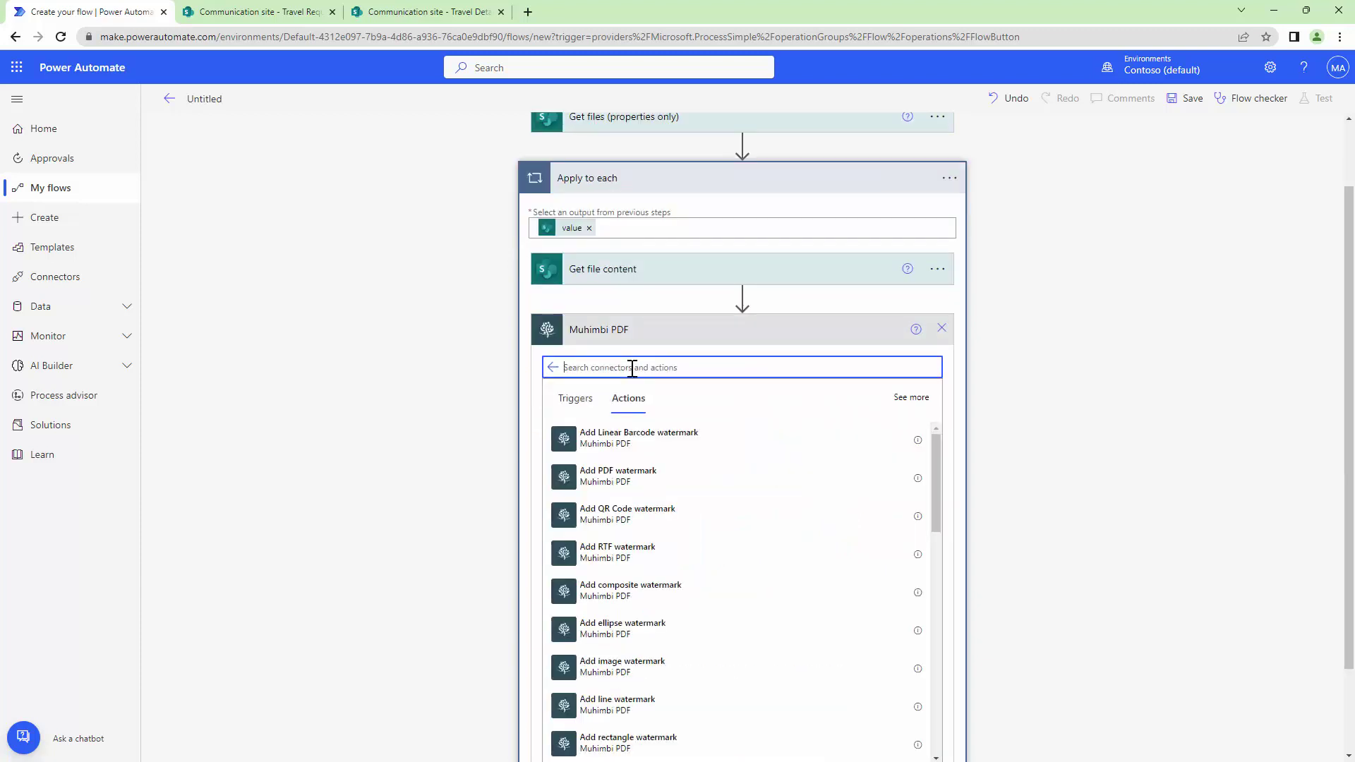
{"action": "type", "text": "Form"}
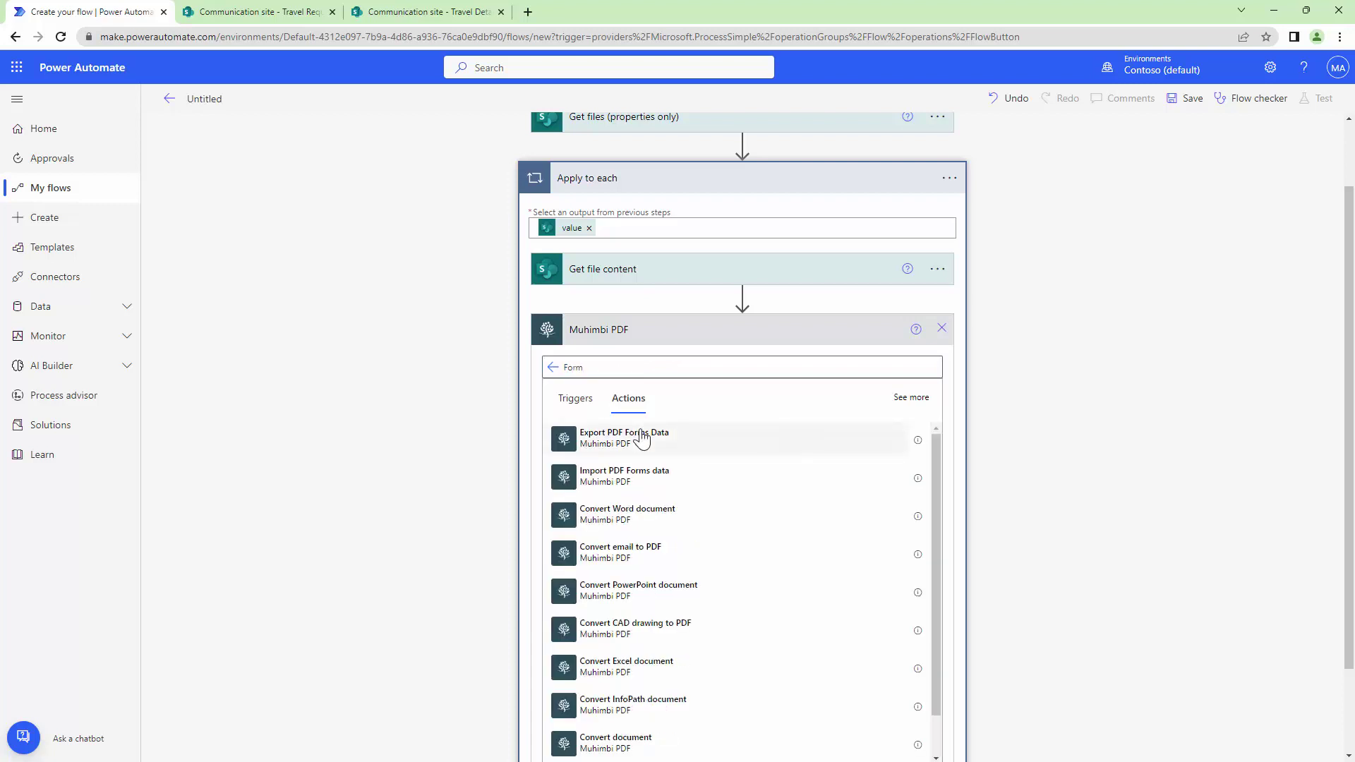
{"action": "left_click", "coordinate": [640, 438]}
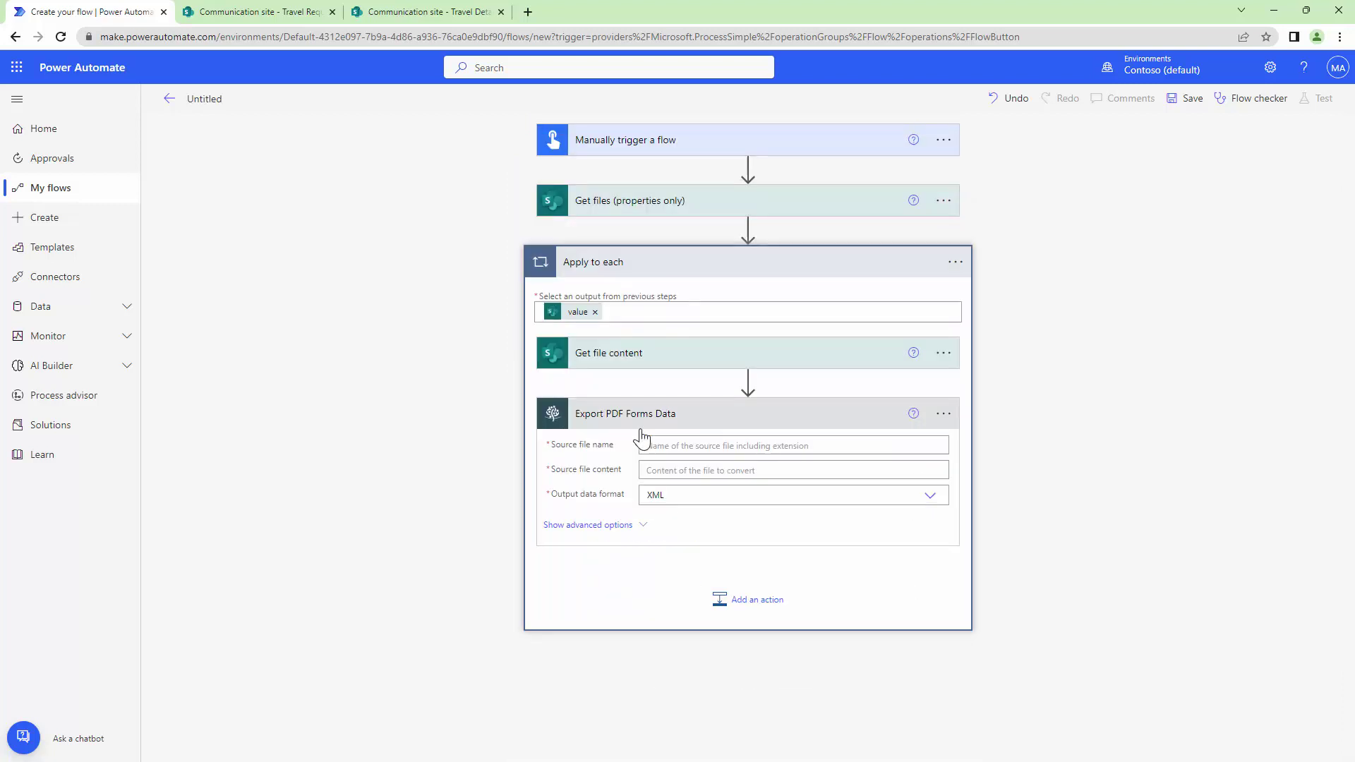
- Set source file name to 'File name with extension' and source content to 'File Content', showing advanced options
{"action": "left_click", "coordinate": [928, 452]}
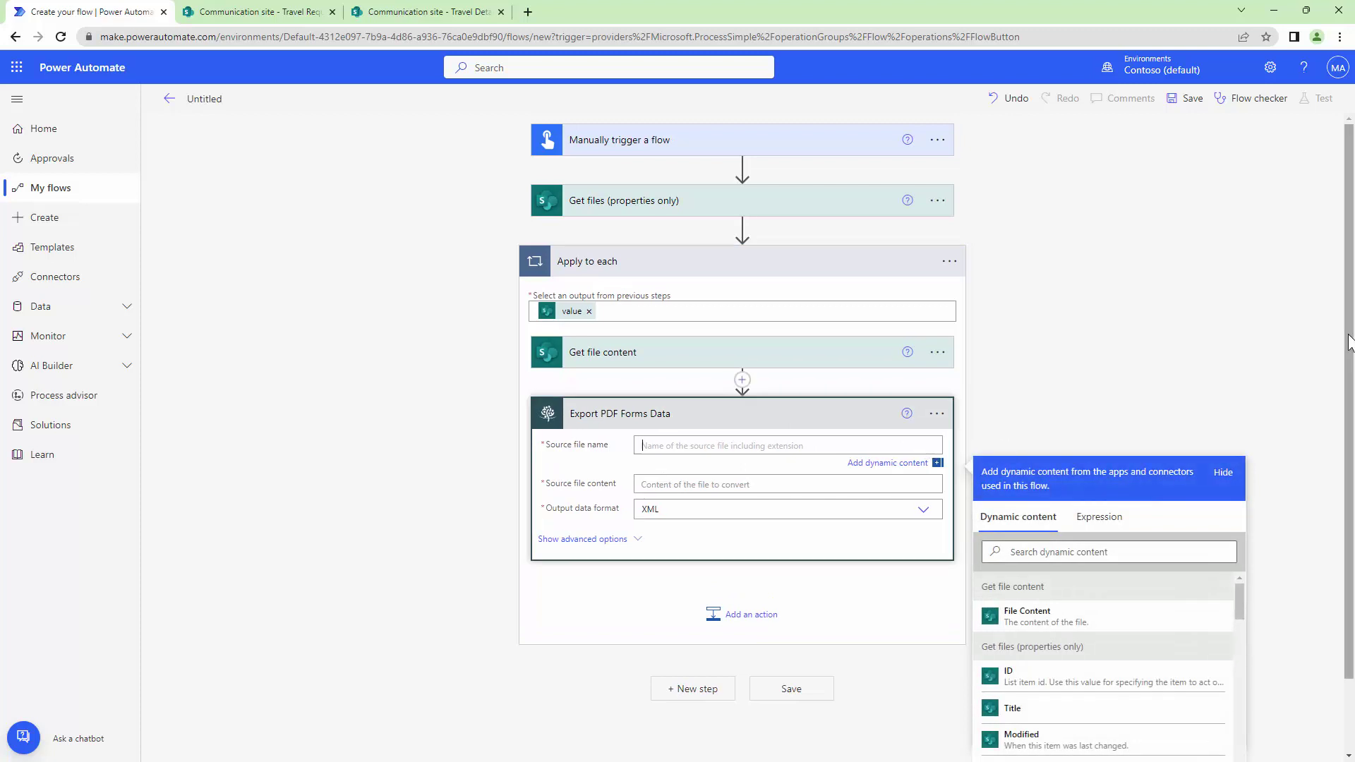
{"action": "scroll", "coordinate": [1347, 381], "scroll_direction": "down", "scroll_amount": 1}
{"action": "scroll", "coordinate": [1347, 381], "scroll_direction": "down", "scroll_amount": 1}
{"action": "left_click", "coordinate": [1106, 468]}
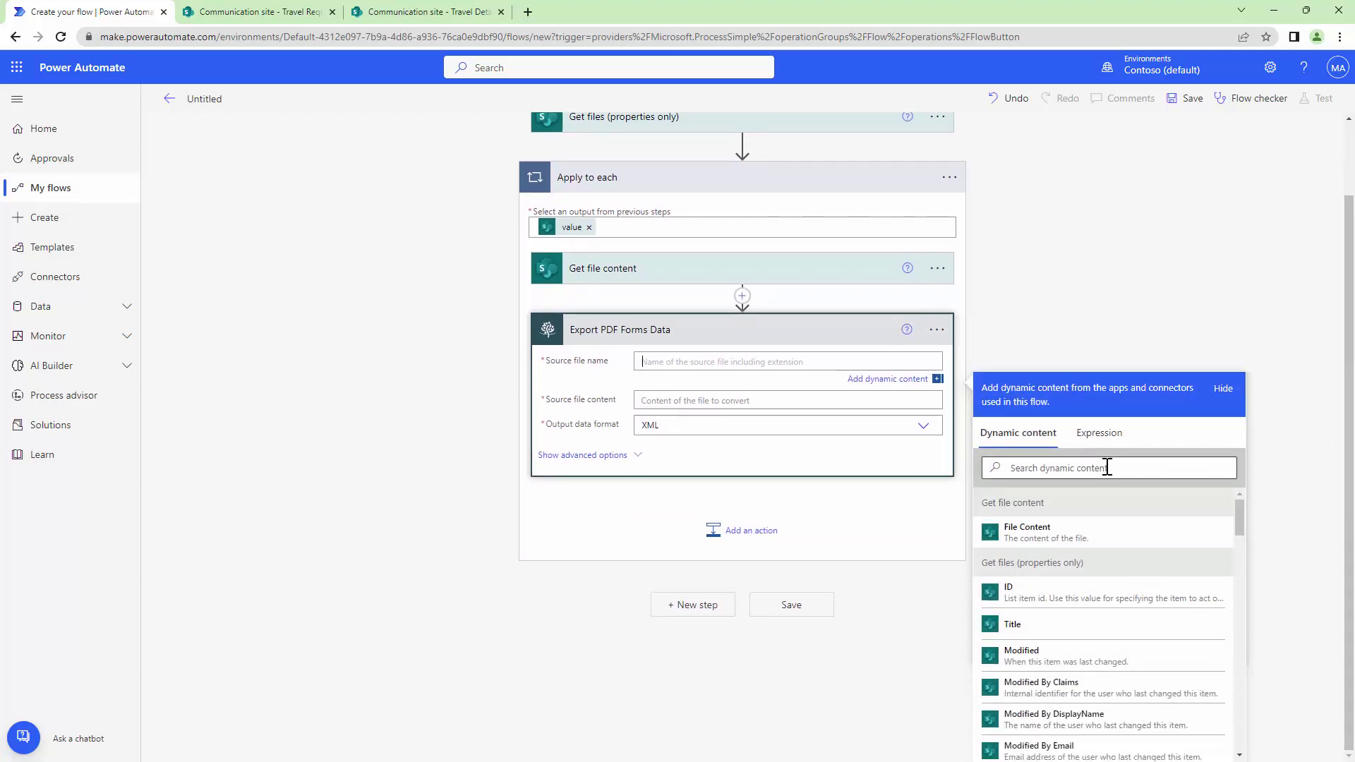
{"action": "type", "text": "file"}
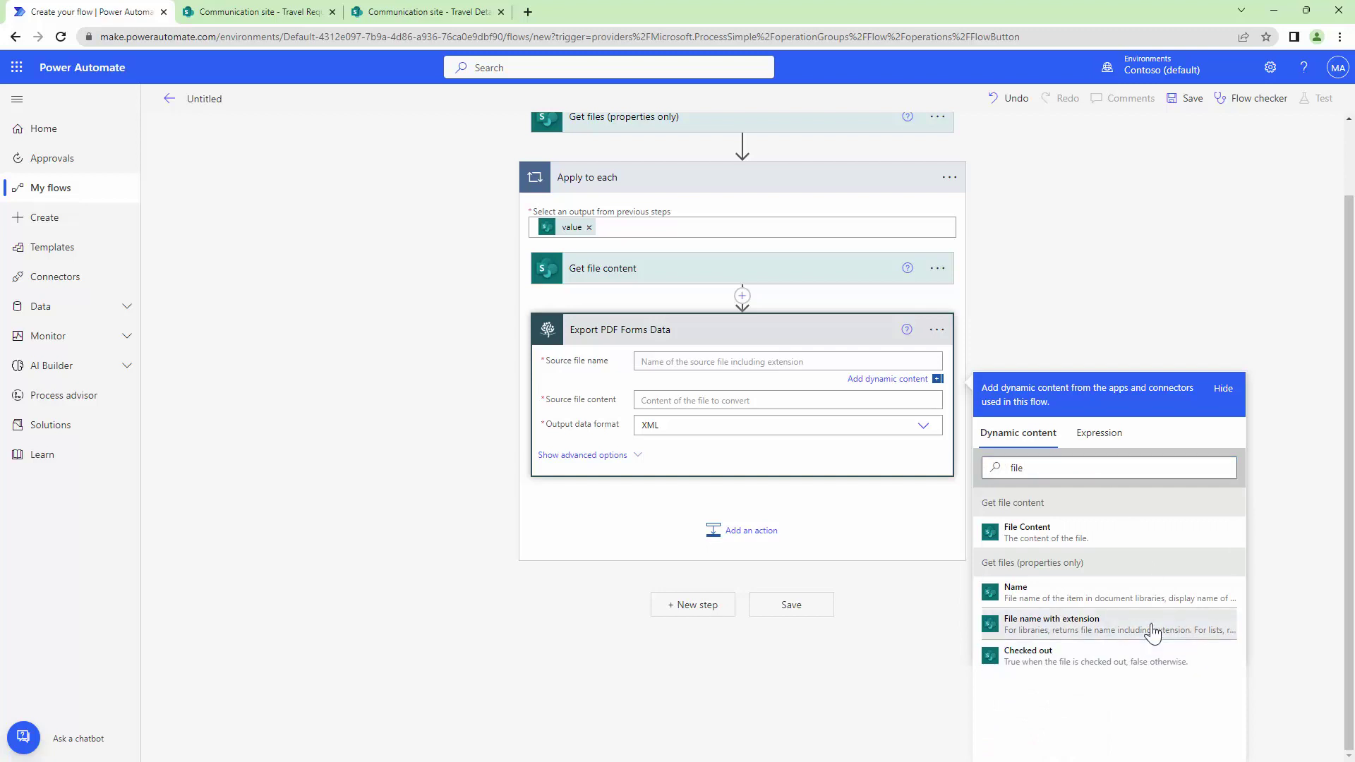
{"action": "left_click", "coordinate": [1151, 626]}
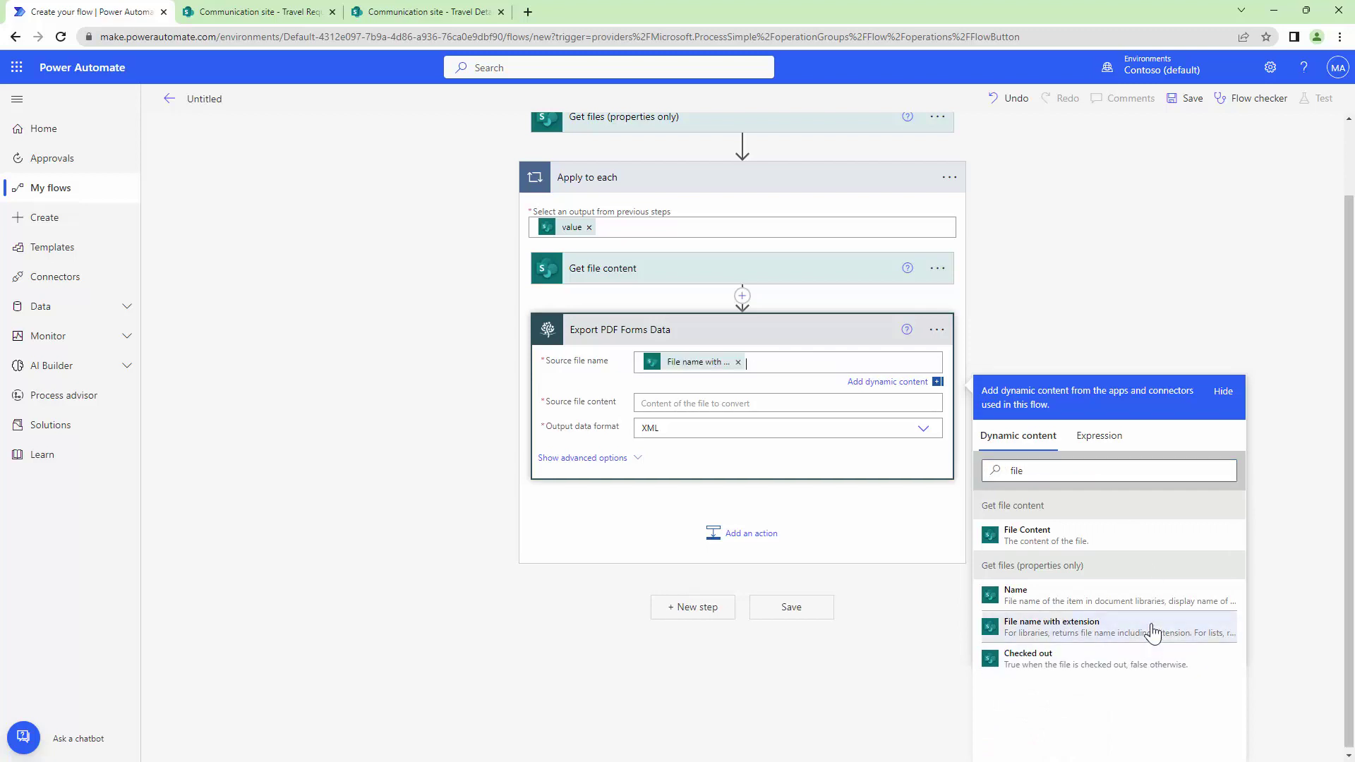
{"action": "left_click", "coordinate": [752, 403]}
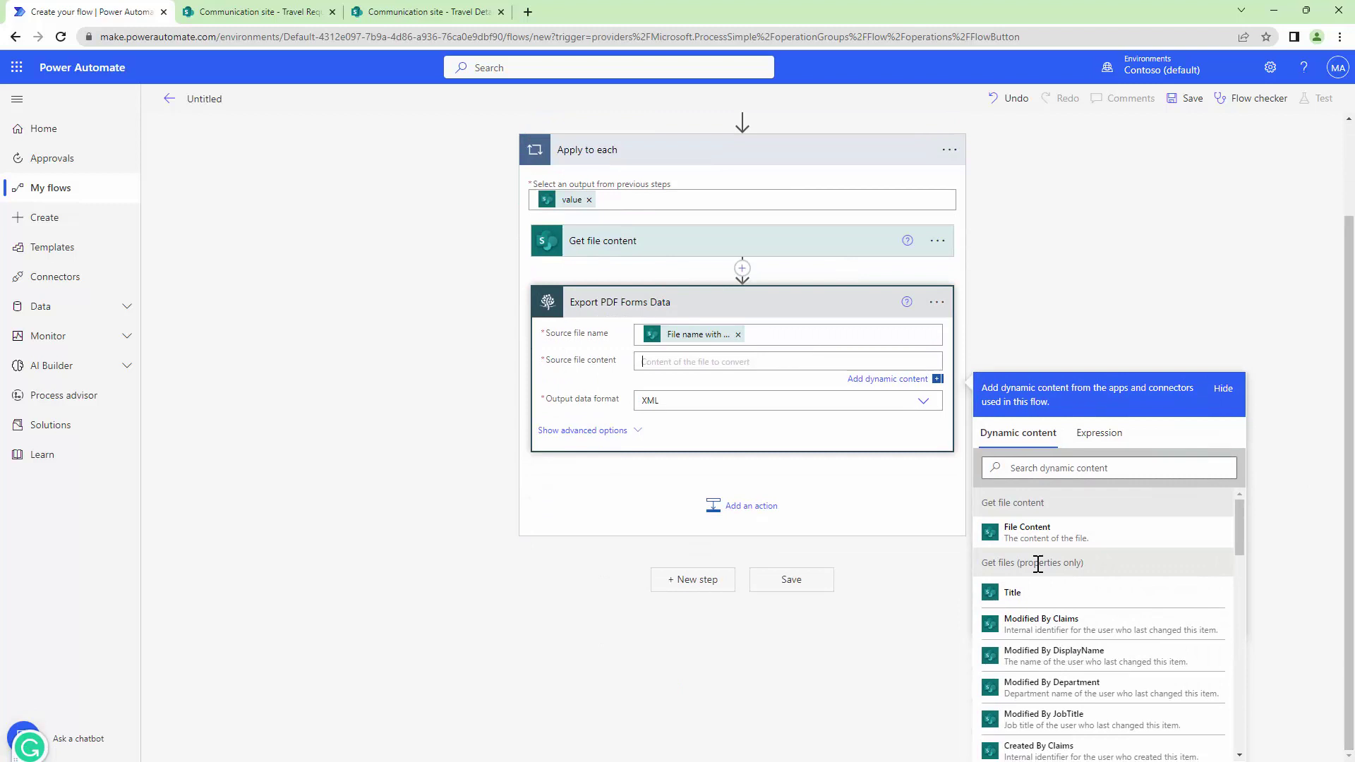
{"action": "left_click", "coordinate": [1049, 543]}
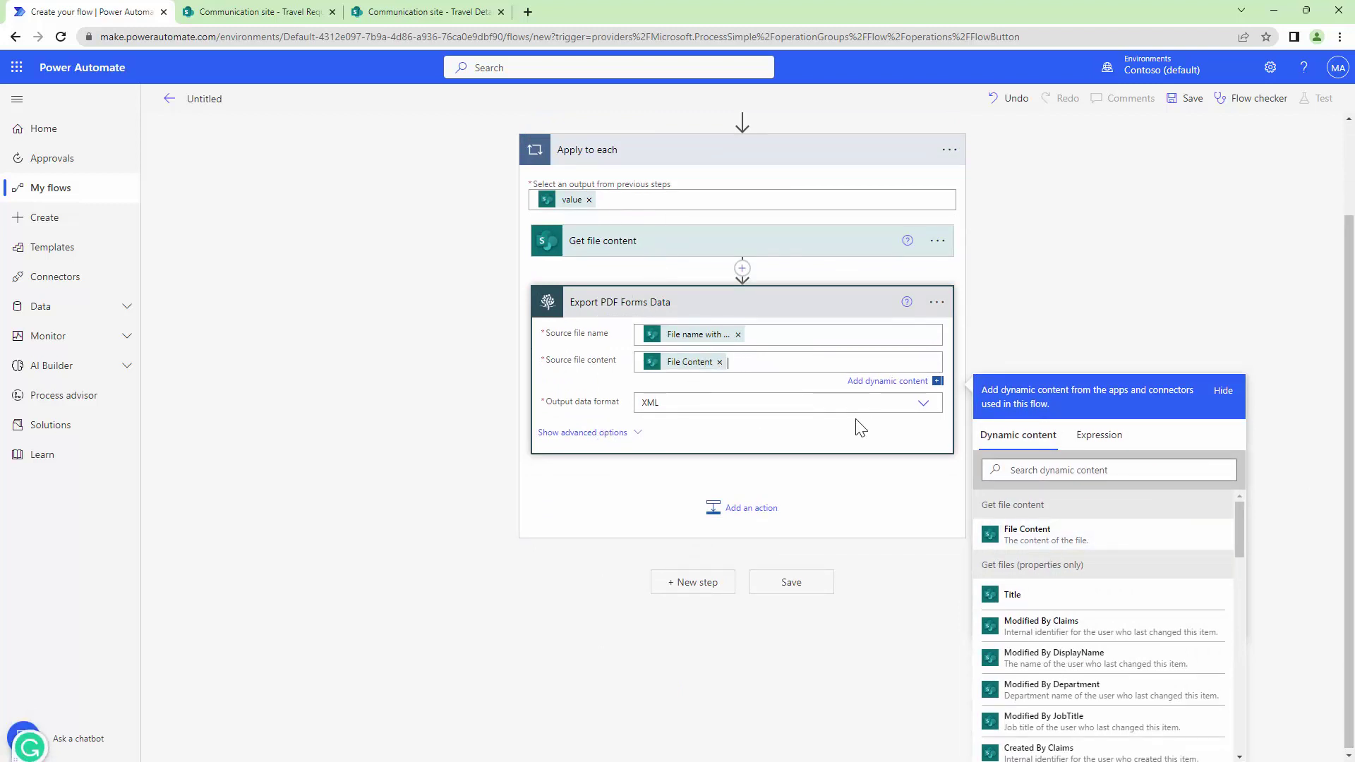
{"action": "left_click", "coordinate": [581, 433]}
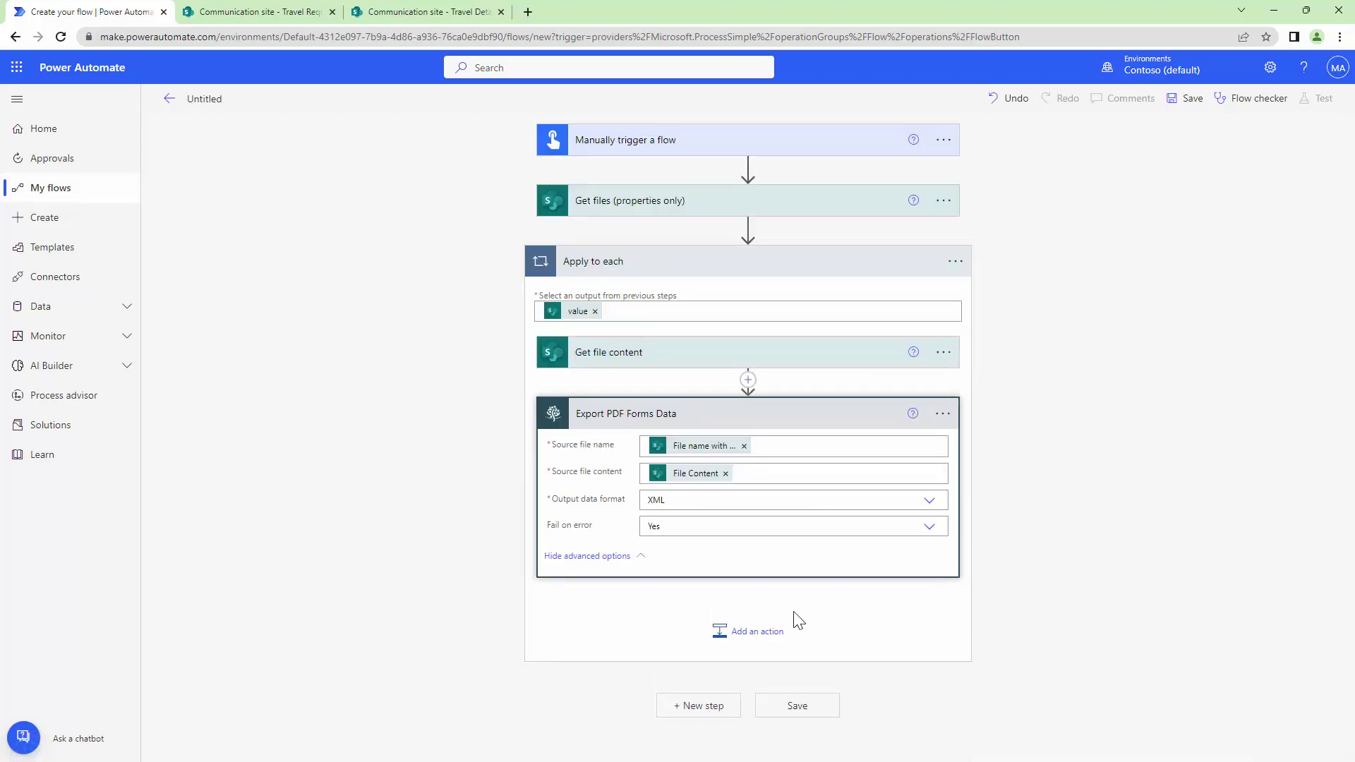
- Add a Compose action in the loop whose input is the Processed file content
{"action": "left_click", "coordinate": [772, 633]}
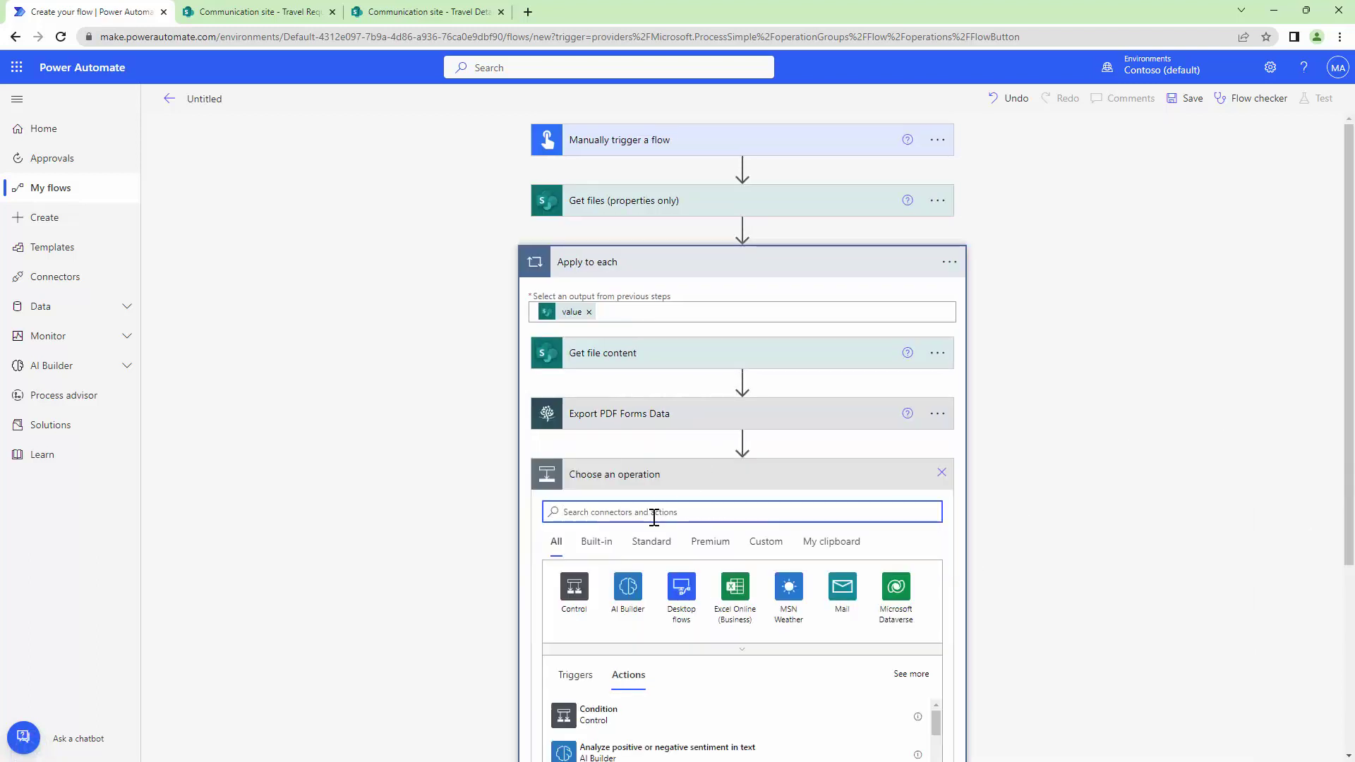
{"action": "type", "text": "Compose"}
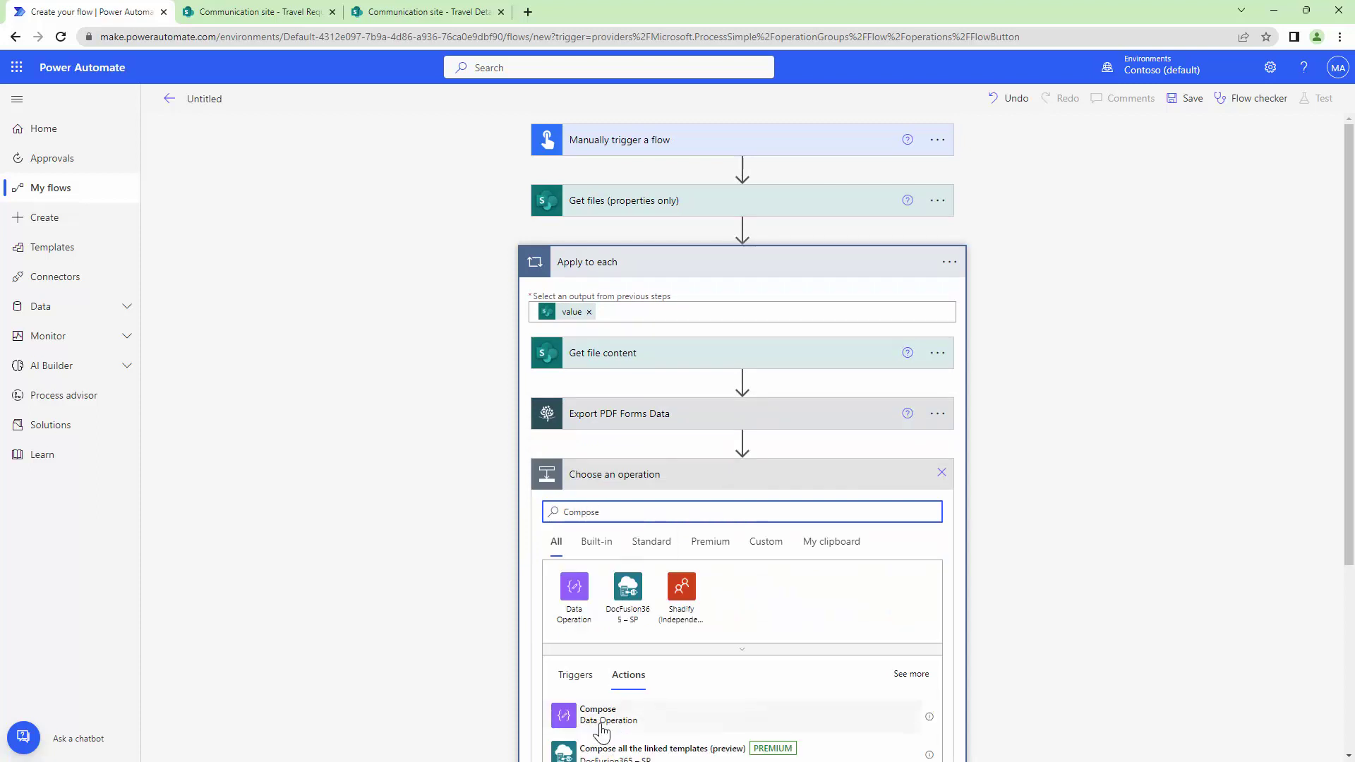
{"action": "left_click", "coordinate": [600, 723]}
{"action": "left_click", "coordinate": [1132, 598]}
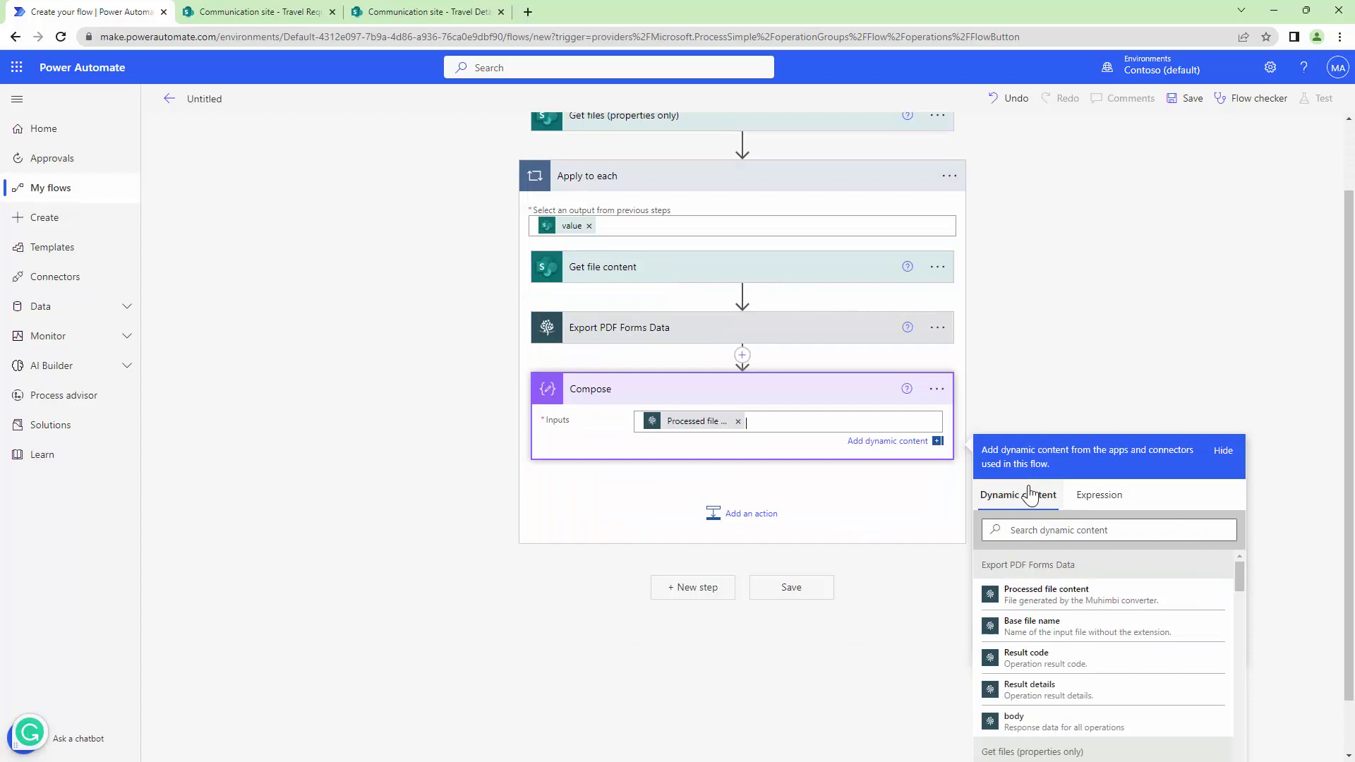
- Rename the flow to 'Form Extract' and save it
{"action": "left_click", "coordinate": [195, 99]}
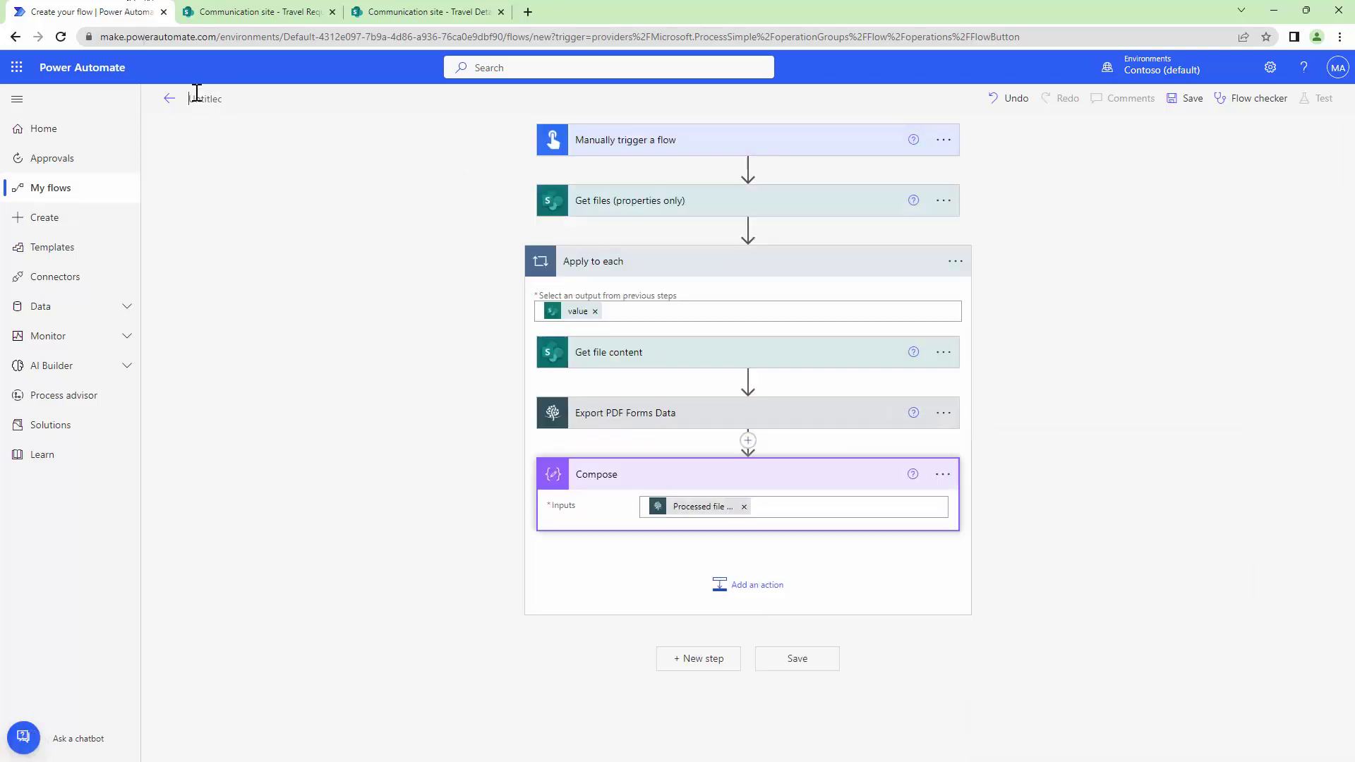
{"action": "type", "text": "Form Extract"}
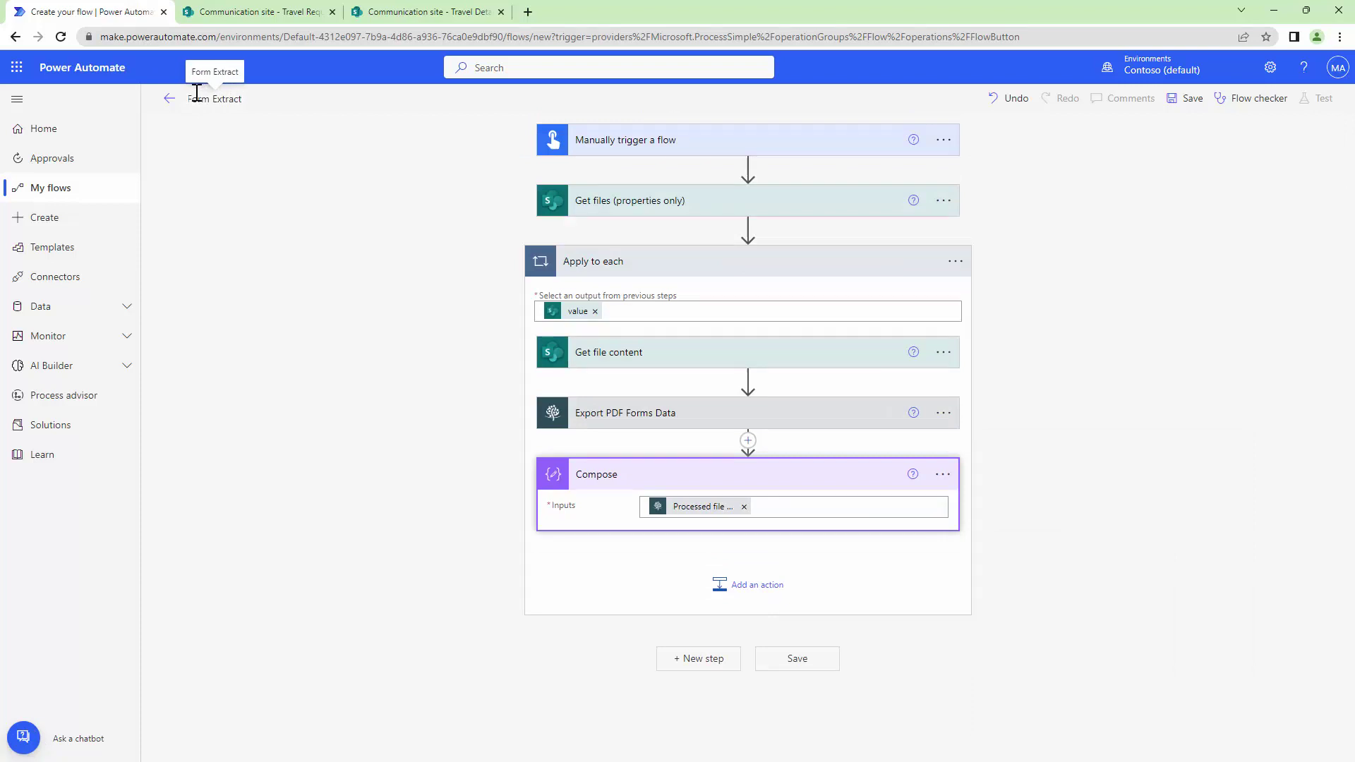
{"action": "left_click", "coordinate": [1189, 99]}
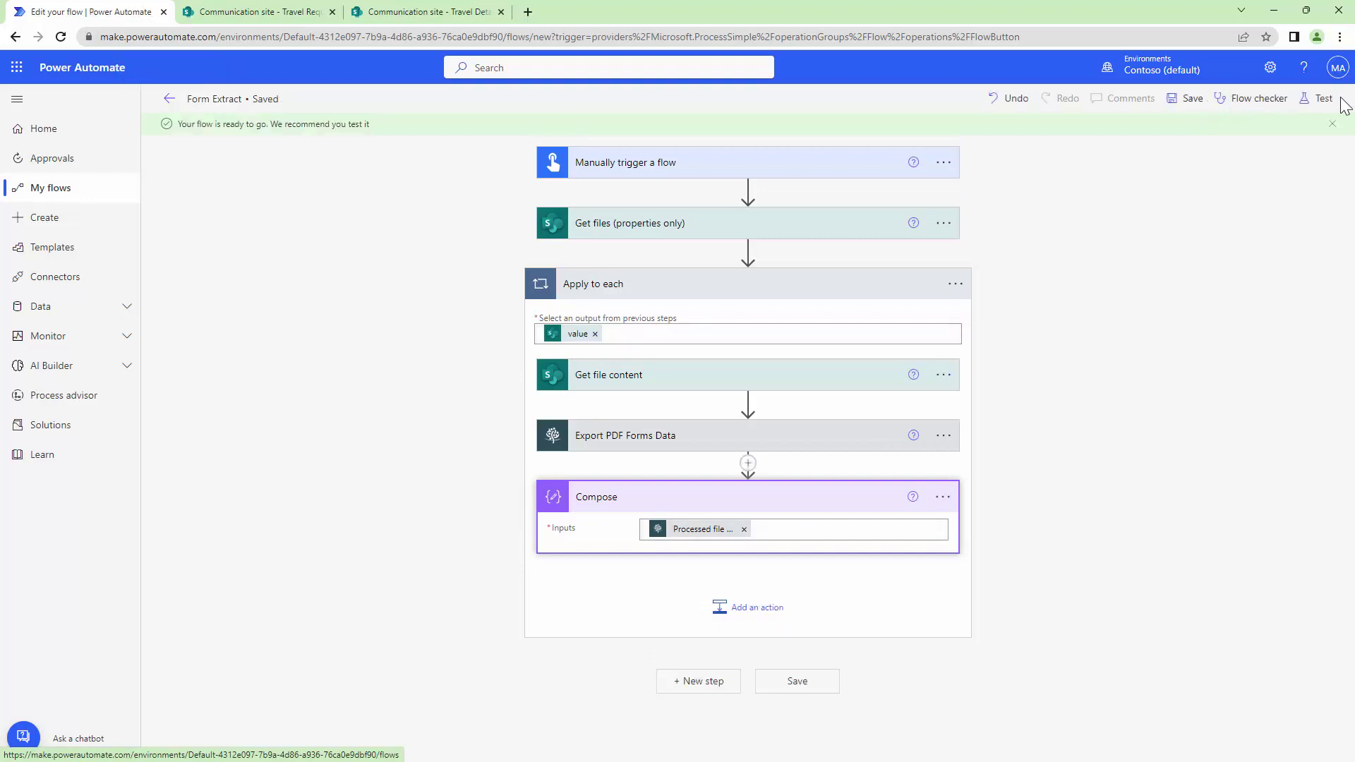
- Run a manual test of Form Extract, check Compose's output, then clear Compose's Processed file content input
{"action": "left_click", "coordinate": [1318, 99]}
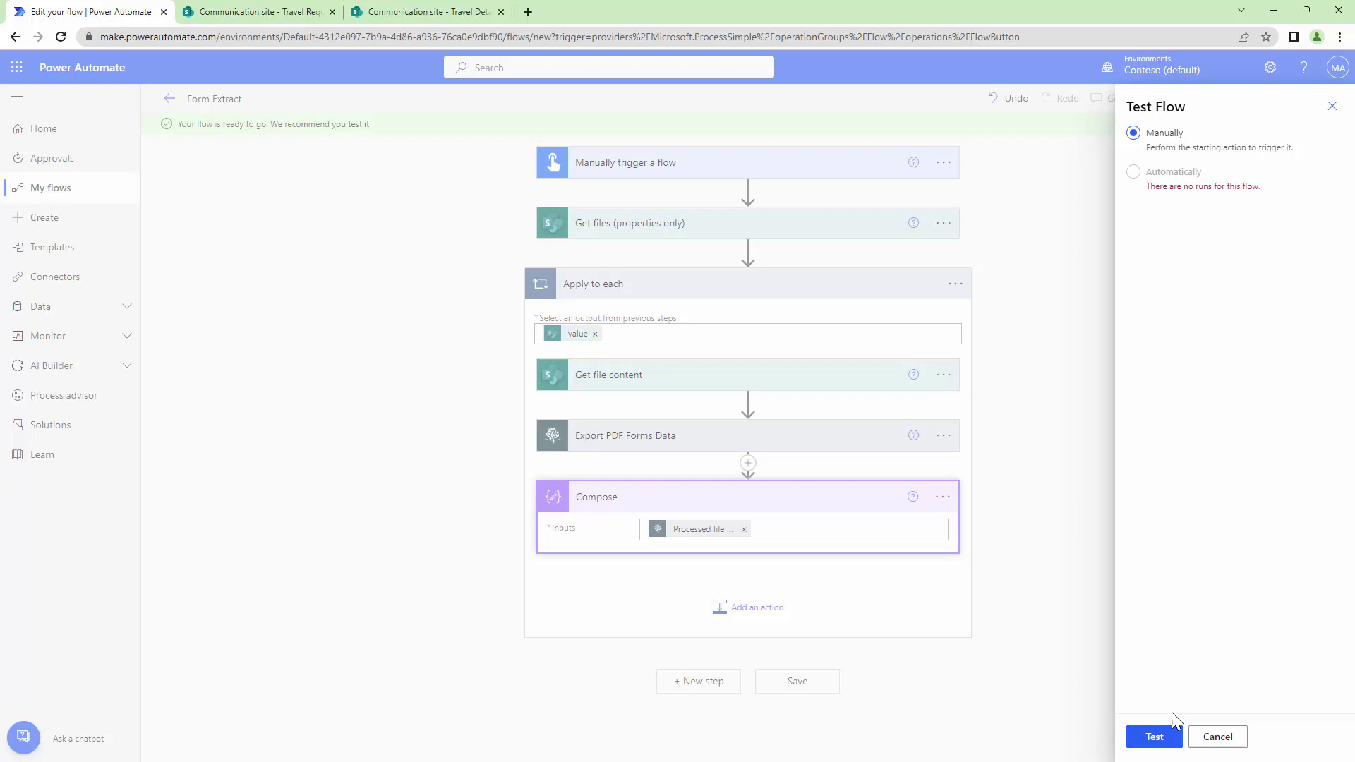
{"action": "left_click", "coordinate": [1156, 737]}
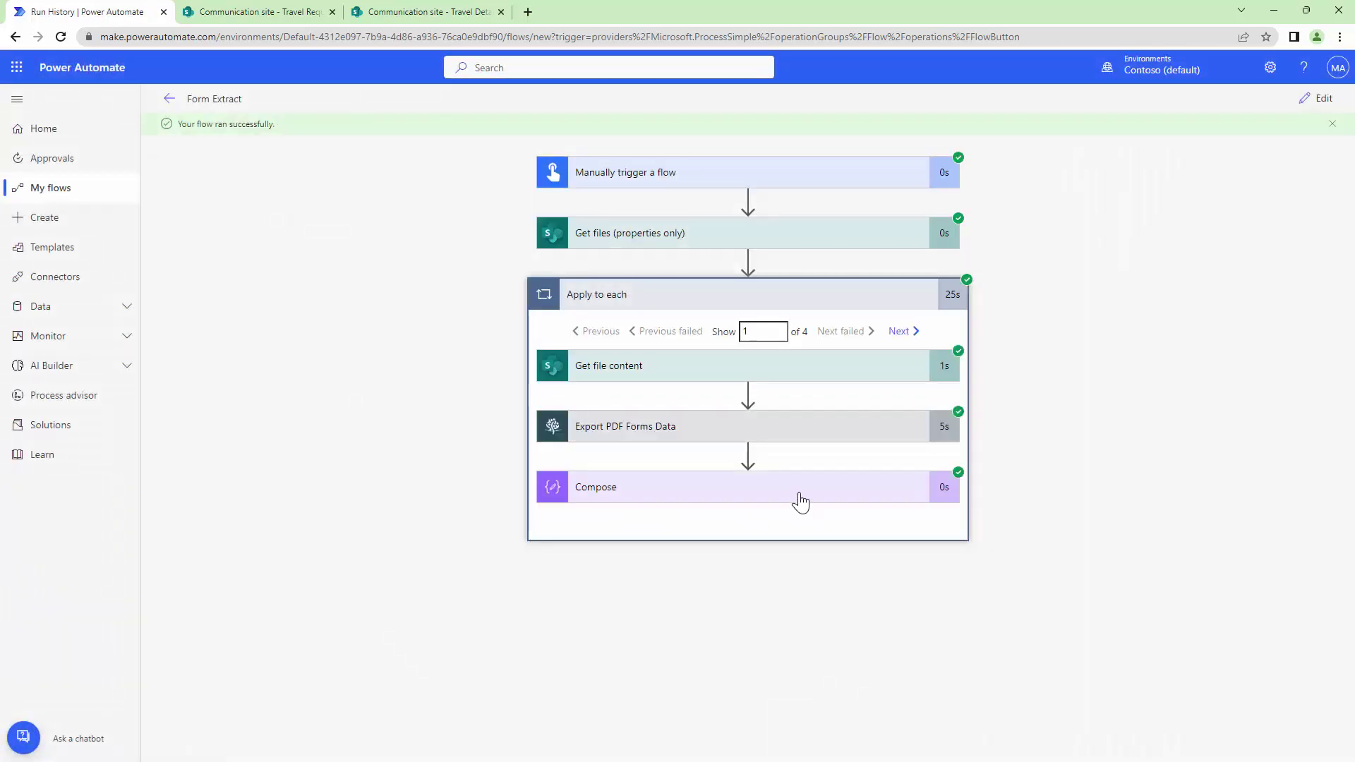
{"action": "left_click", "coordinate": [800, 501]}
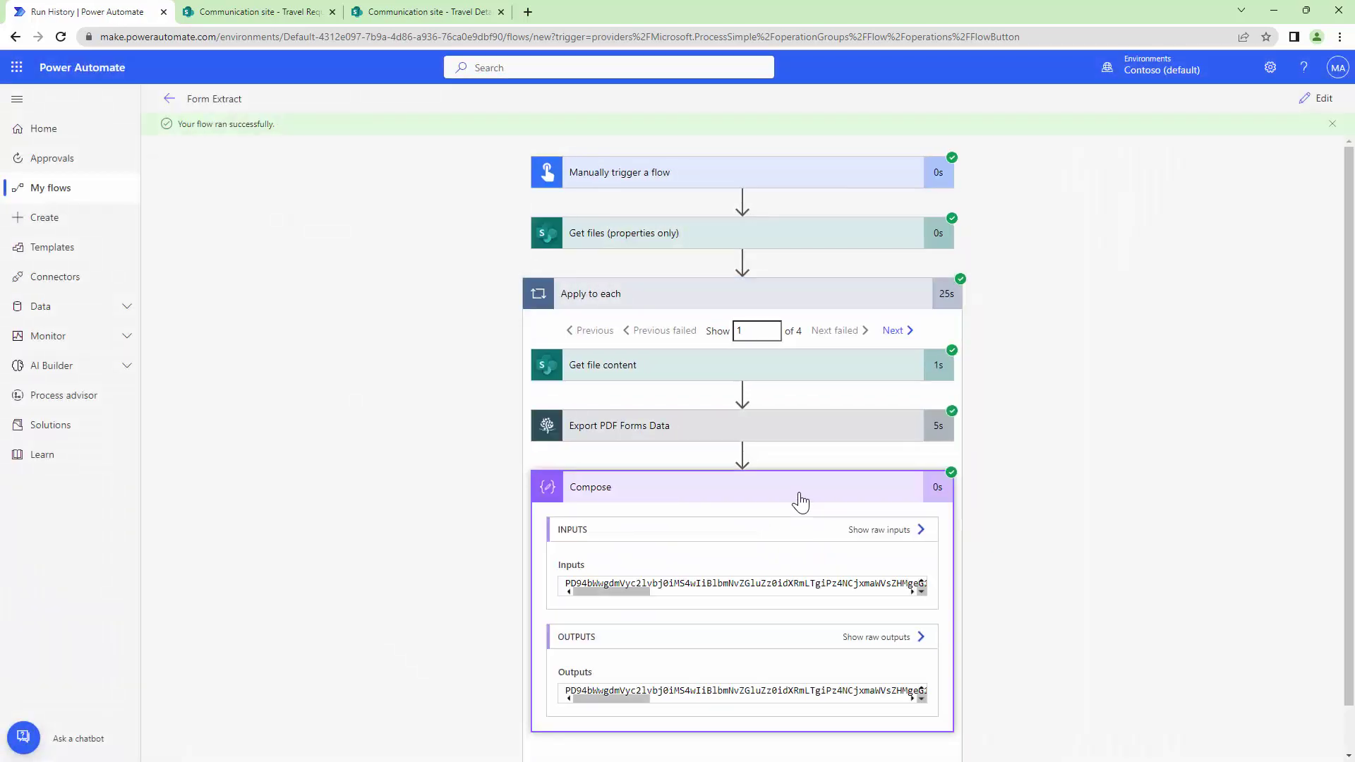
{"action": "scroll", "coordinate": [1349, 494], "scroll_direction": "down", "scroll_amount": 1}
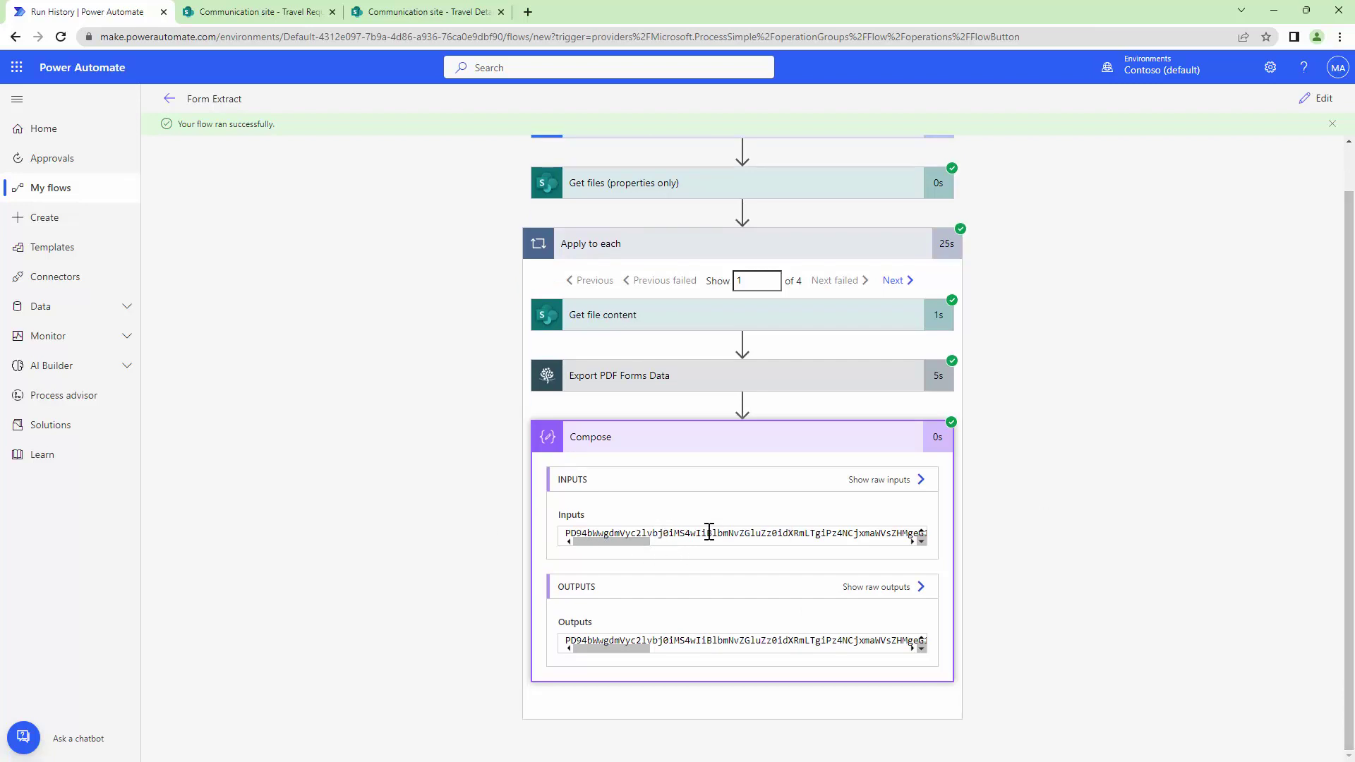
{"action": "left_click", "coordinate": [1316, 98]}
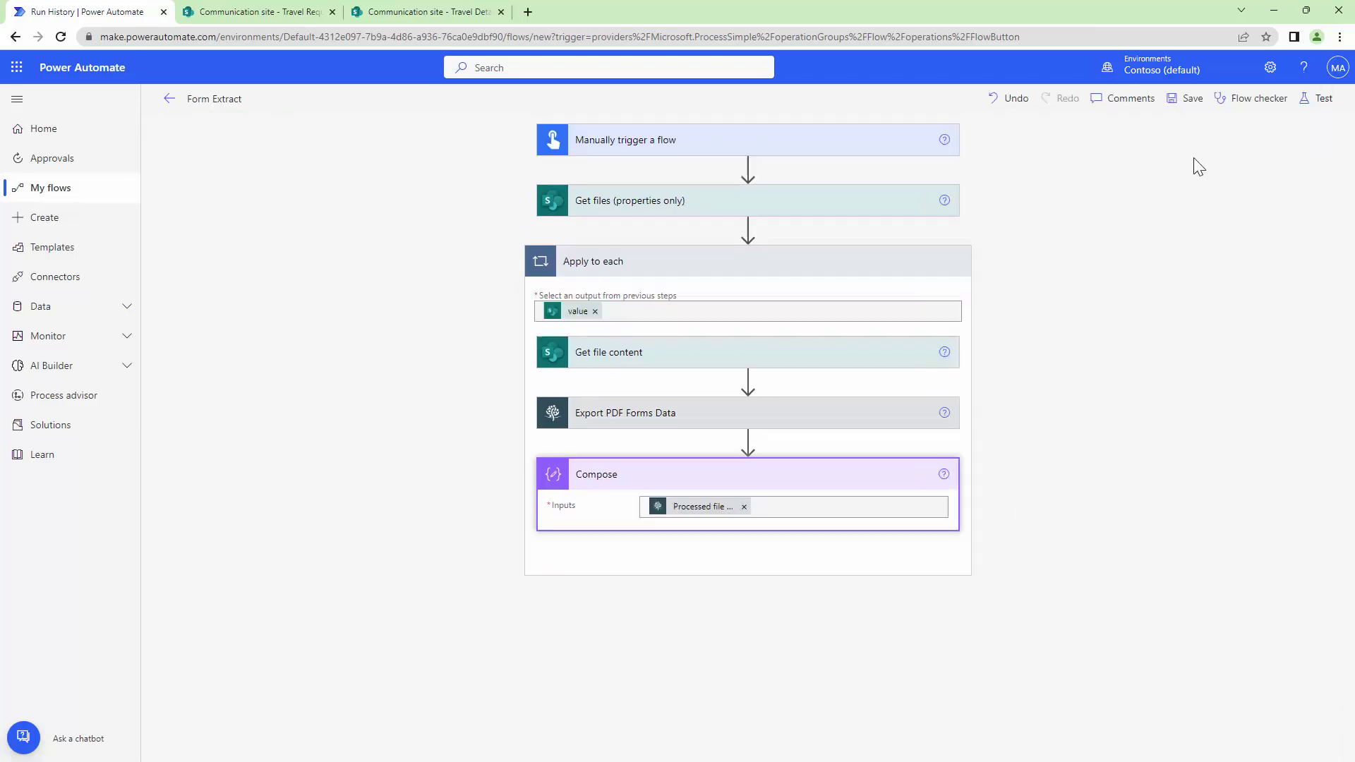
{"action": "left_click", "coordinate": [743, 507]}
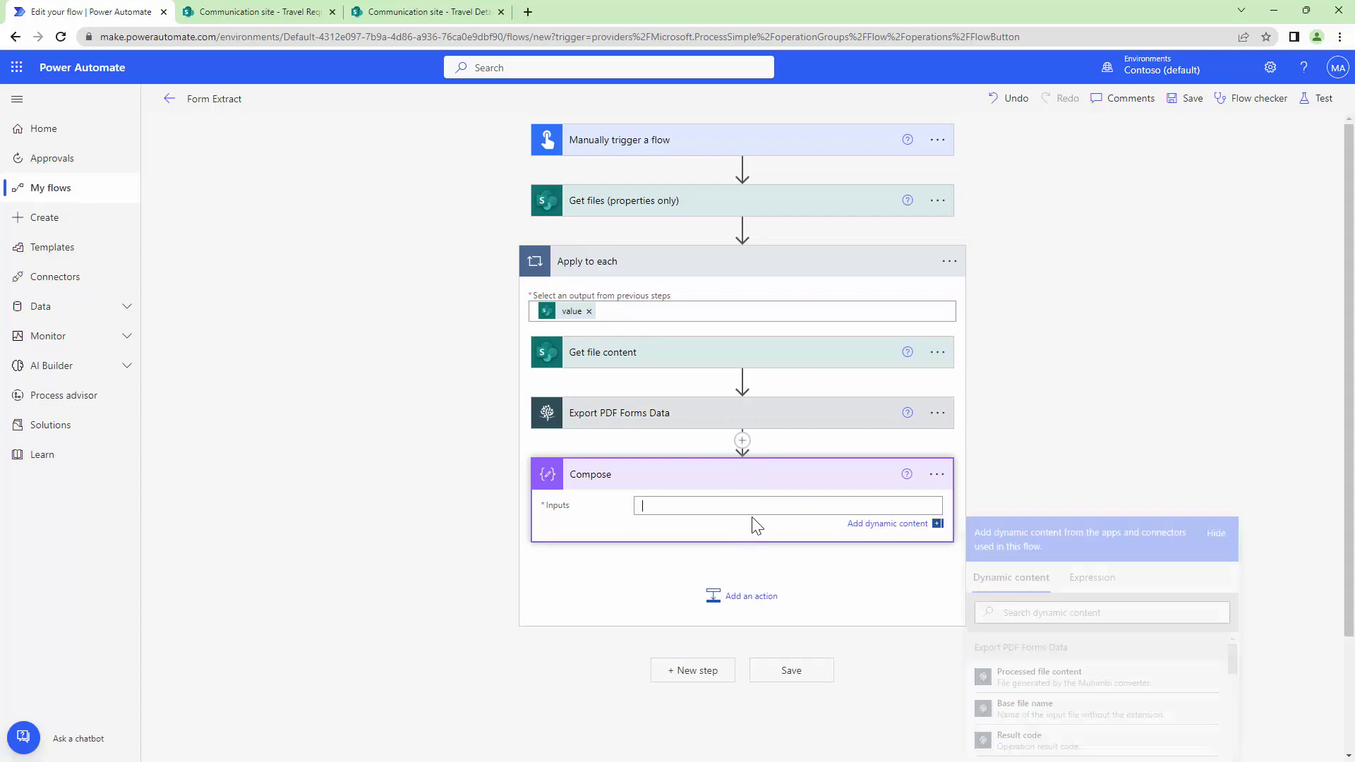
- Set Compose's input to the expression base64ToString(Processed file content)
{"action": "type", "text": "base"}
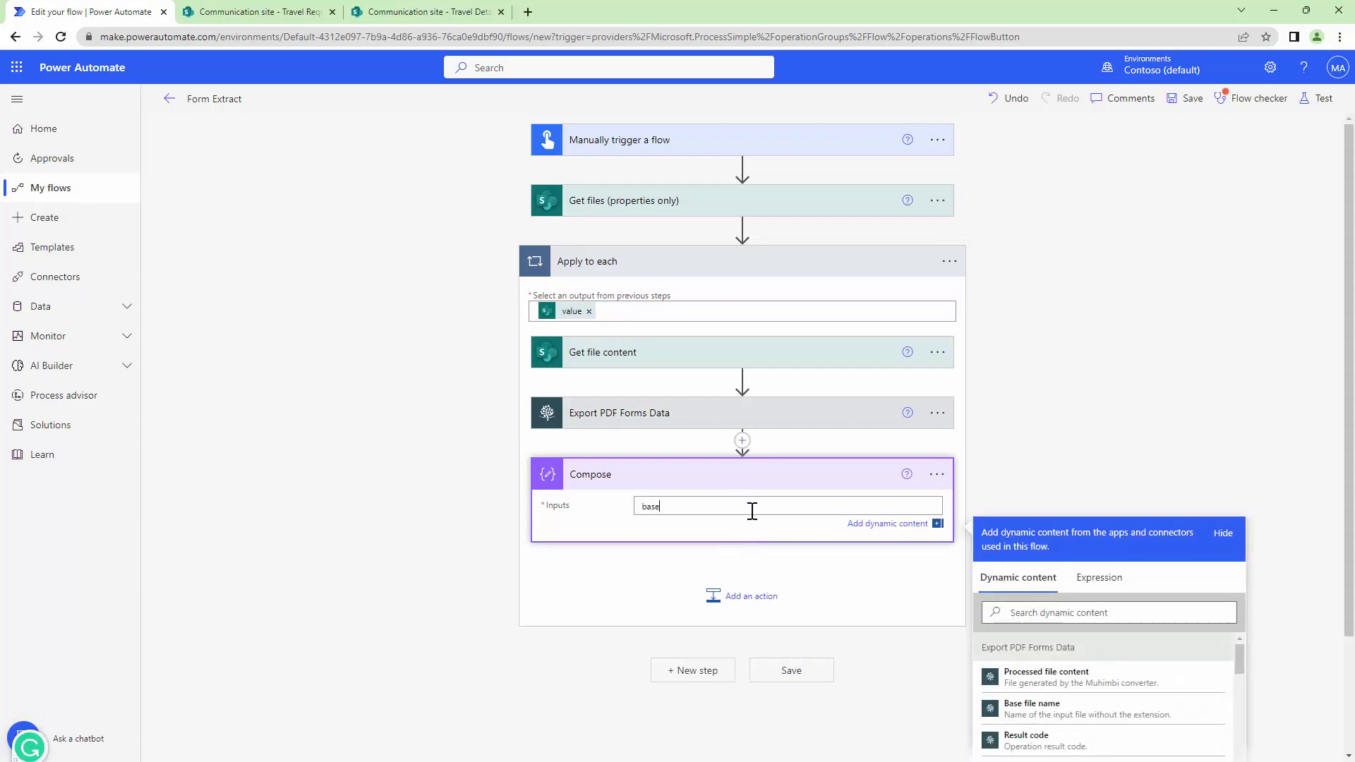
{"action": "key", "text": "BackSpace"}
{"action": "key", "text": "BackSpace"}
{"action": "key", "text": "BackSpace"}
{"action": "key", "text": "BackSpace"}
{"action": "left_click", "coordinate": [1098, 578]}
{"action": "type", "text": "base"}
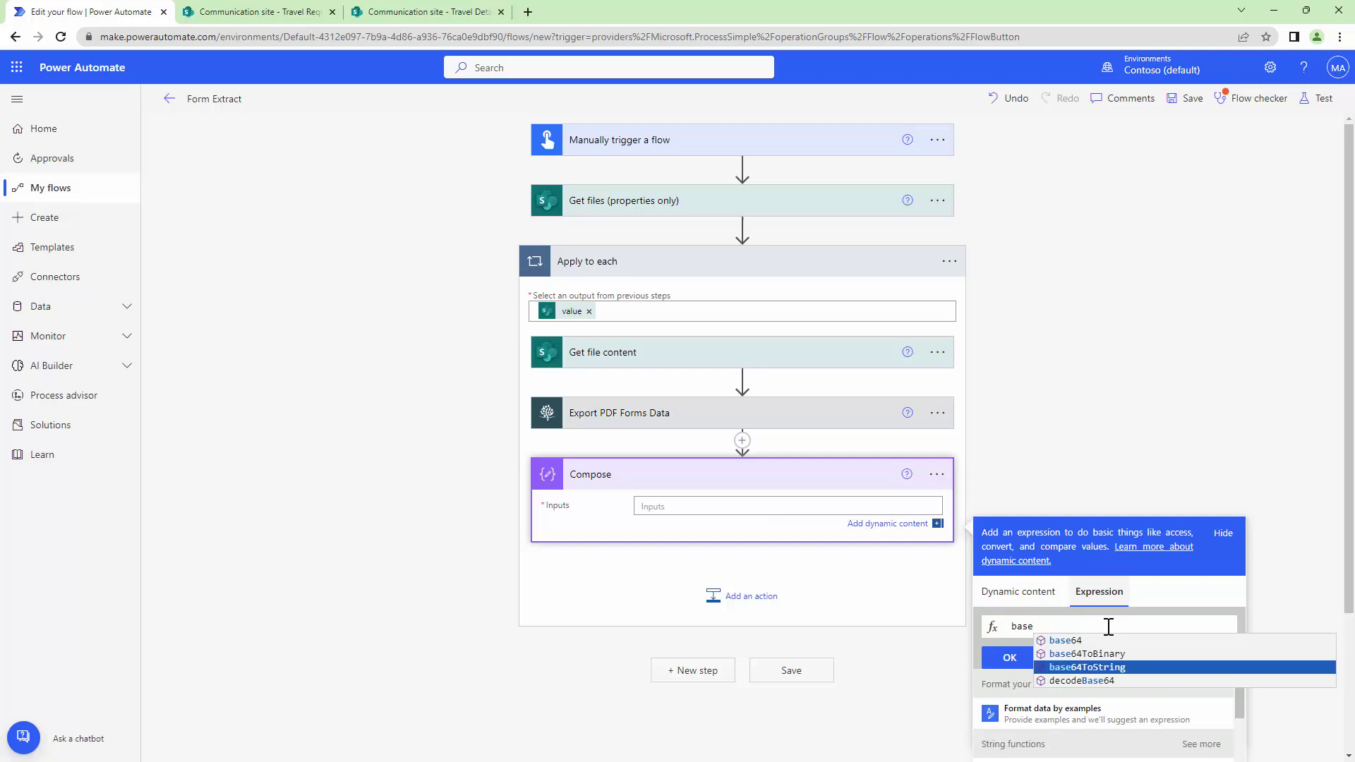
{"action": "left_click", "coordinate": [1104, 667]}
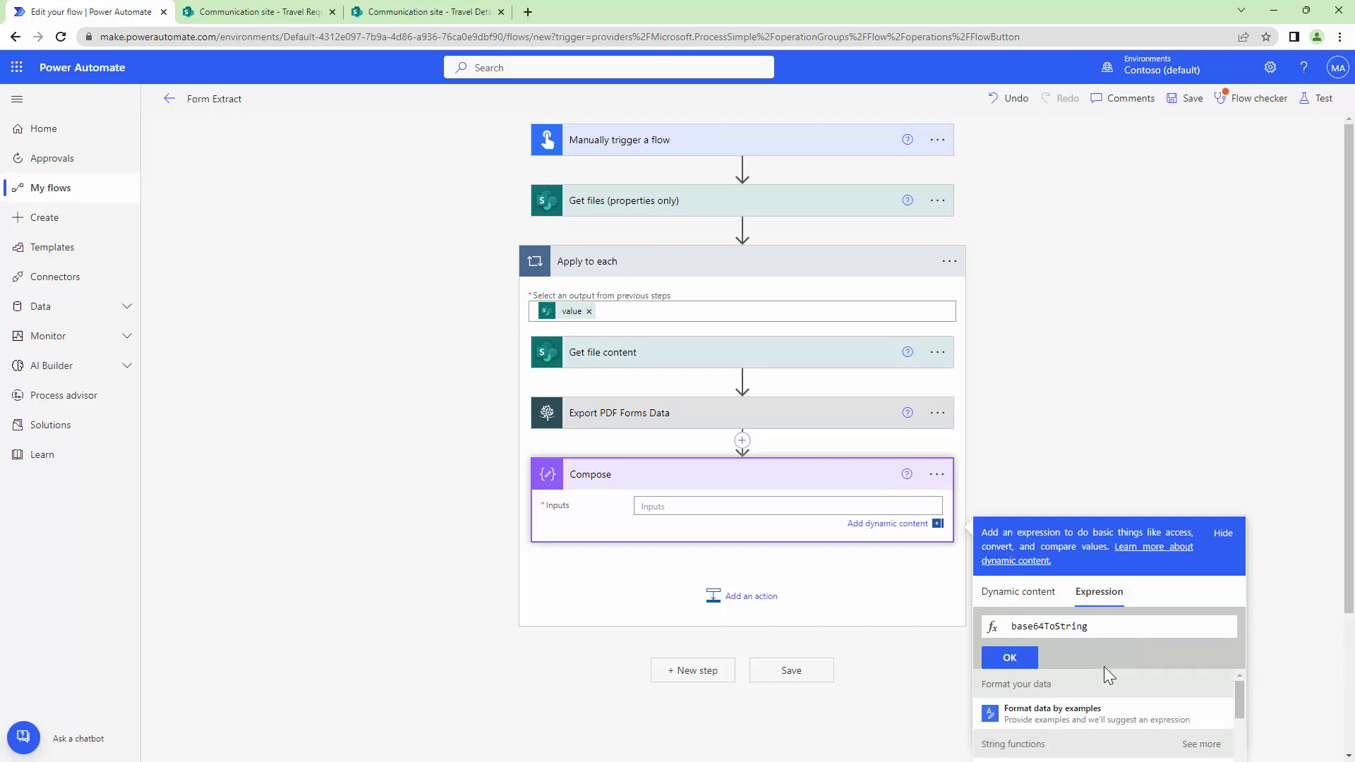
{"action": "type", "text": "("}
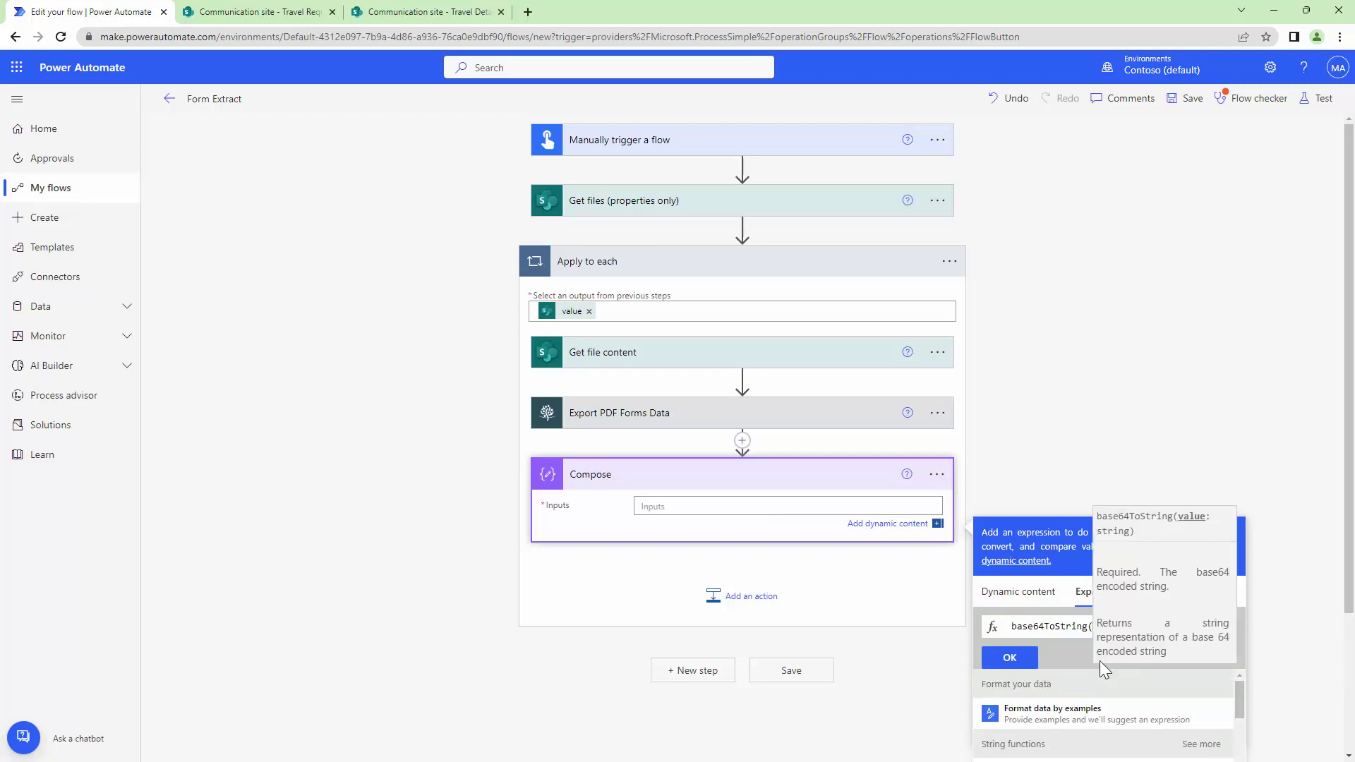
{"action": "left_click", "coordinate": [1018, 591]}
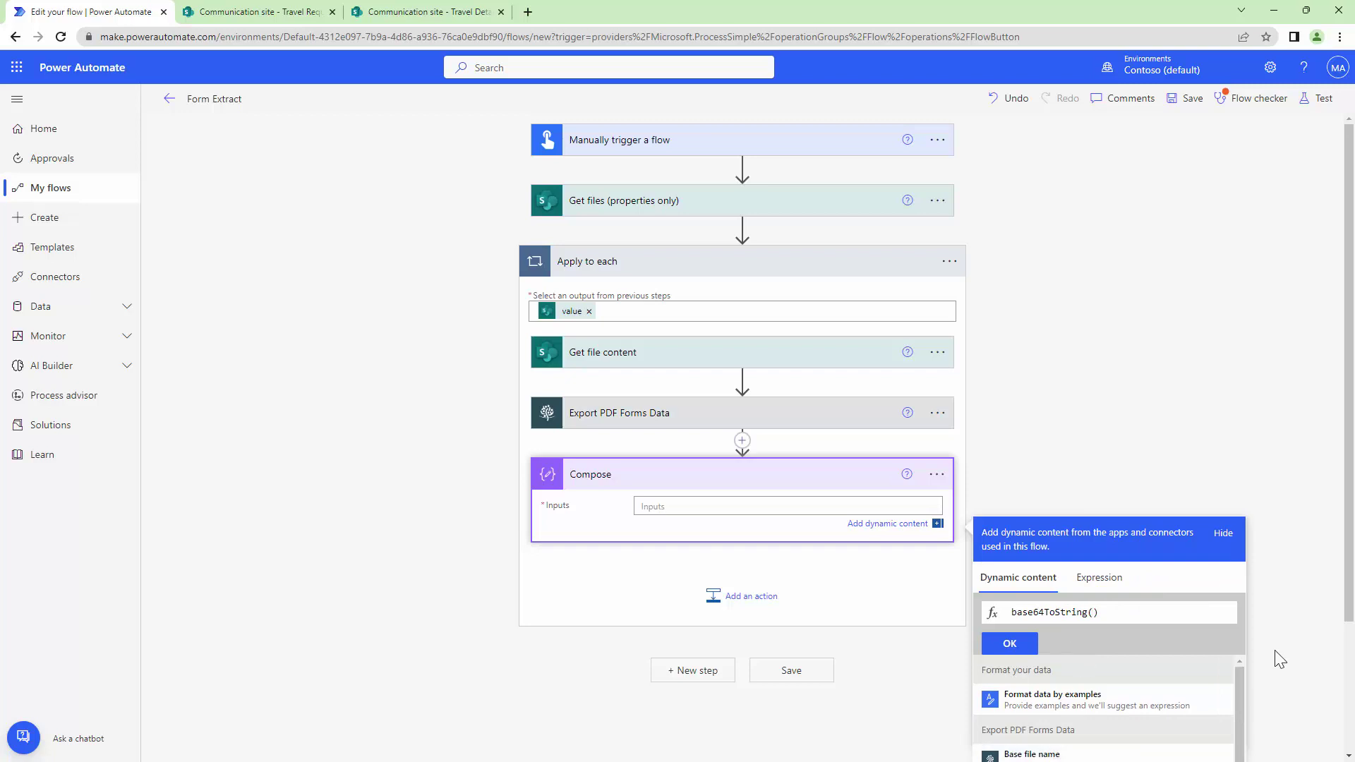
{"action": "scroll", "coordinate": [1280, 658], "scroll_direction": "down", "scroll_amount": 2}
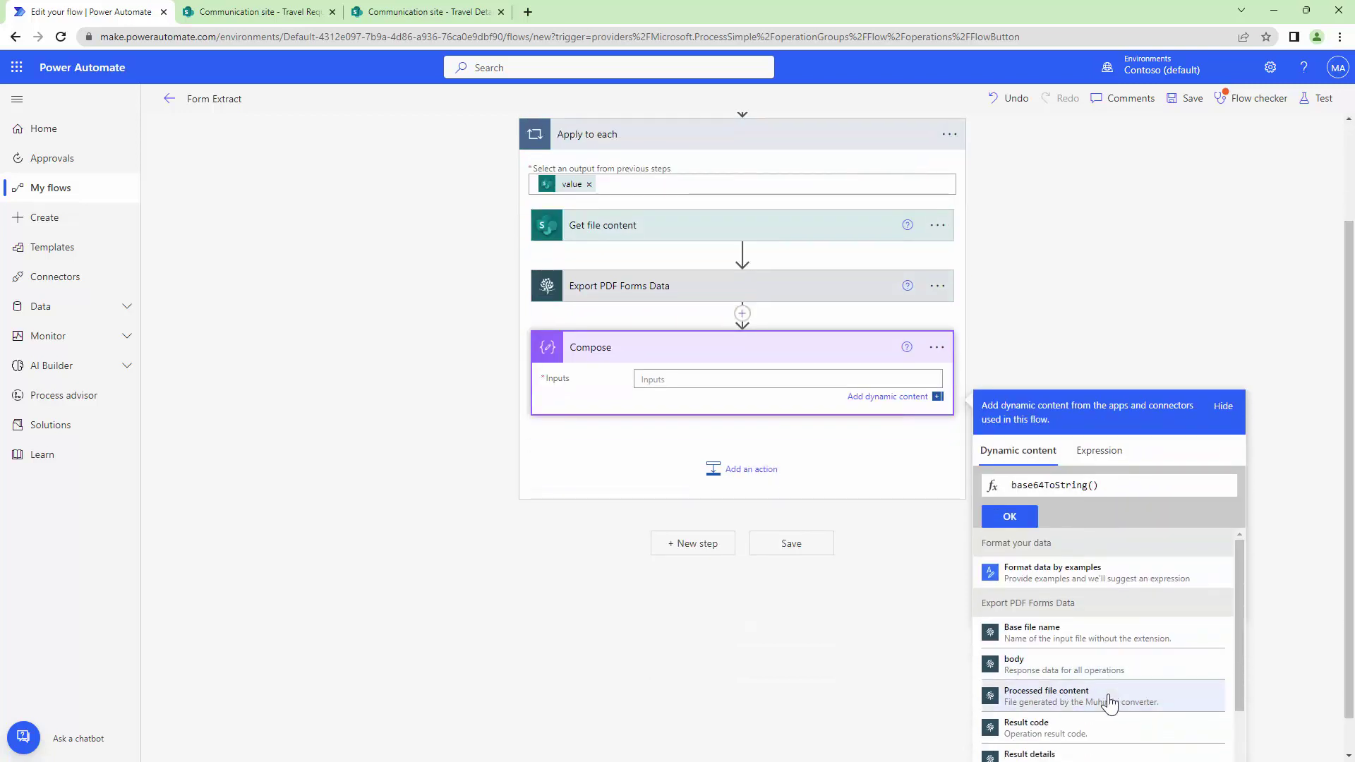
{"action": "left_click", "coordinate": [1109, 702]}
{"action": "left_click", "coordinate": [1008, 515]}
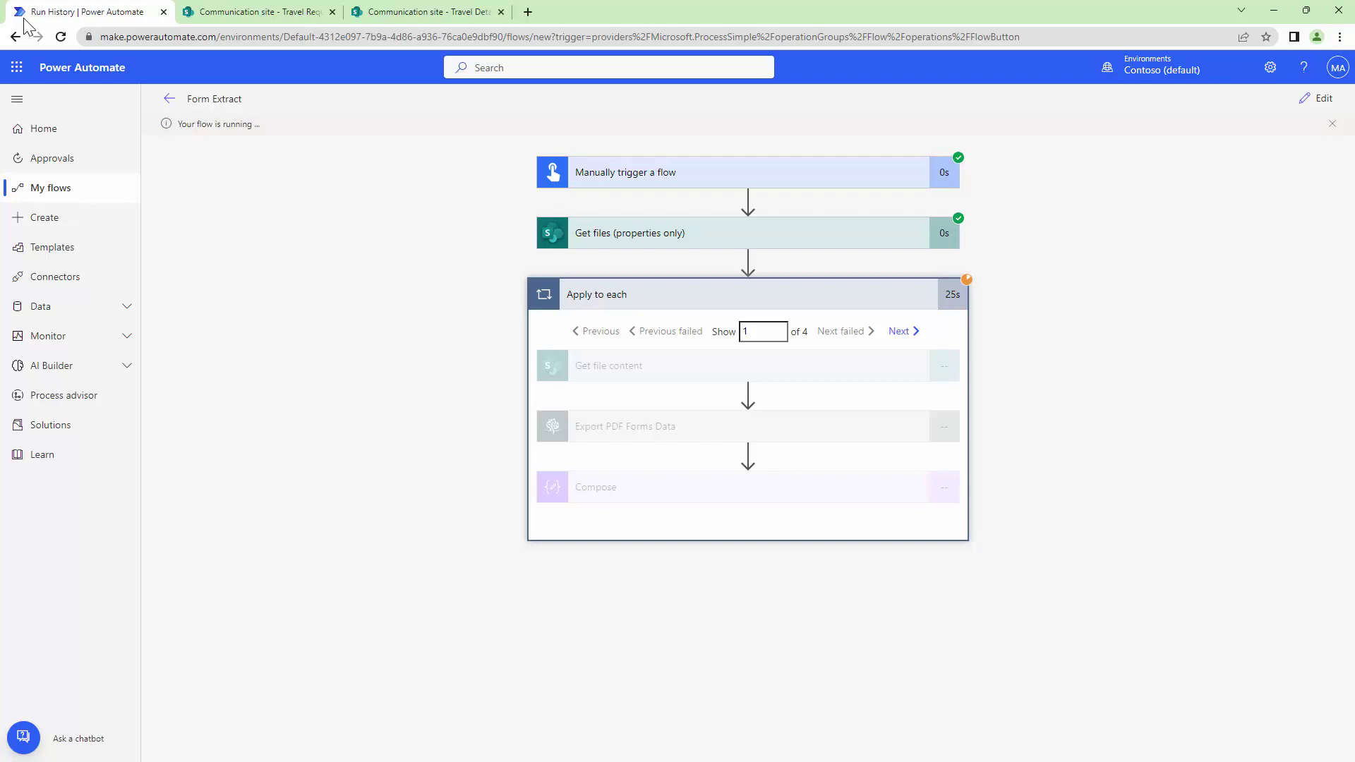
- Copy the decoded XML from Compose's inputs and bring the Code Beautify XPath Tester window over the run
{"action": "left_click", "coordinate": [713, 494]}
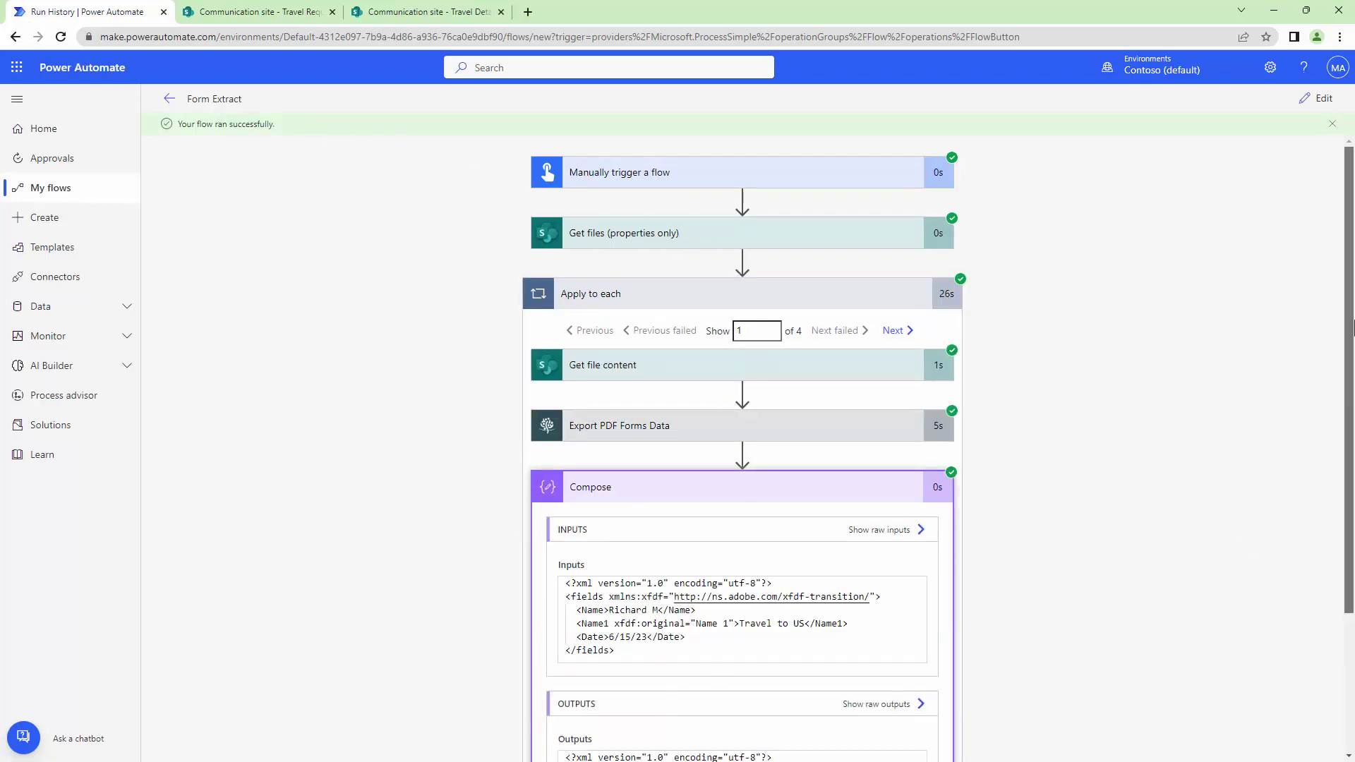
{"action": "scroll", "coordinate": [1352, 474], "scroll_direction": "down", "scroll_amount": 3}
{"action": "left_click_drag", "start_coordinate": [635, 468], "coordinate": [570, 407]}
{"action": "key", "text": "ctrl+c"}
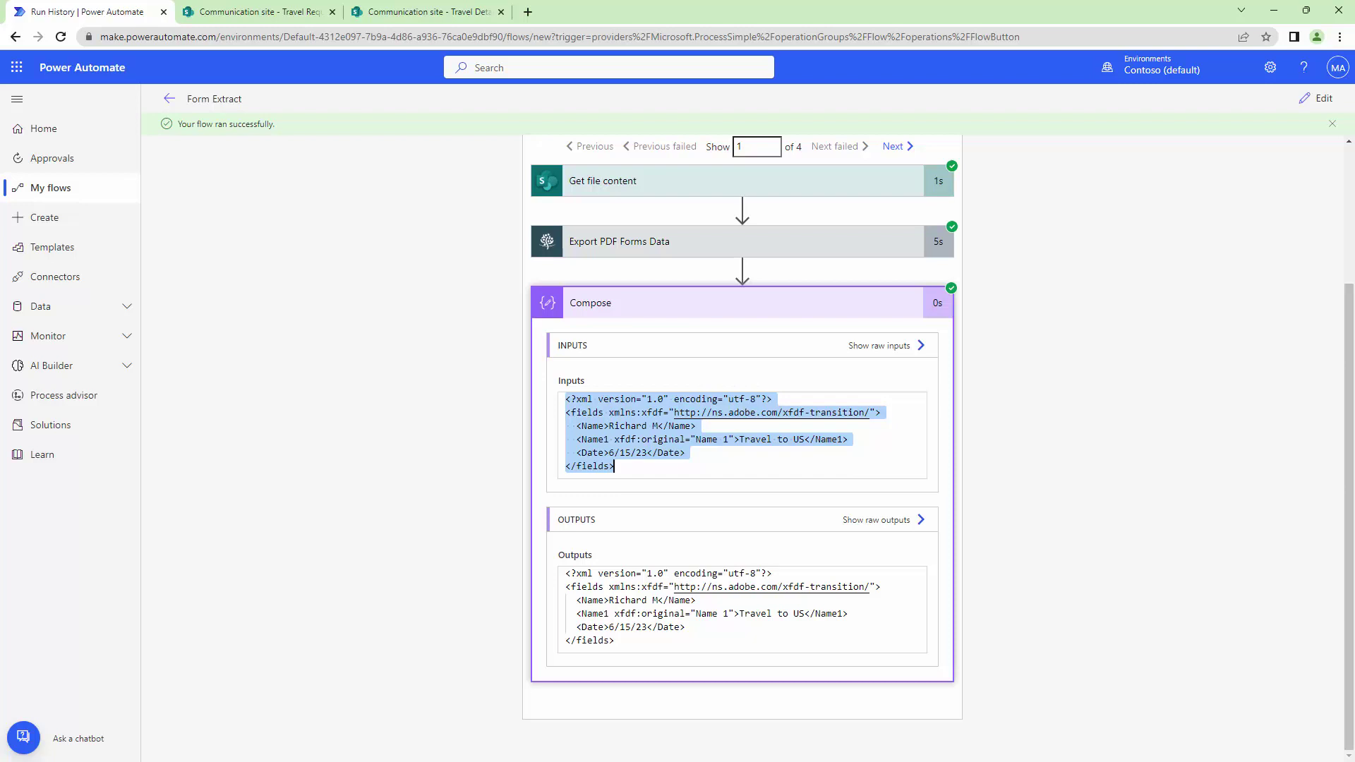
{"action": "key", "text": "alt+Tab"}
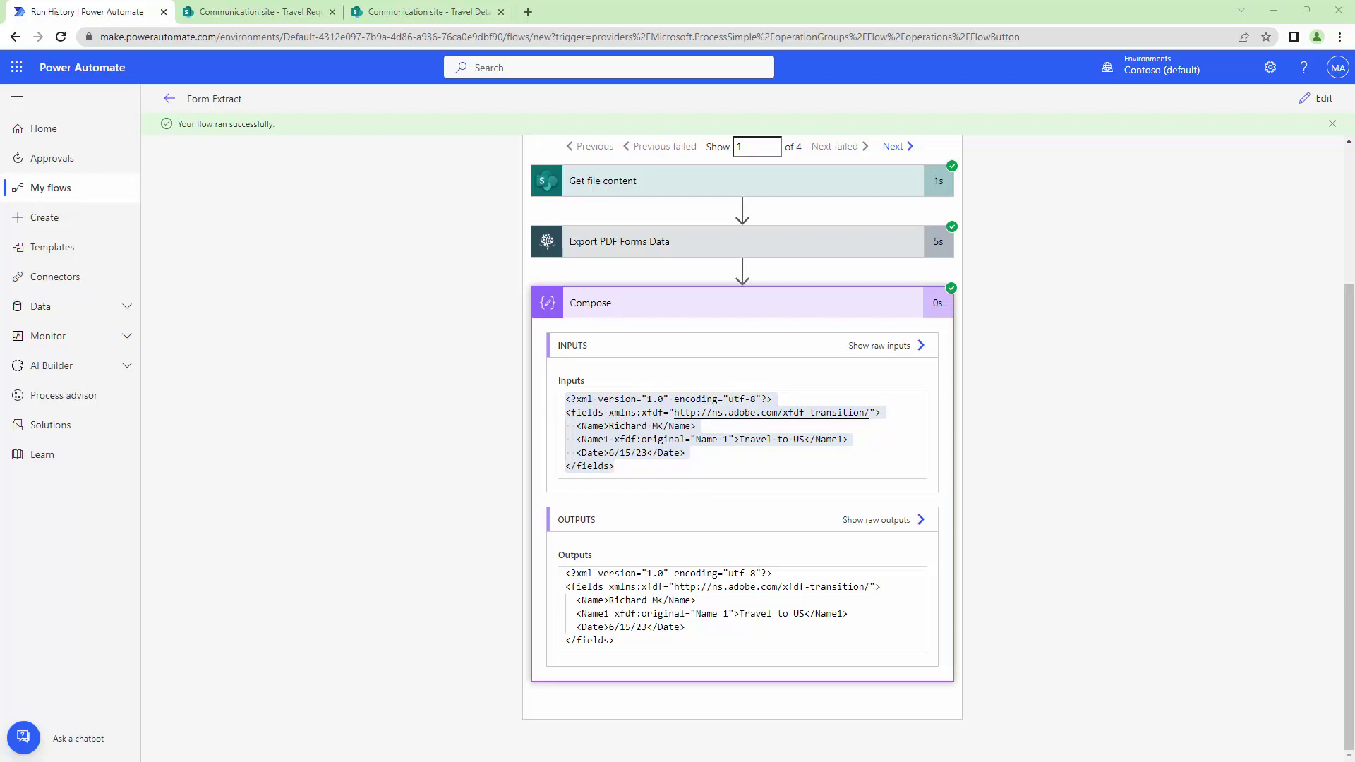
{"action": "left_click_drag", "start_coordinate": [157, 235], "coordinate": [347, 36]}
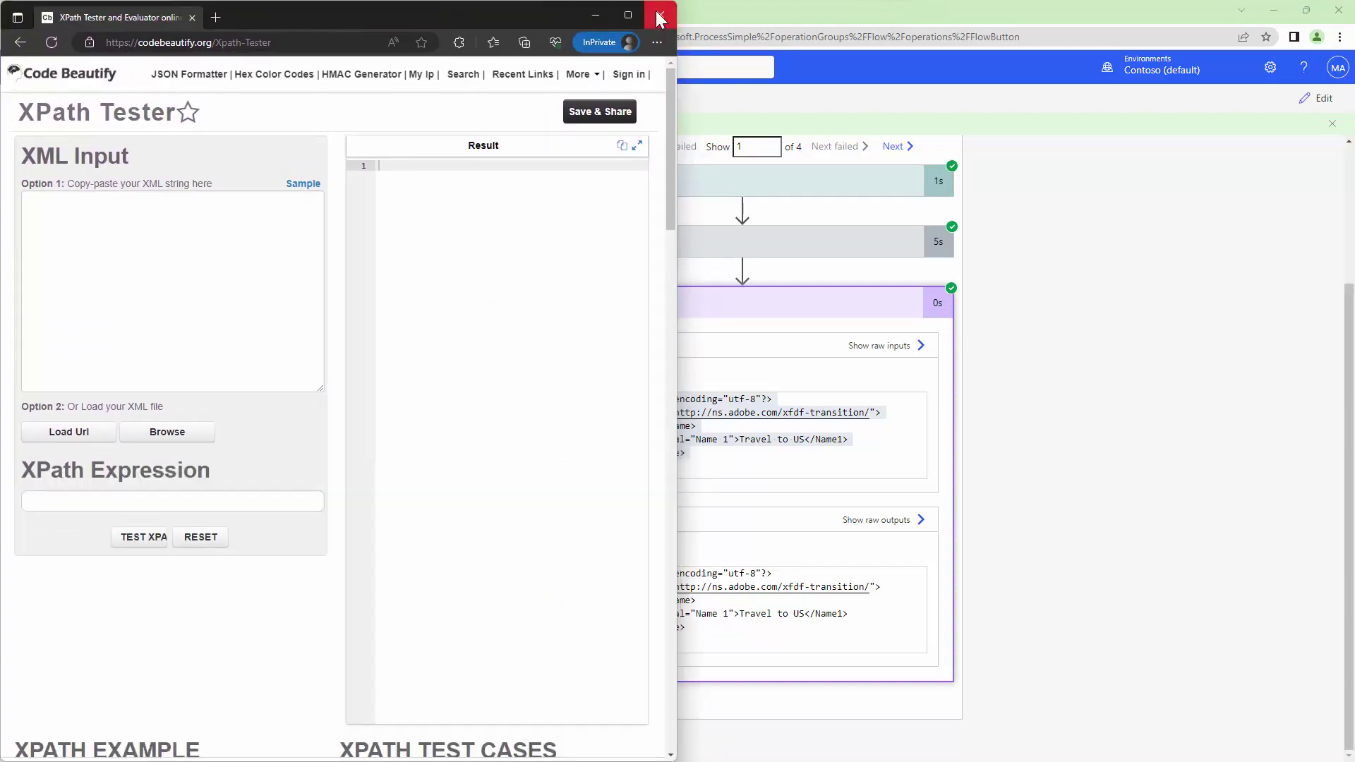
- Maximize the XPath Tester window and paste the copied XML into the XML input
{"action": "left_click", "coordinate": [632, 12]}
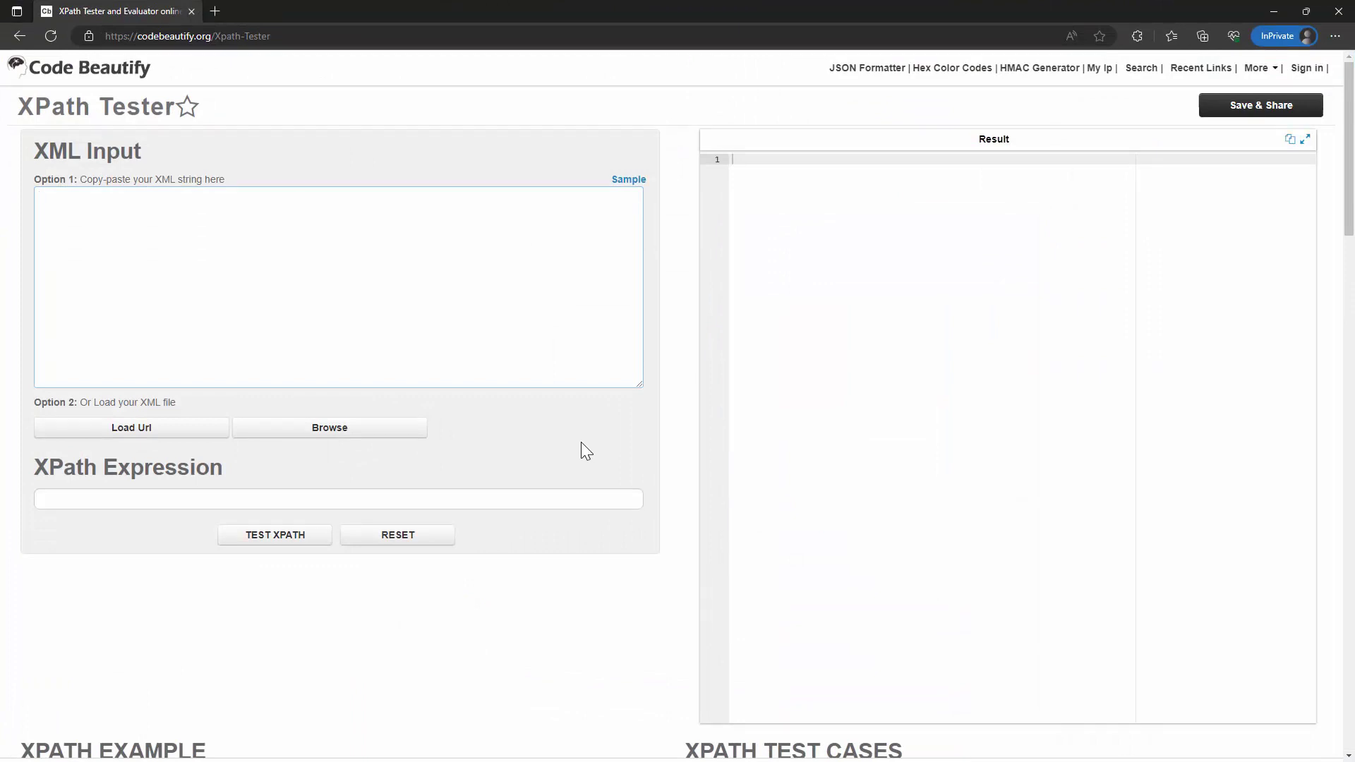
{"action": "key", "text": "ctrl+v"}
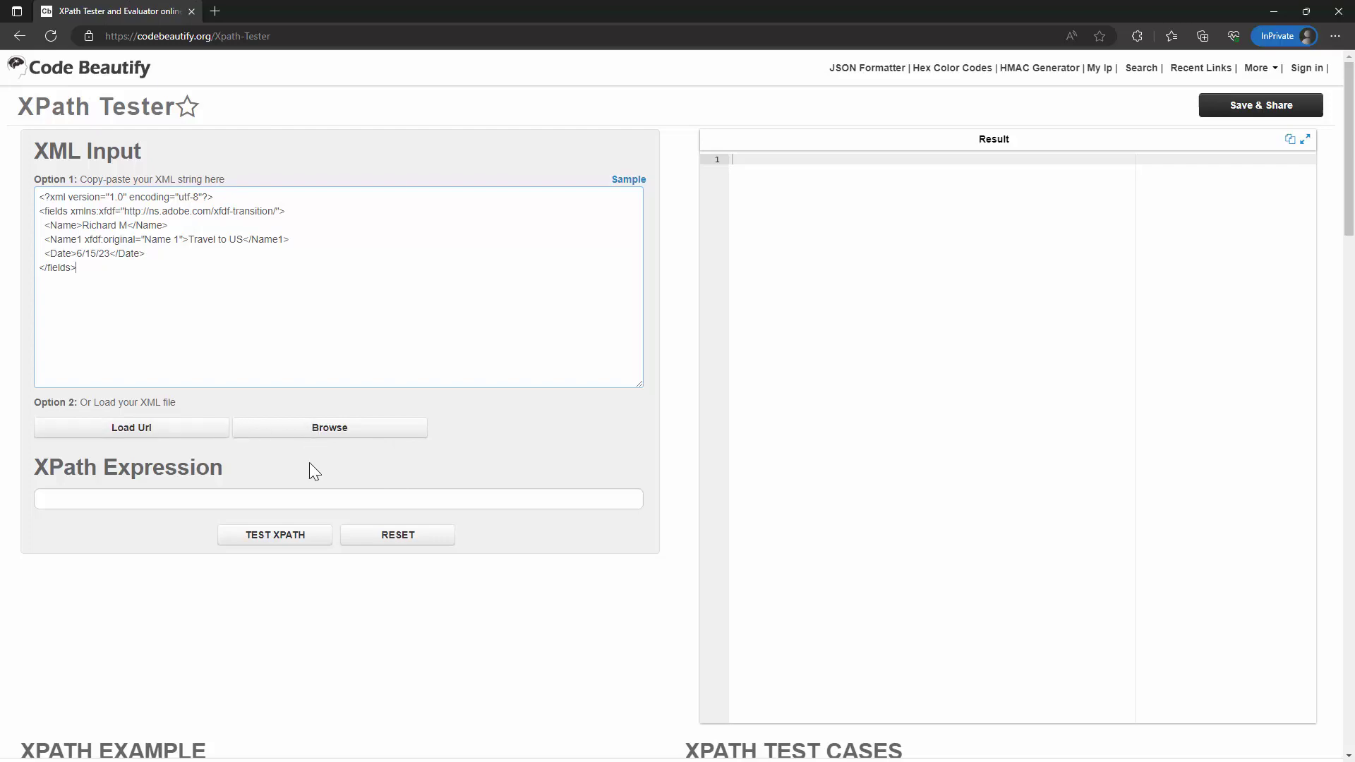
{"action": "left_click", "coordinate": [299, 503]}
{"action": "scroll", "coordinate": [1353, 239], "scroll_direction": "down", "scroll_amount": 4}
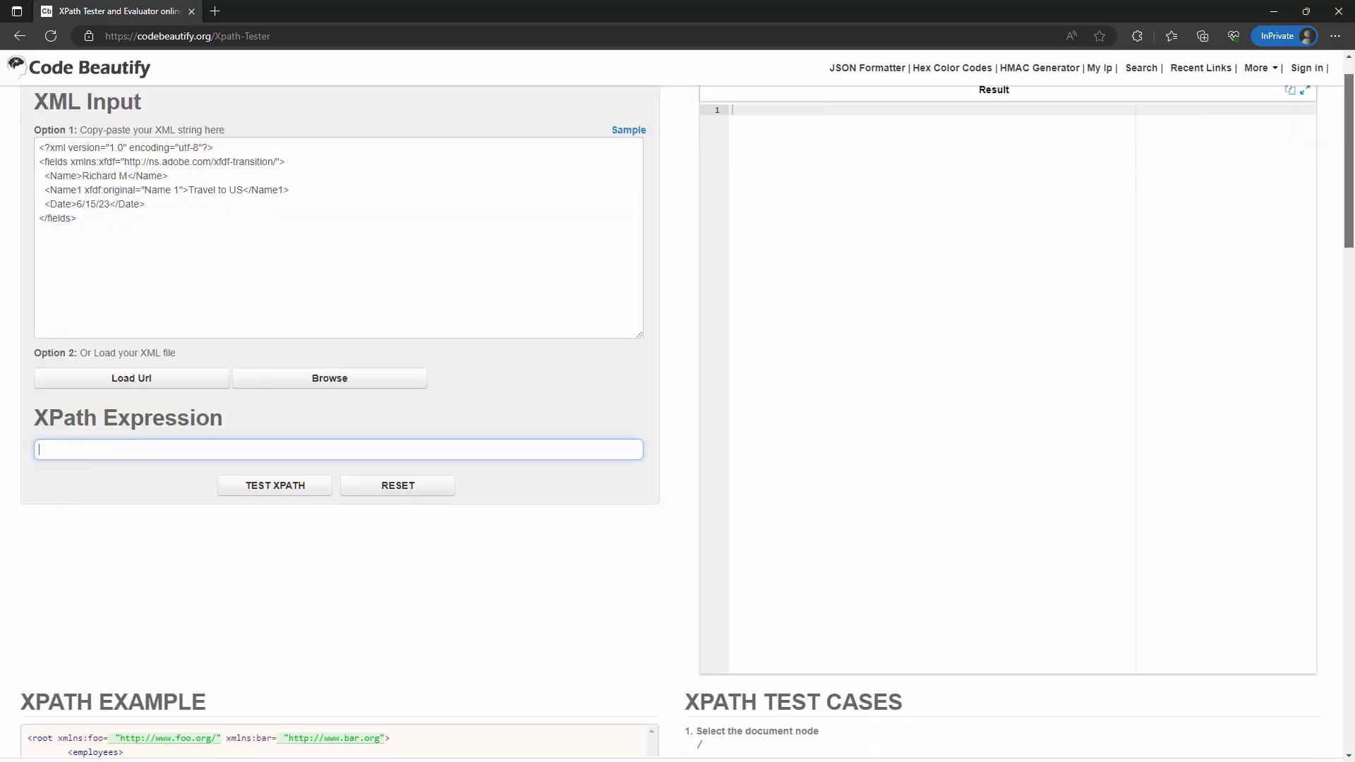
{"action": "scroll", "coordinate": [1353, 278], "scroll_direction": "up", "scroll_amount": 3}
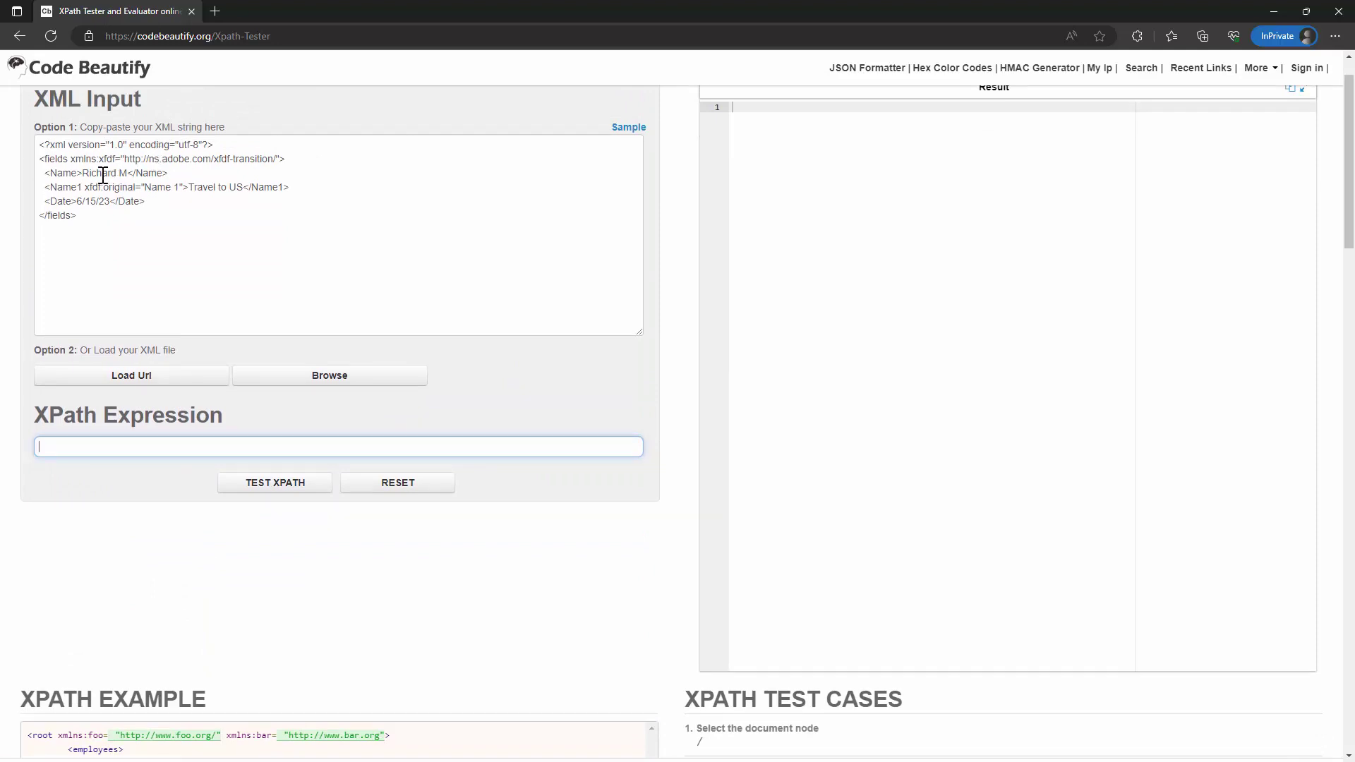
- Highlight the Name, Name1 and Date elements in the pasted XML
{"action": "double_click", "coordinate": [64, 172]}
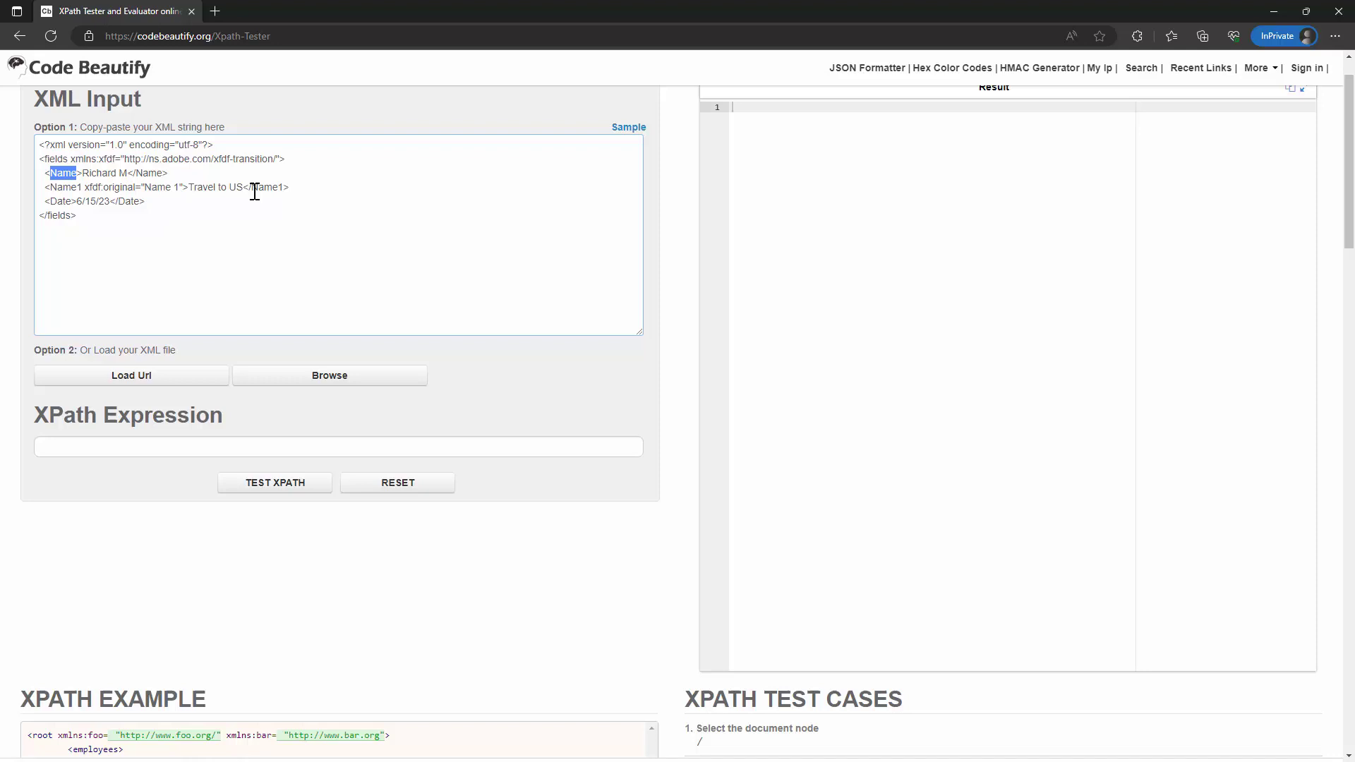
{"action": "double_click", "coordinate": [177, 187]}
{"action": "double_click", "coordinate": [62, 201]}
{"action": "scroll", "coordinate": [62, 201], "scroll_direction": "down", "scroll_amount": 1}
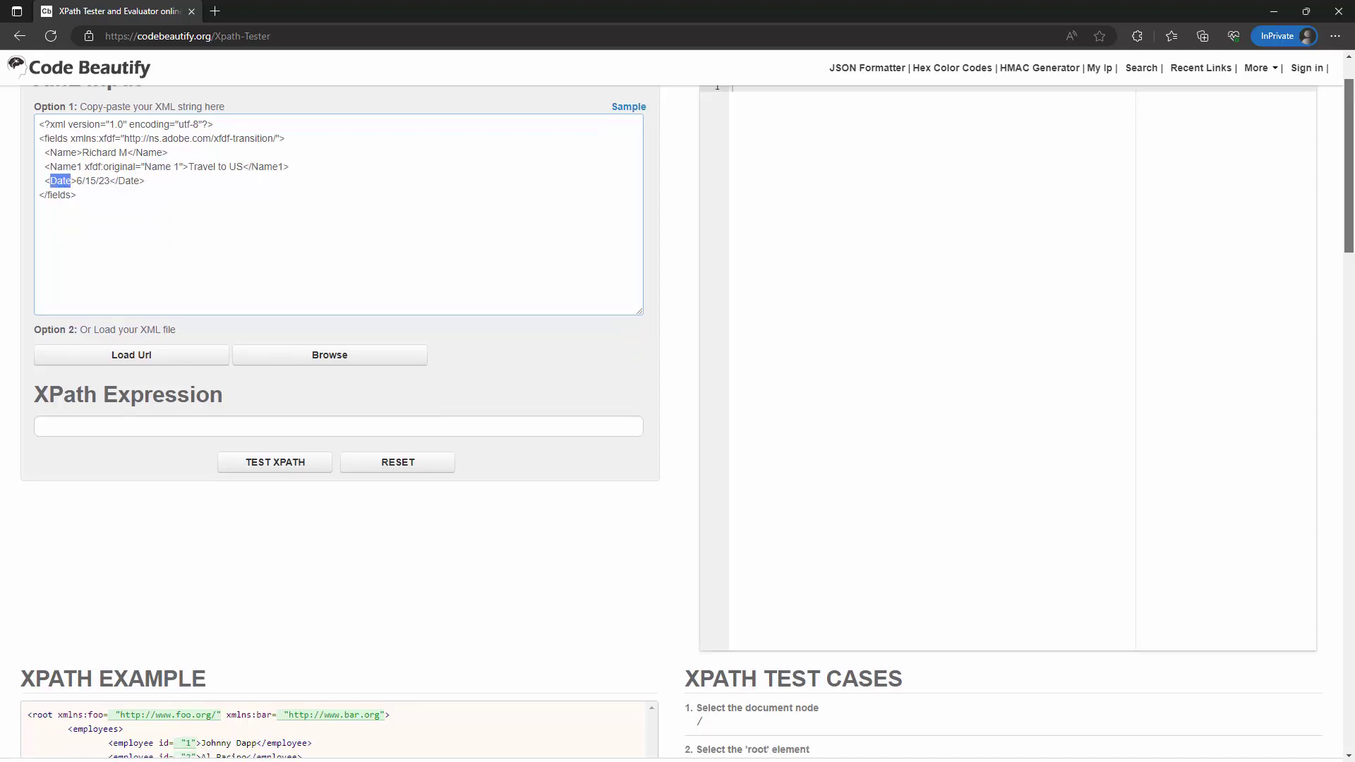
{"action": "scroll", "coordinate": [1353, 243], "scroll_direction": "down", "scroll_amount": 3}
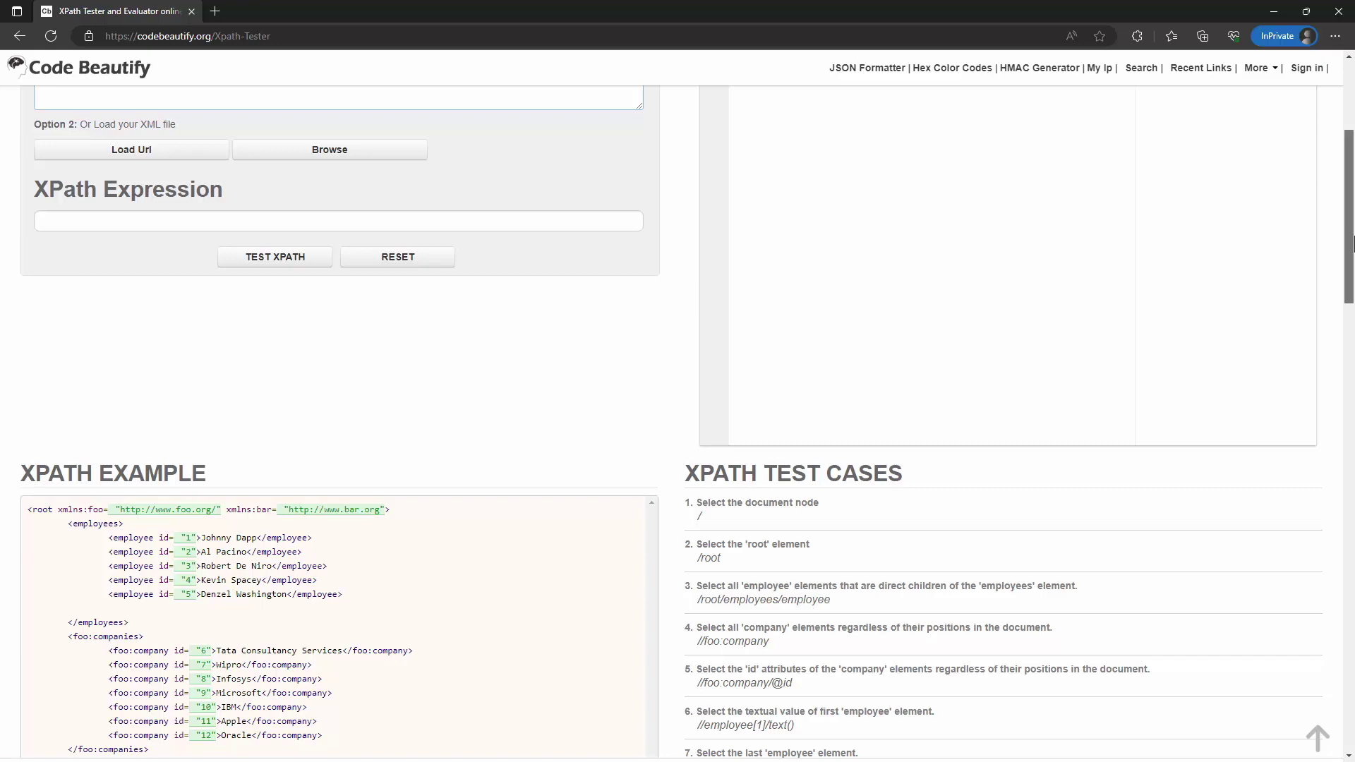
- Evaluate the root XPath expression / against the pasted XML
{"action": "scroll", "coordinate": [1352, 244], "scroll_direction": "up", "scroll_amount": 4}
{"action": "left_click", "coordinate": [128, 497]}
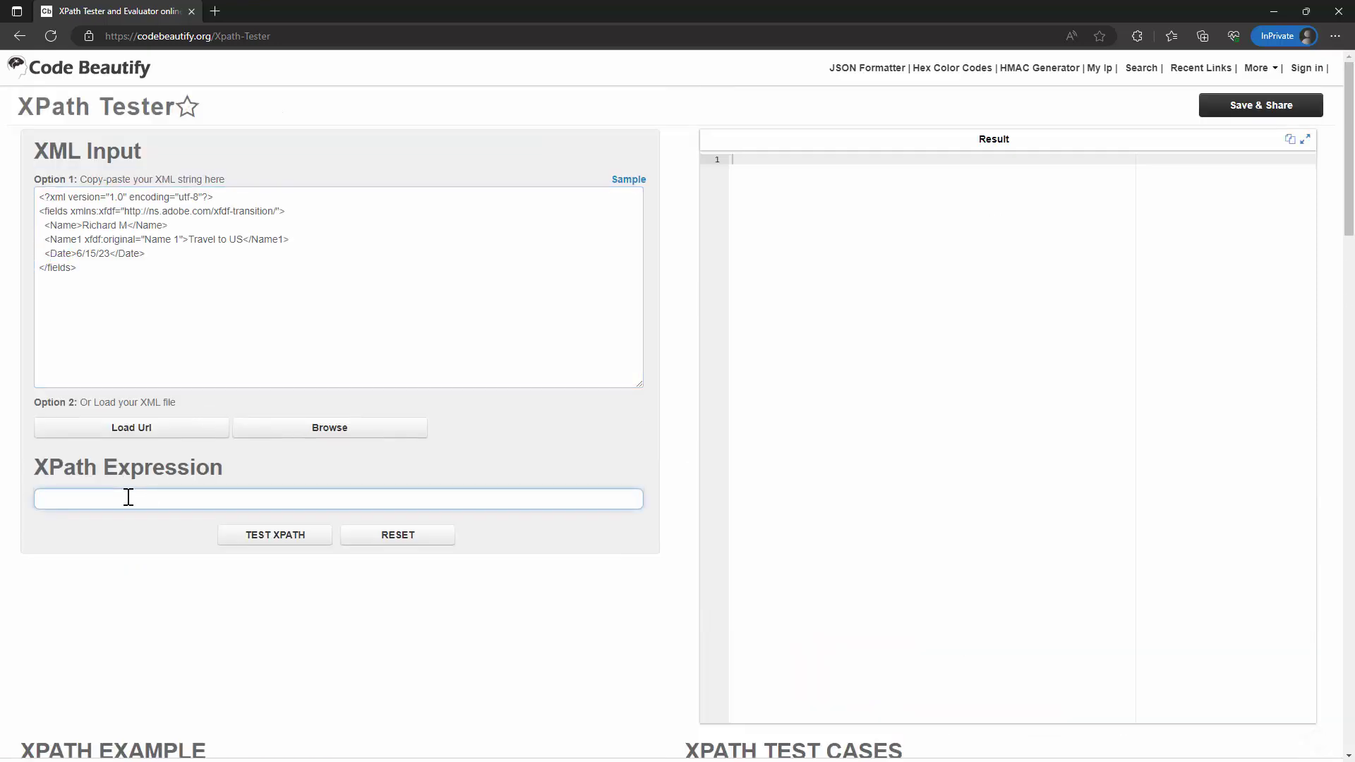
{"action": "left_click", "coordinate": [130, 497]}
{"action": "left_click", "coordinate": [356, 606]}
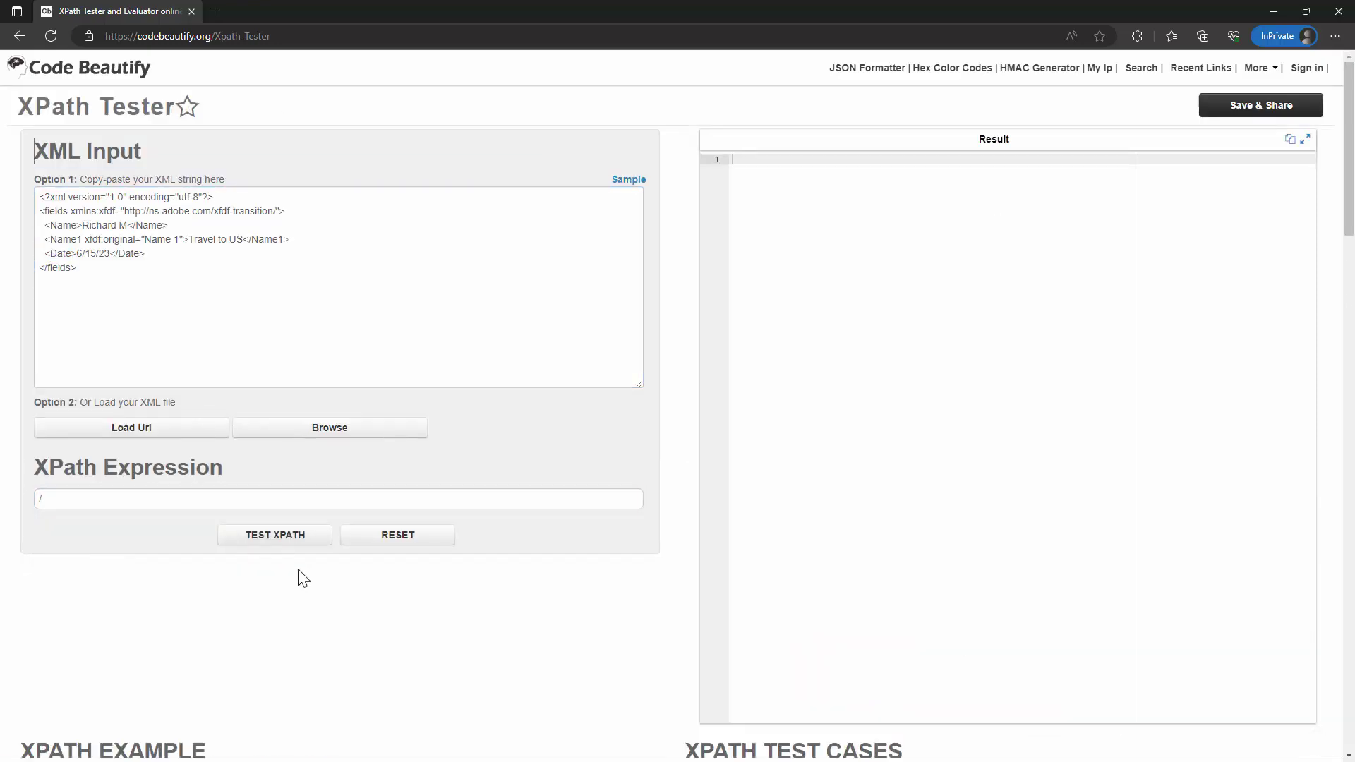
{"action": "left_click", "coordinate": [280, 538]}
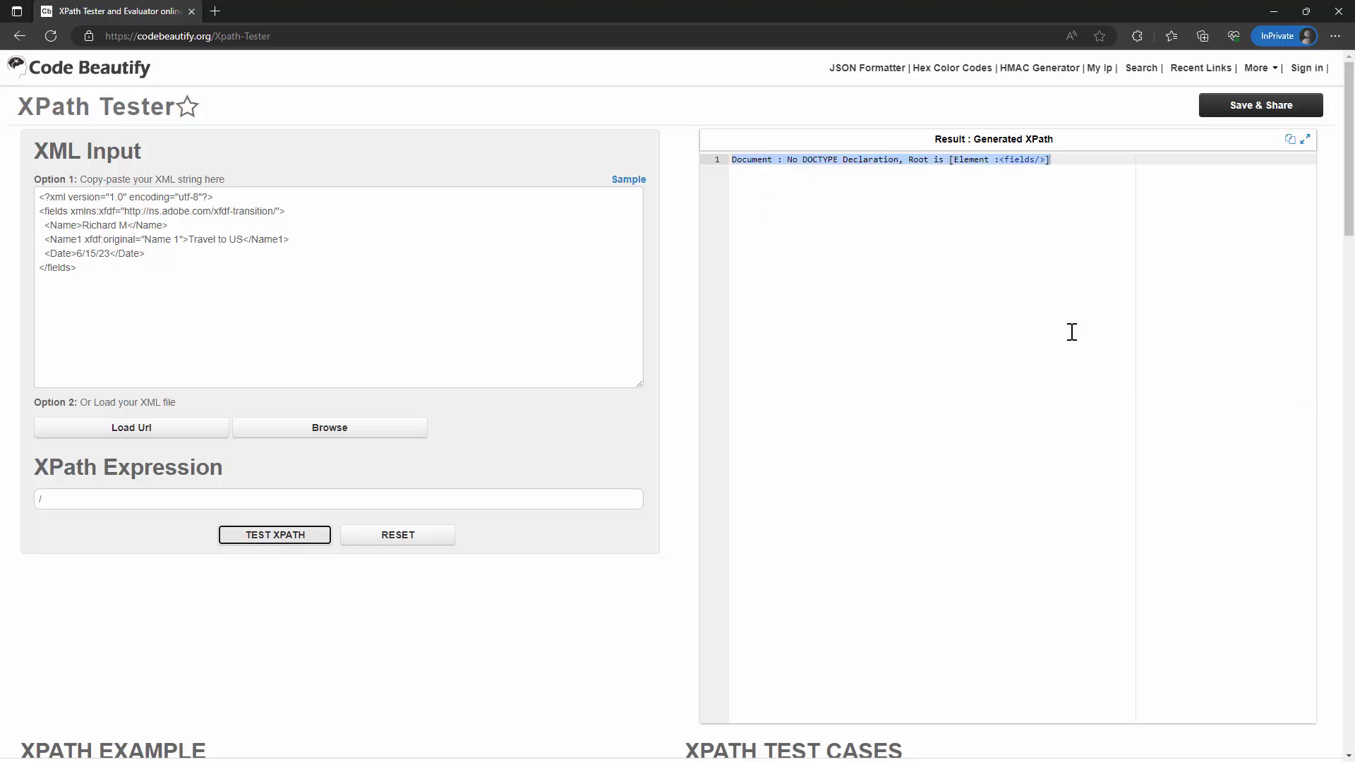
- Extend the expression to /fields using the element name copied from the XML, and test it
{"action": "left_click", "coordinate": [78, 501]}
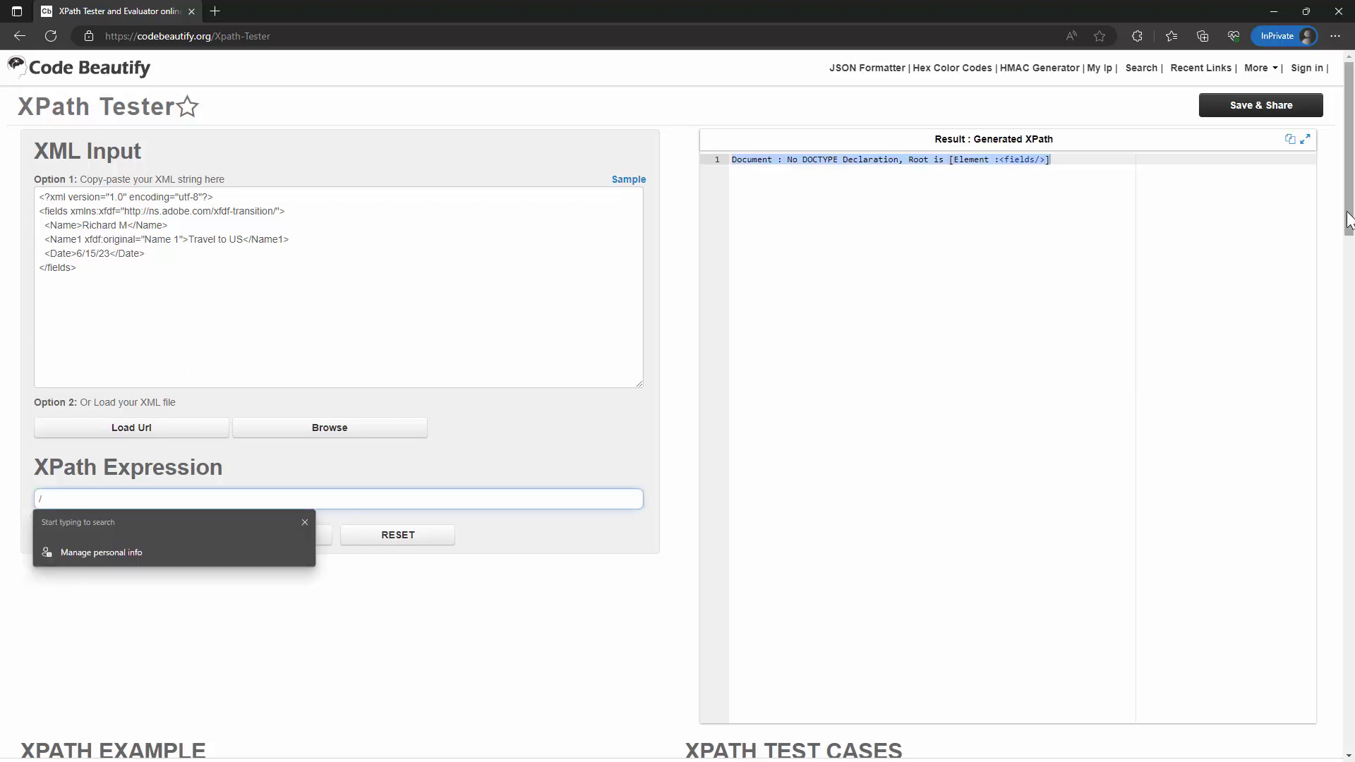
{"action": "left_click_drag", "start_coordinate": [1349, 222], "coordinate": [1349, 321]}
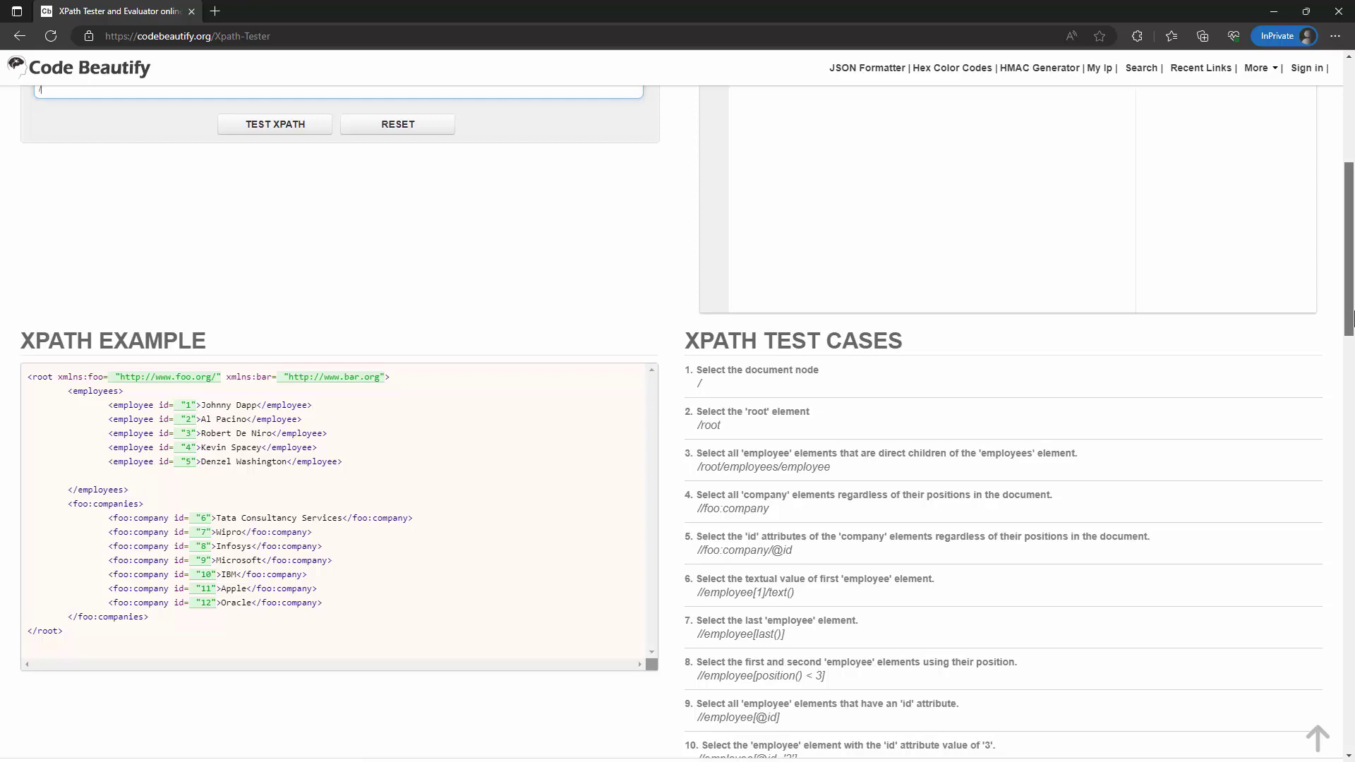
{"action": "scroll", "coordinate": [225, 165], "scroll_direction": "up", "scroll_amount": 5}
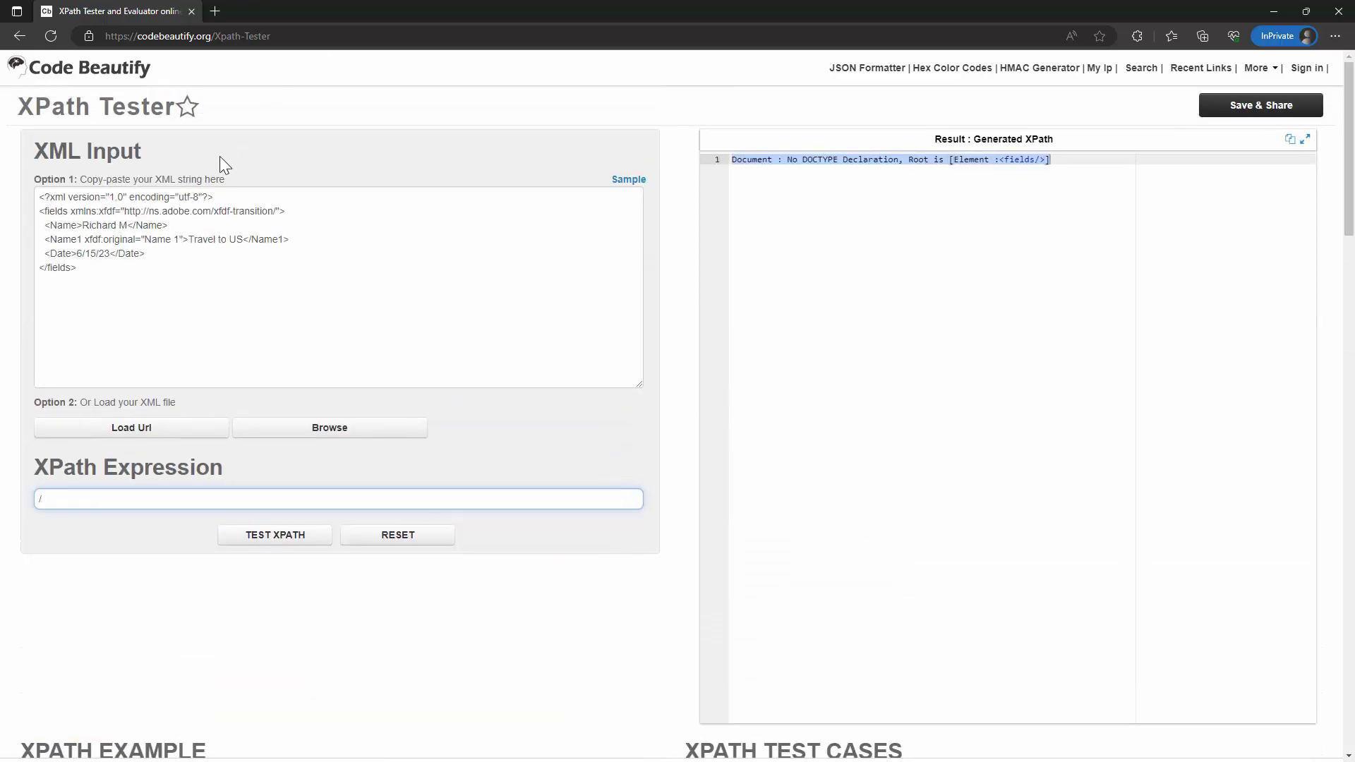
{"action": "double_click", "coordinate": [53, 207]}
{"action": "key", "text": "ctrl+c"}
{"action": "left_click", "coordinate": [100, 493]}
{"action": "key", "text": "ctrl+v"}
{"action": "left_click", "coordinate": [314, 536]}
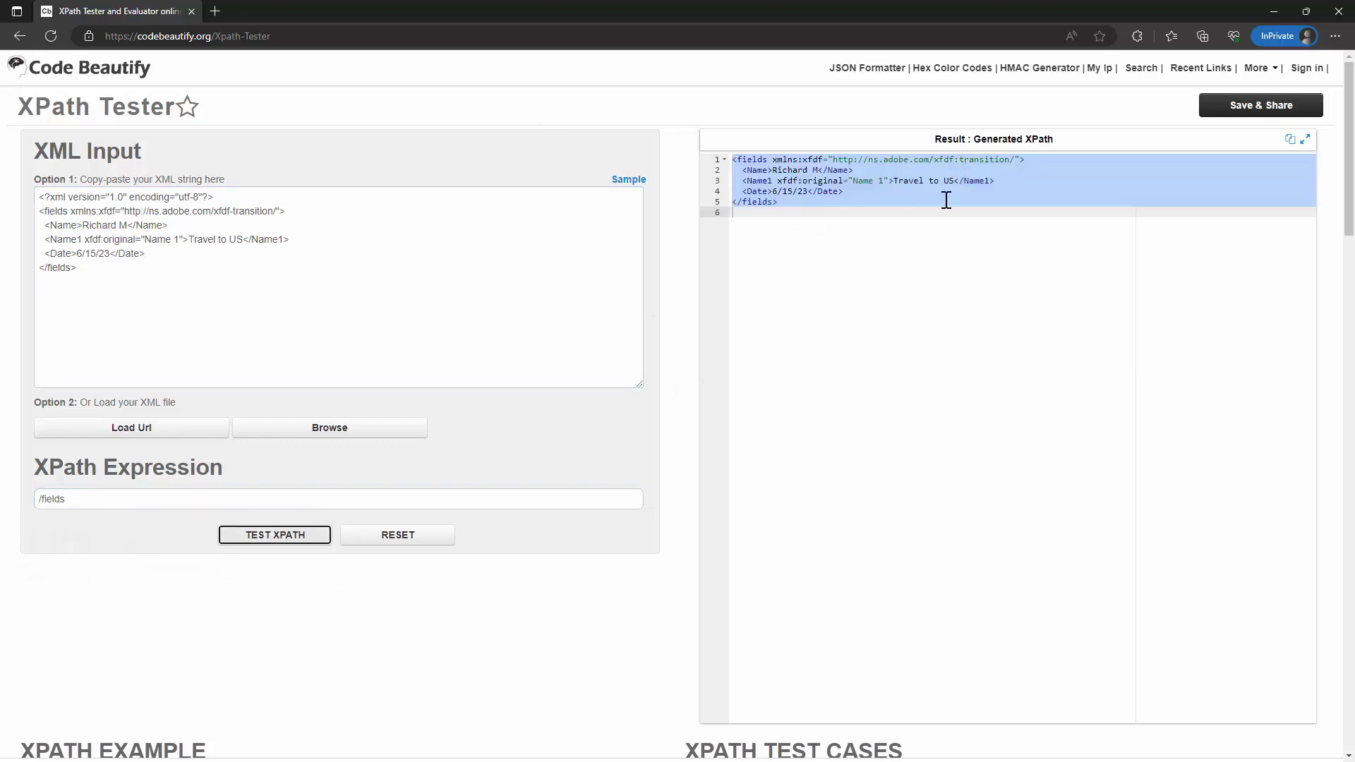
- Test /fields/Name, then /fields/Name/text() to return only the name text
{"action": "left_click", "coordinate": [98, 505]}
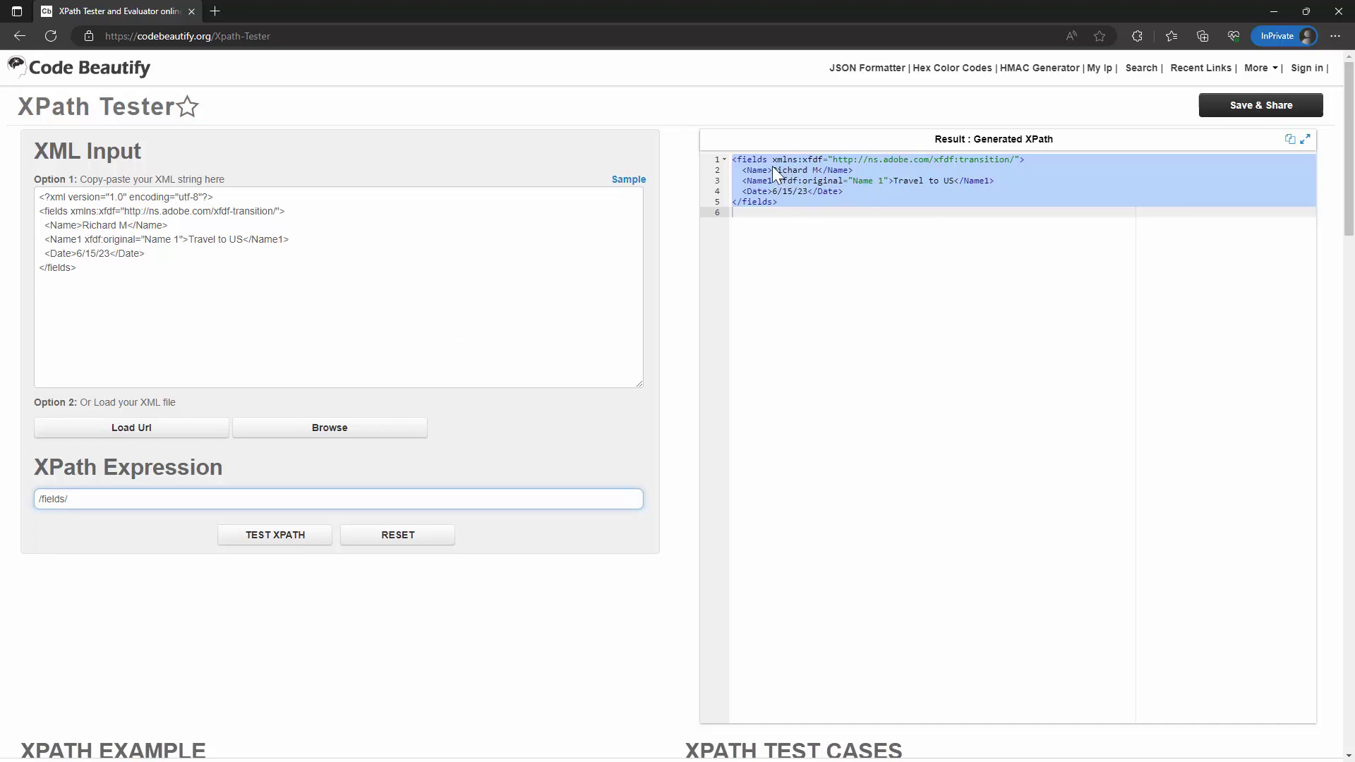
{"action": "double_click", "coordinate": [71, 225]}
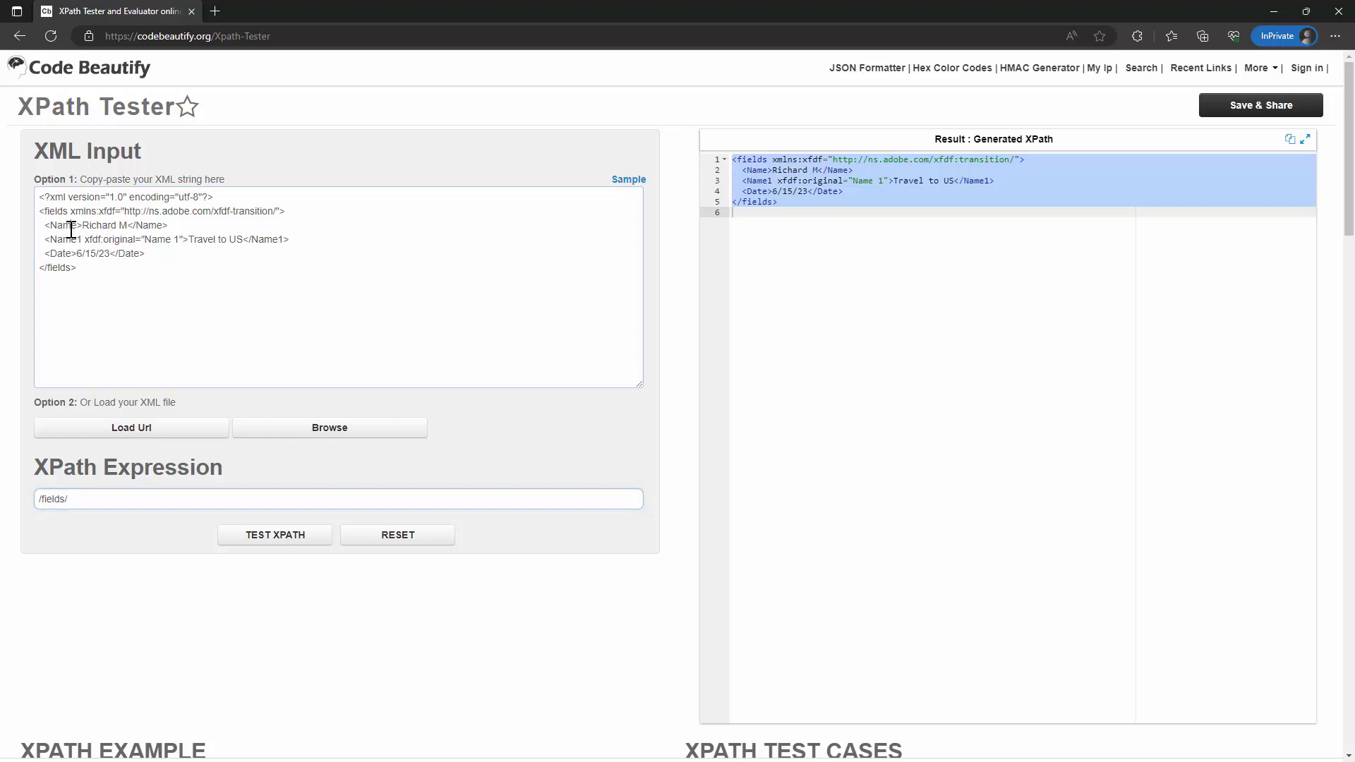
{"action": "left_click", "coordinate": [78, 506]}
{"action": "key", "text": "ctrl+v"}
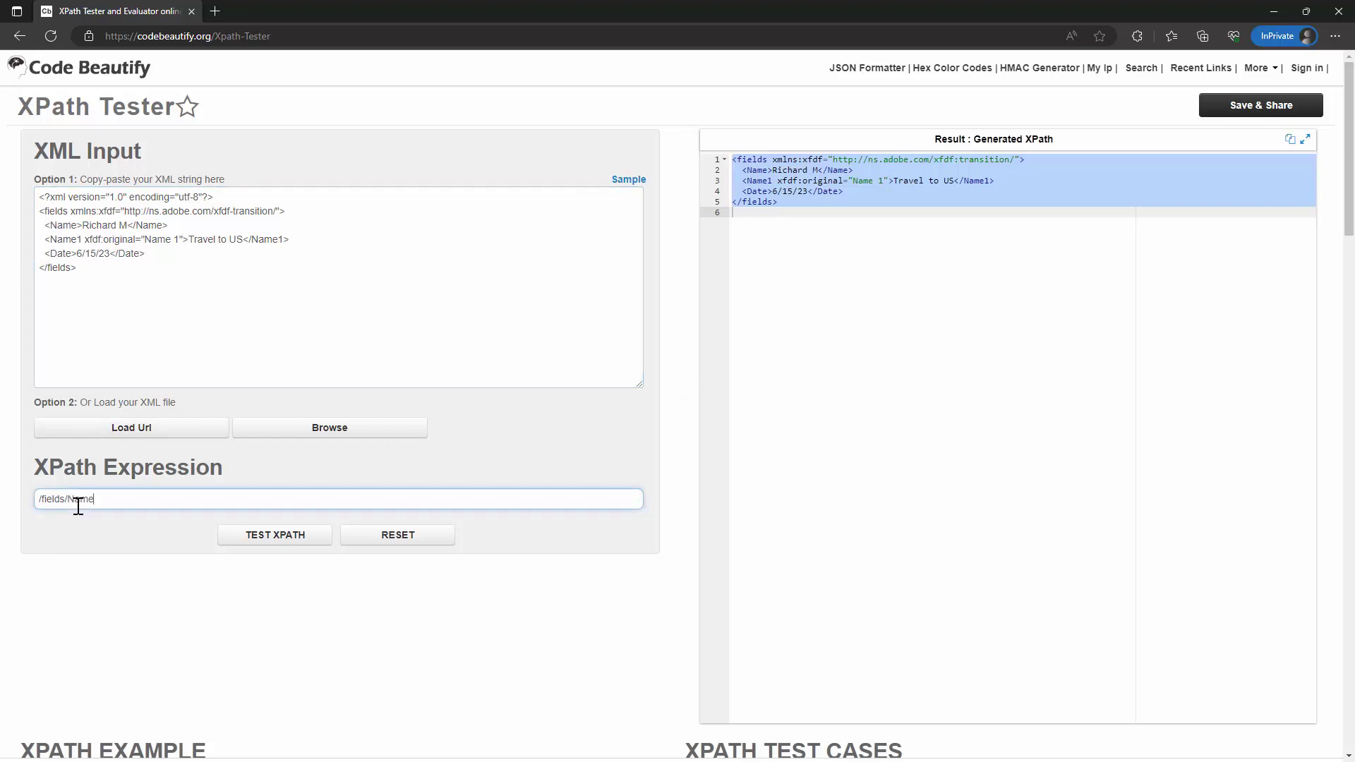
{"action": "left_click", "coordinate": [253, 545]}
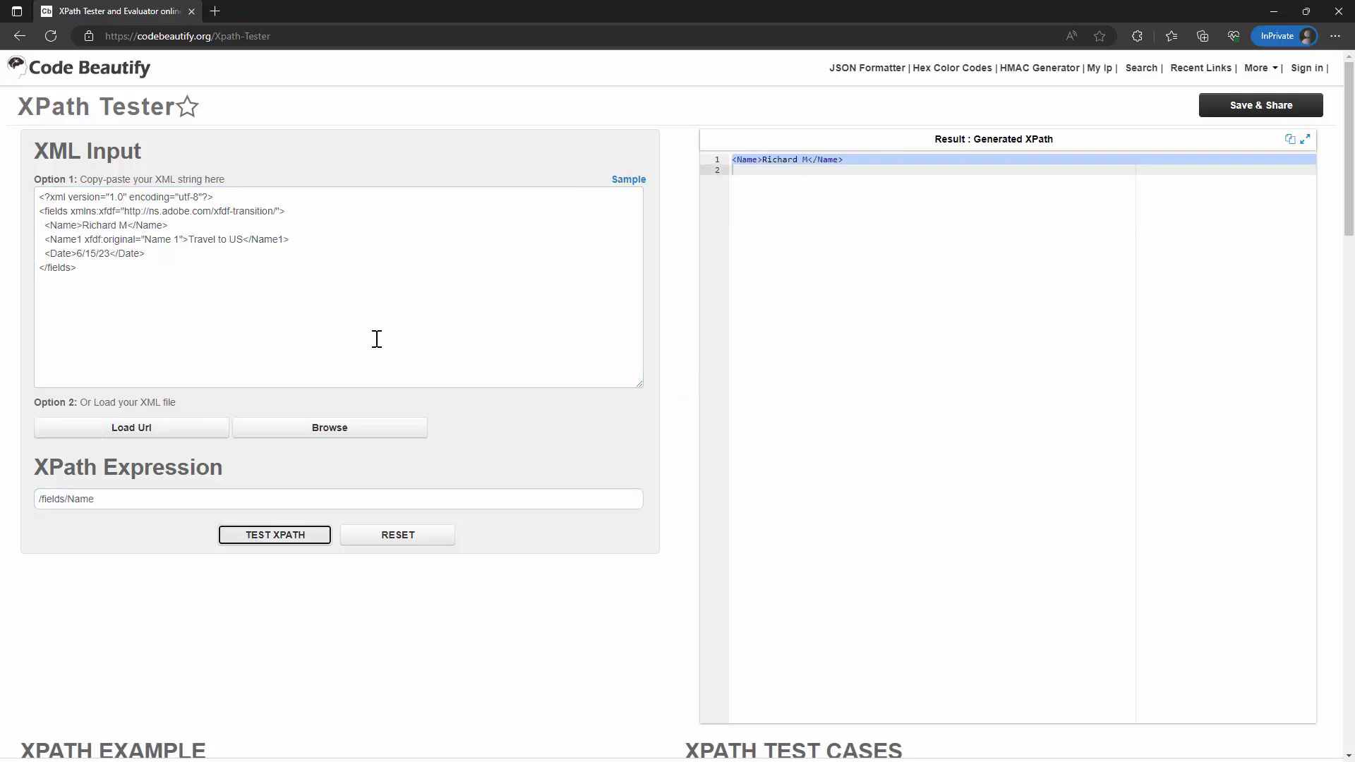
{"action": "left_click", "coordinate": [103, 500]}
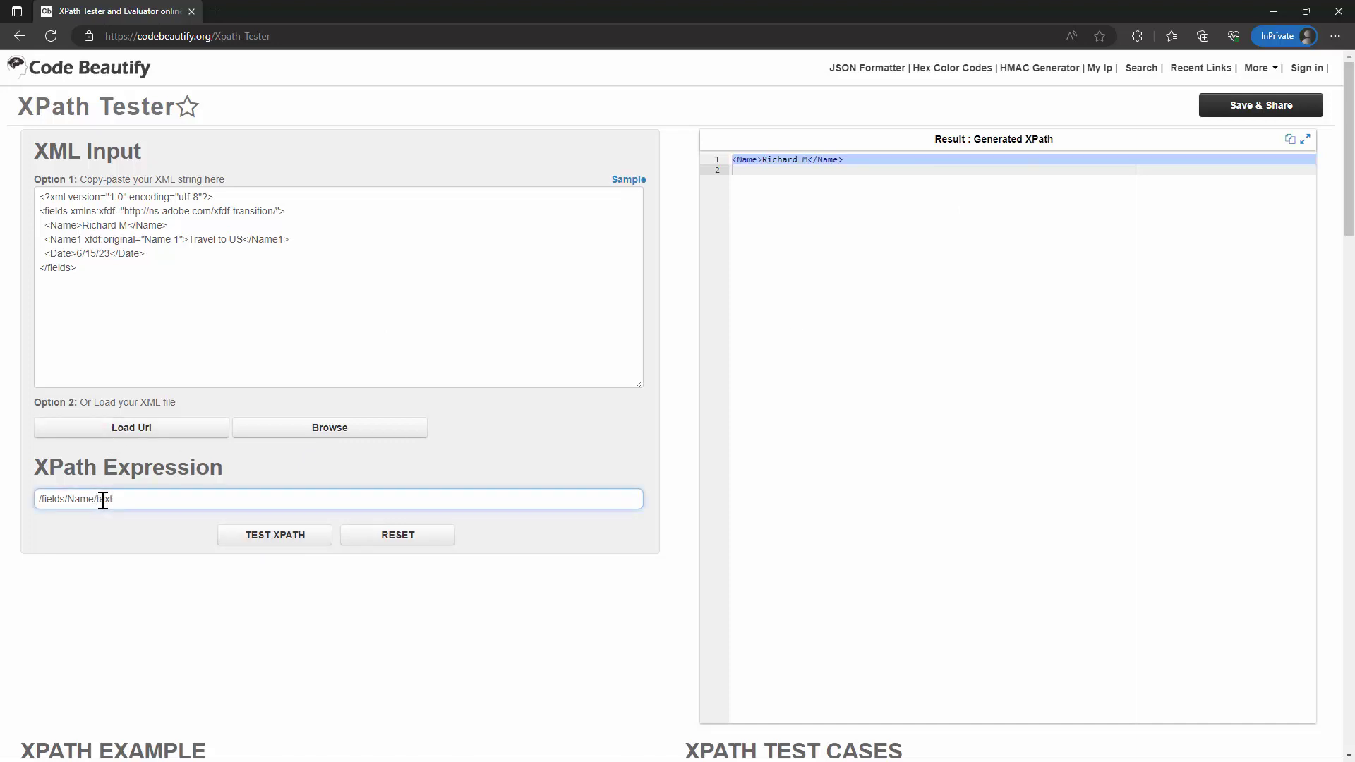
{"action": "left_click", "coordinate": [292, 540]}
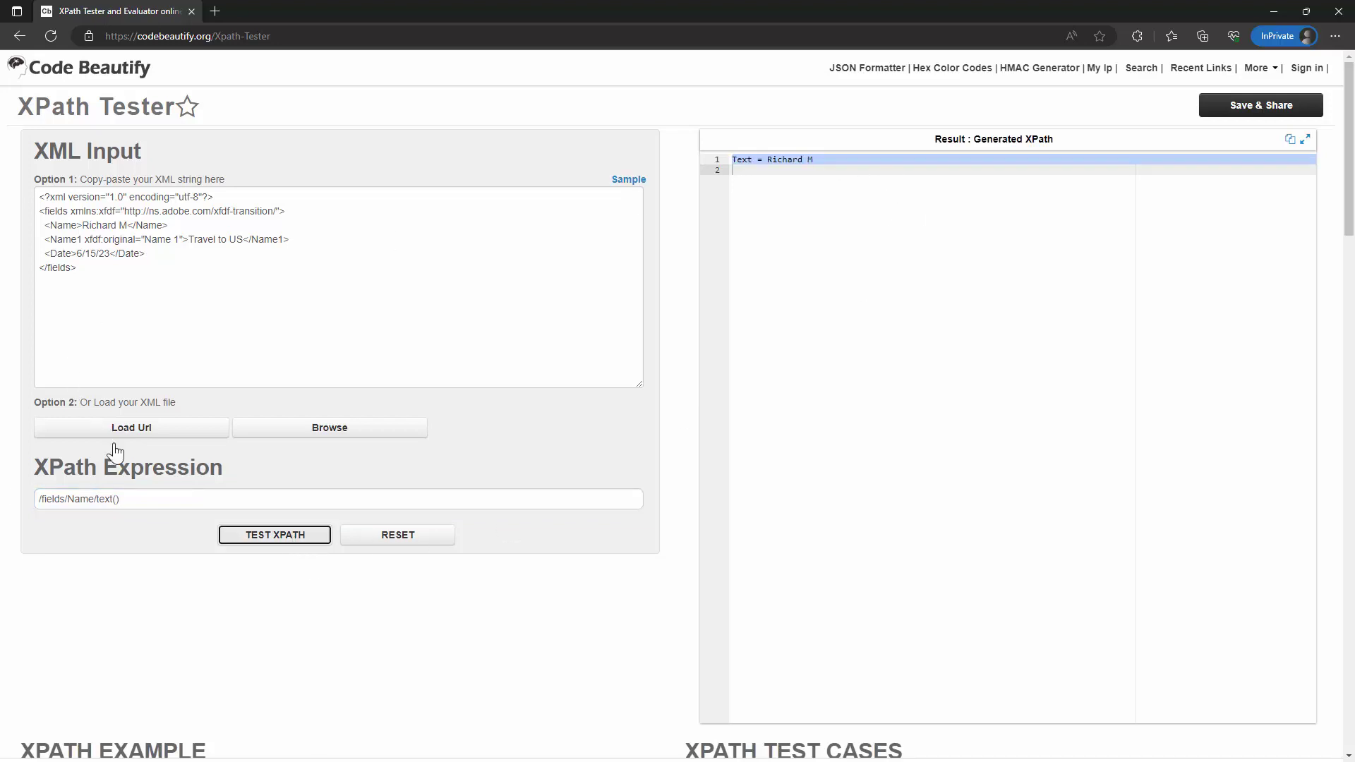
{"action": "left_click_drag", "start_coordinate": [131, 498], "coordinate": [26, 493]}
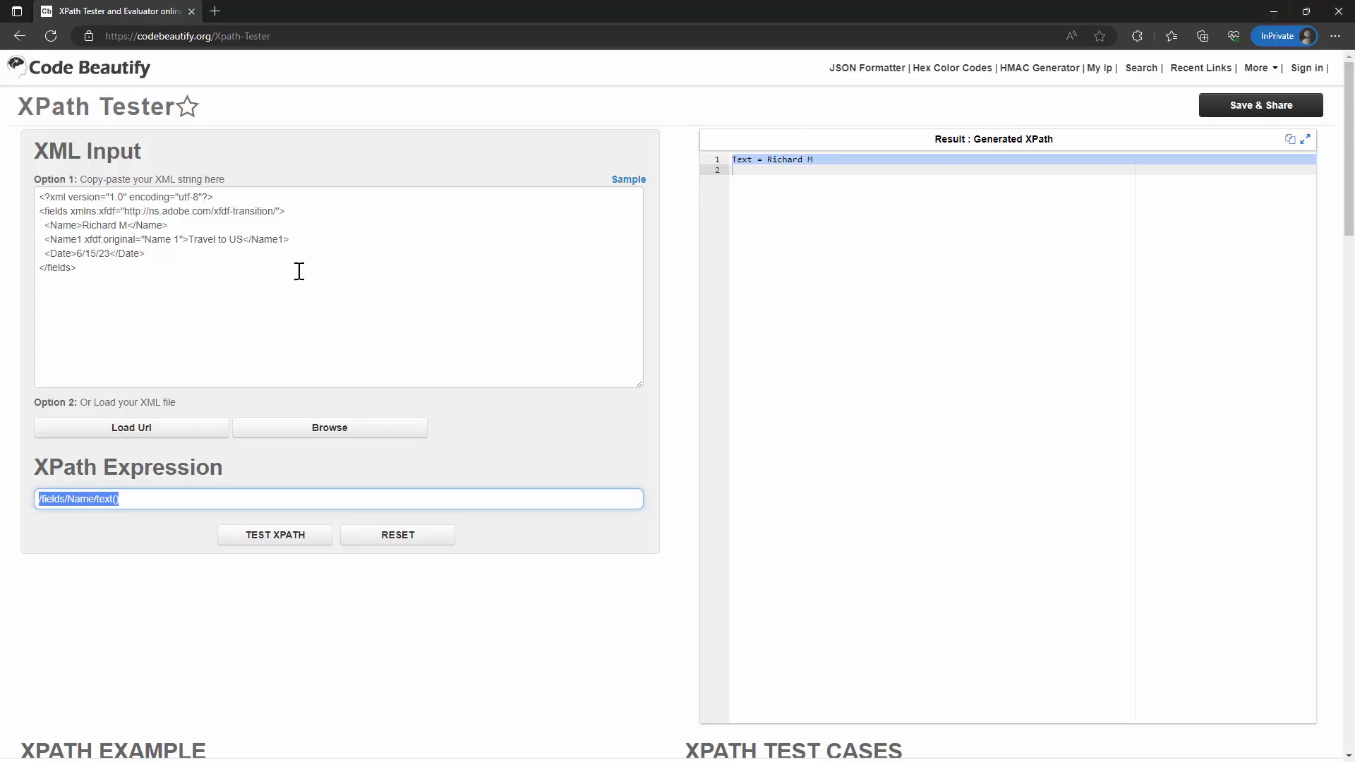
{"action": "left_click", "coordinate": [132, 497]}
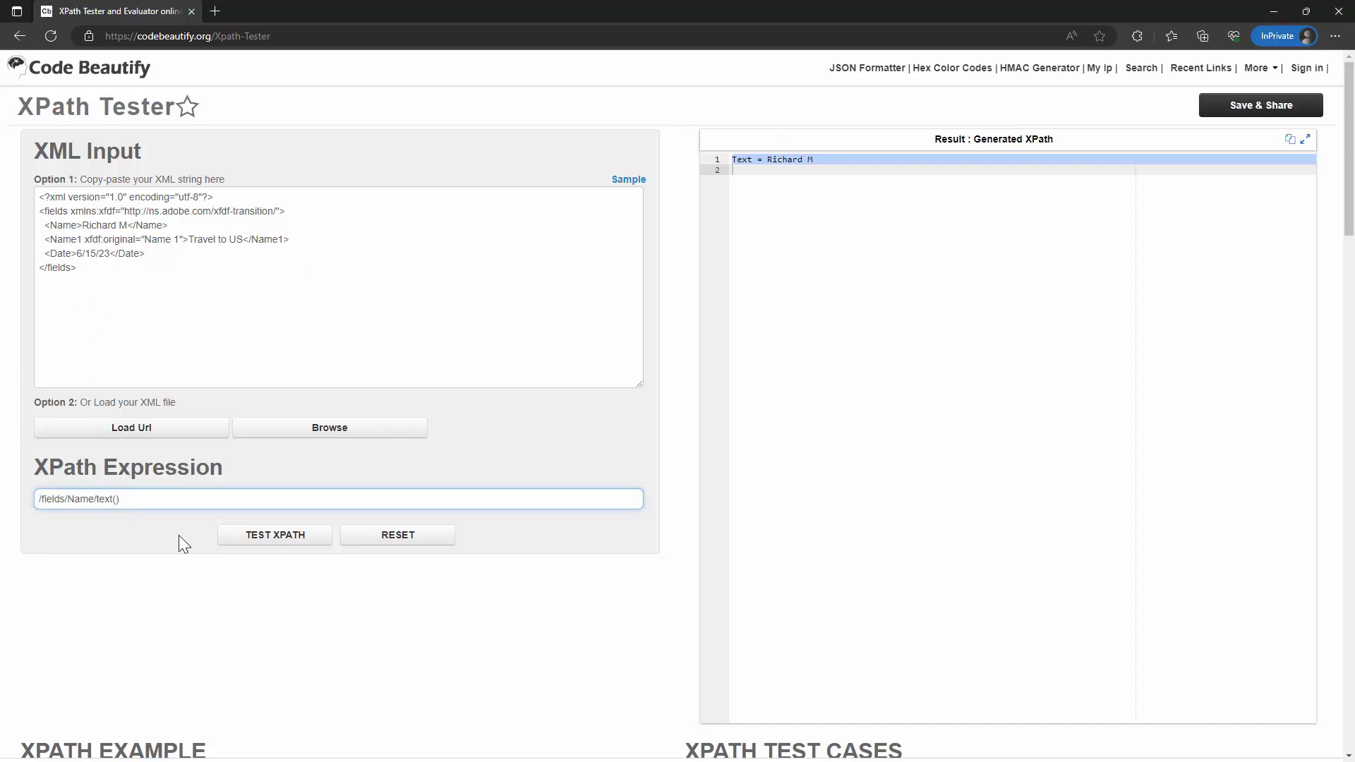
- Test /fields/Name1/text() and /fields/Date/text(), which returns 6/15/23, then minimize the tester
{"action": "type", "text": "1"}
{"action": "double_click", "coordinate": [82, 499]}
{"action": "type", "text": "Date"}
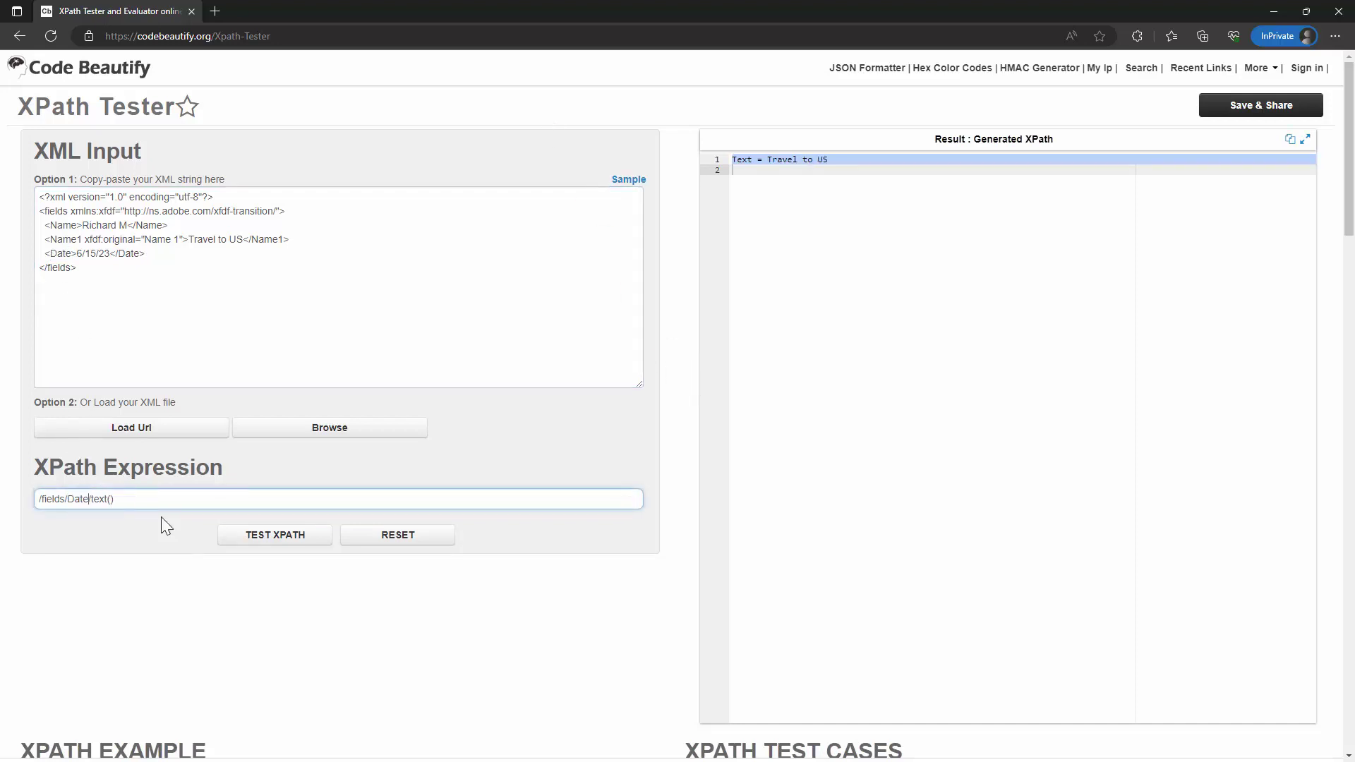
{"action": "left_click", "coordinate": [247, 543]}
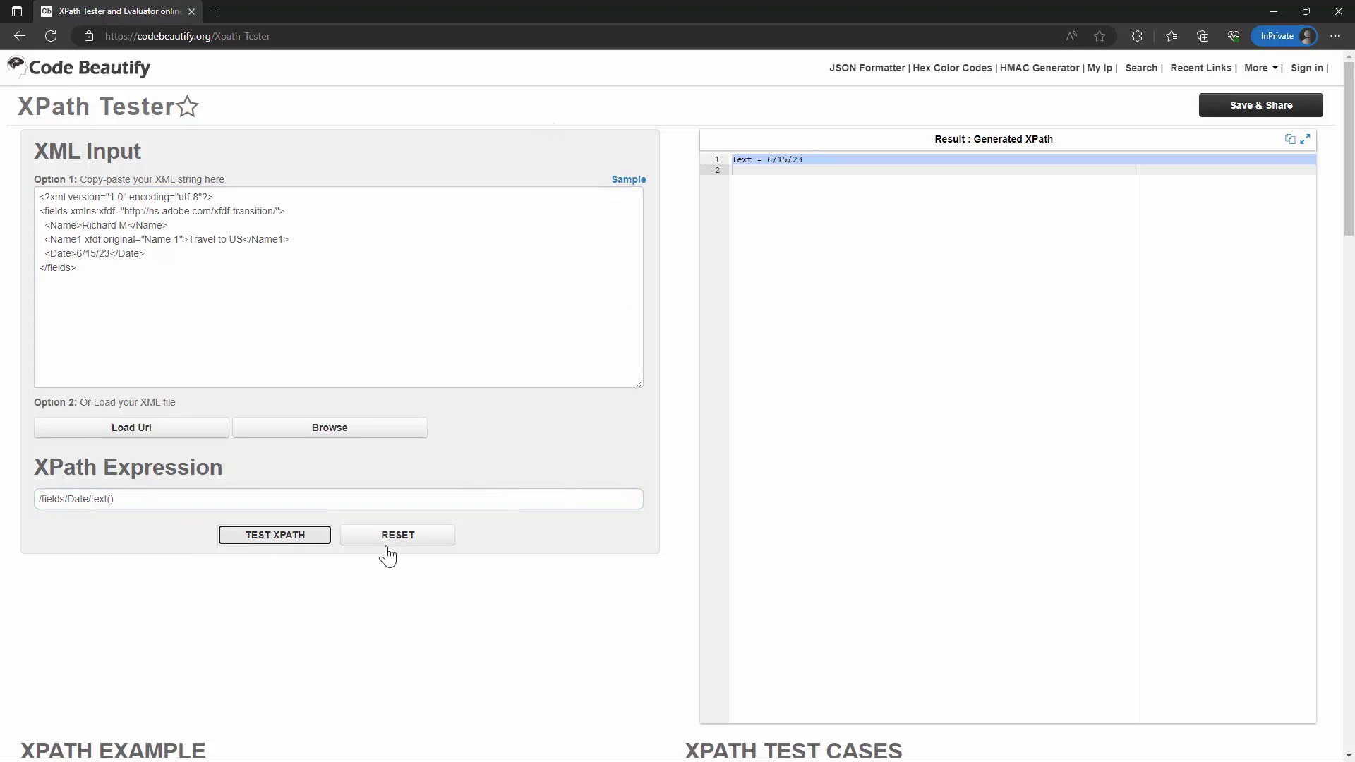
{"action": "triple_click", "coordinate": [157, 491]}
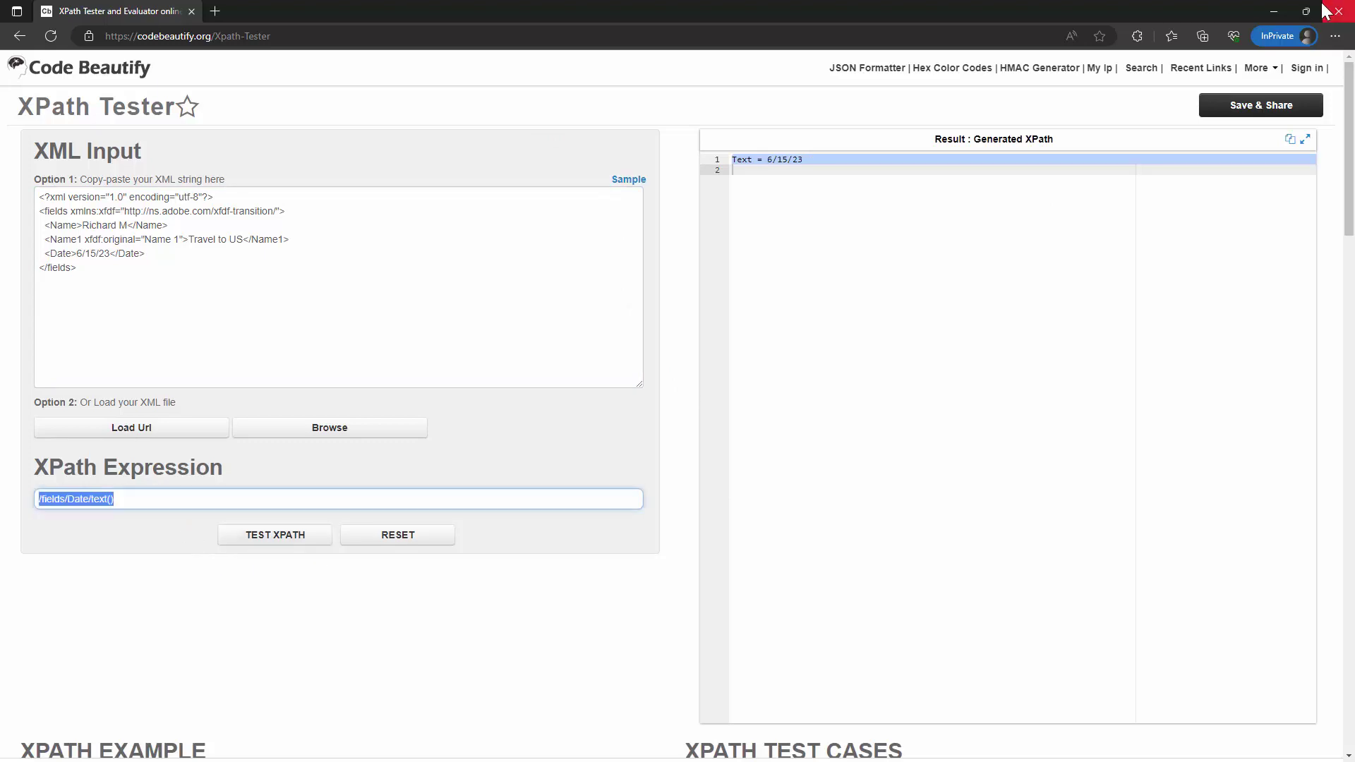
{"action": "left_click", "coordinate": [1273, 12]}
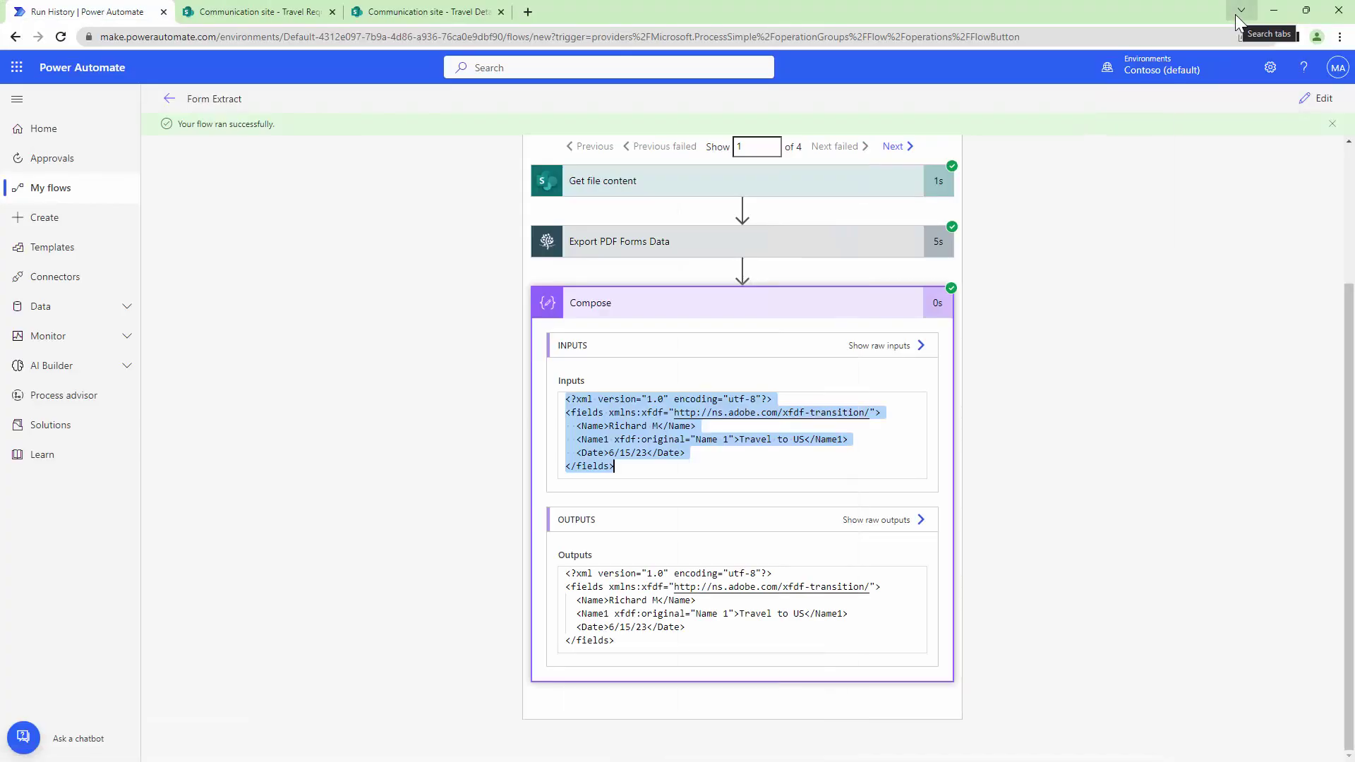
- In edit mode, add a SharePoint Create item action after the Compose step
{"action": "left_click", "coordinate": [1318, 98]}
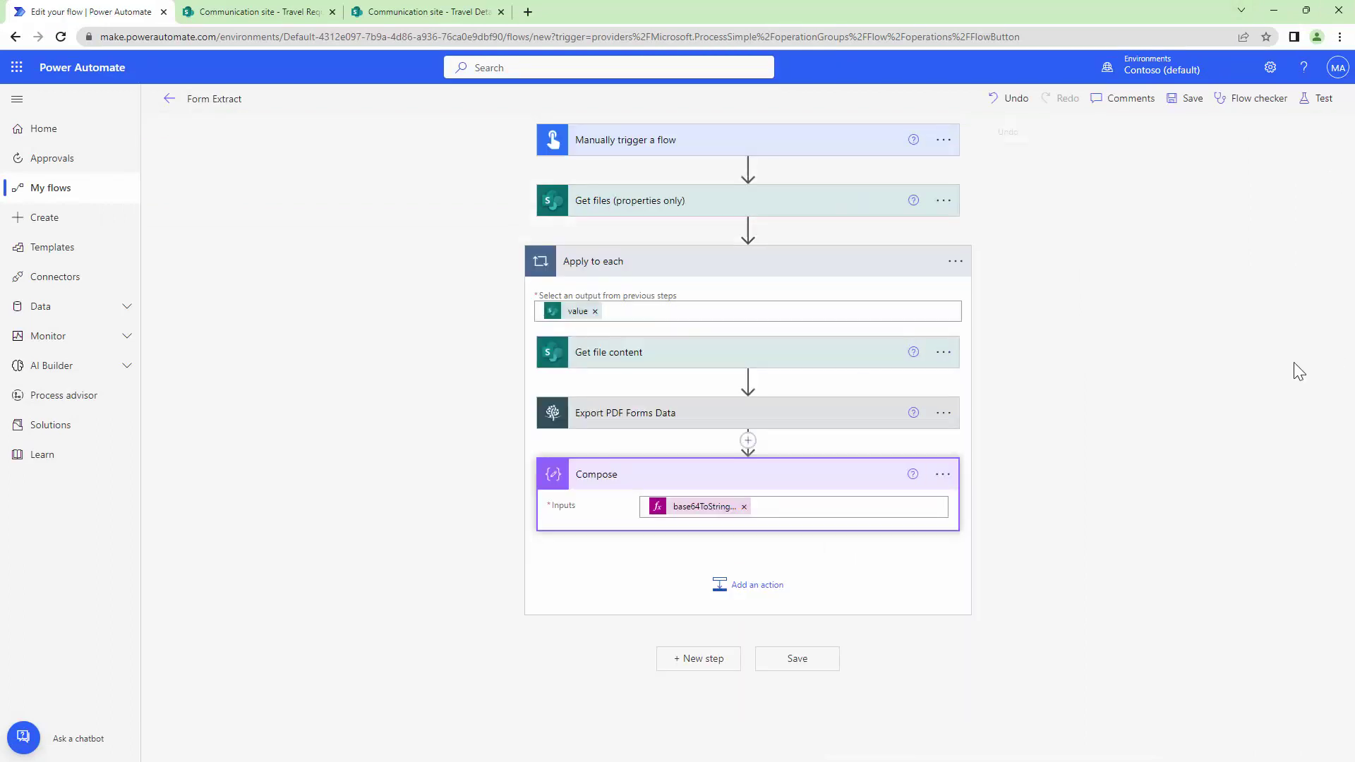
{"action": "left_click", "coordinate": [752, 584]}
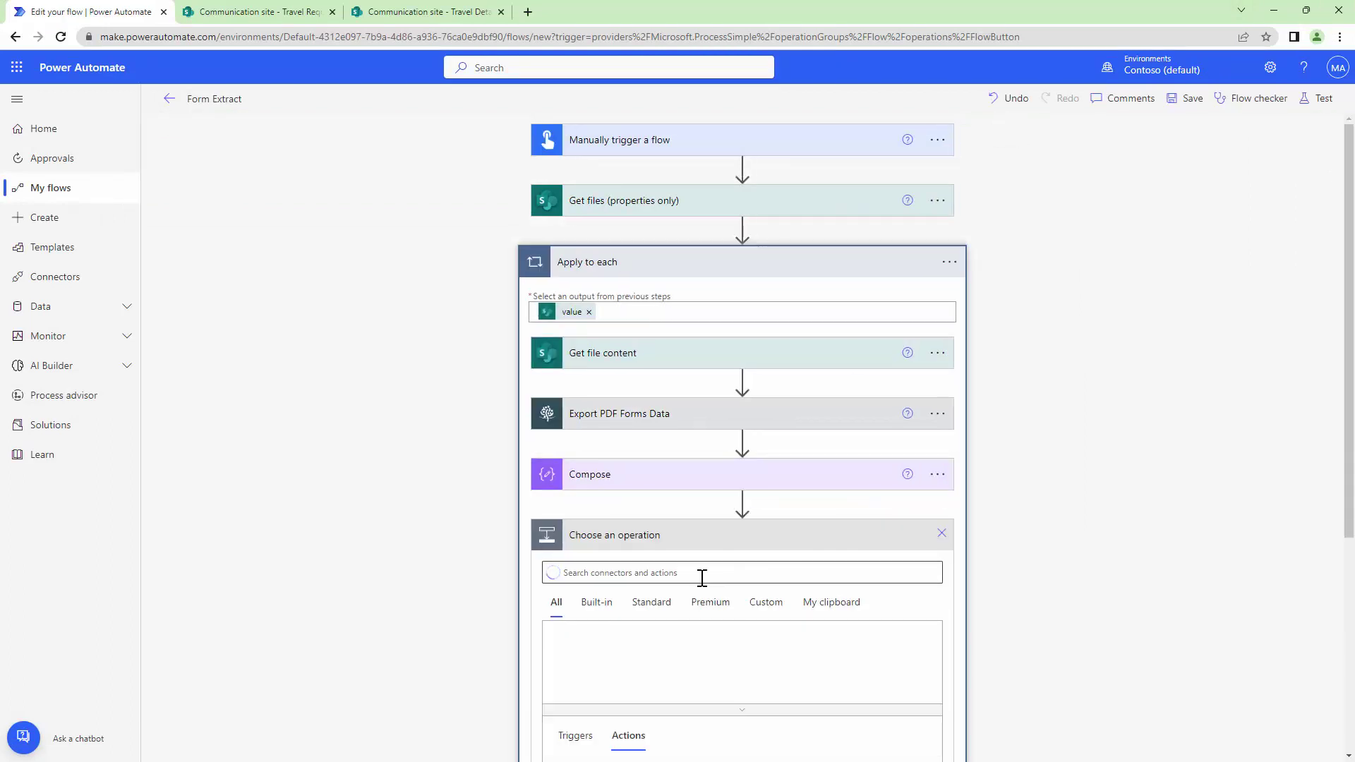
{"action": "type", "text": "SharePoint"}
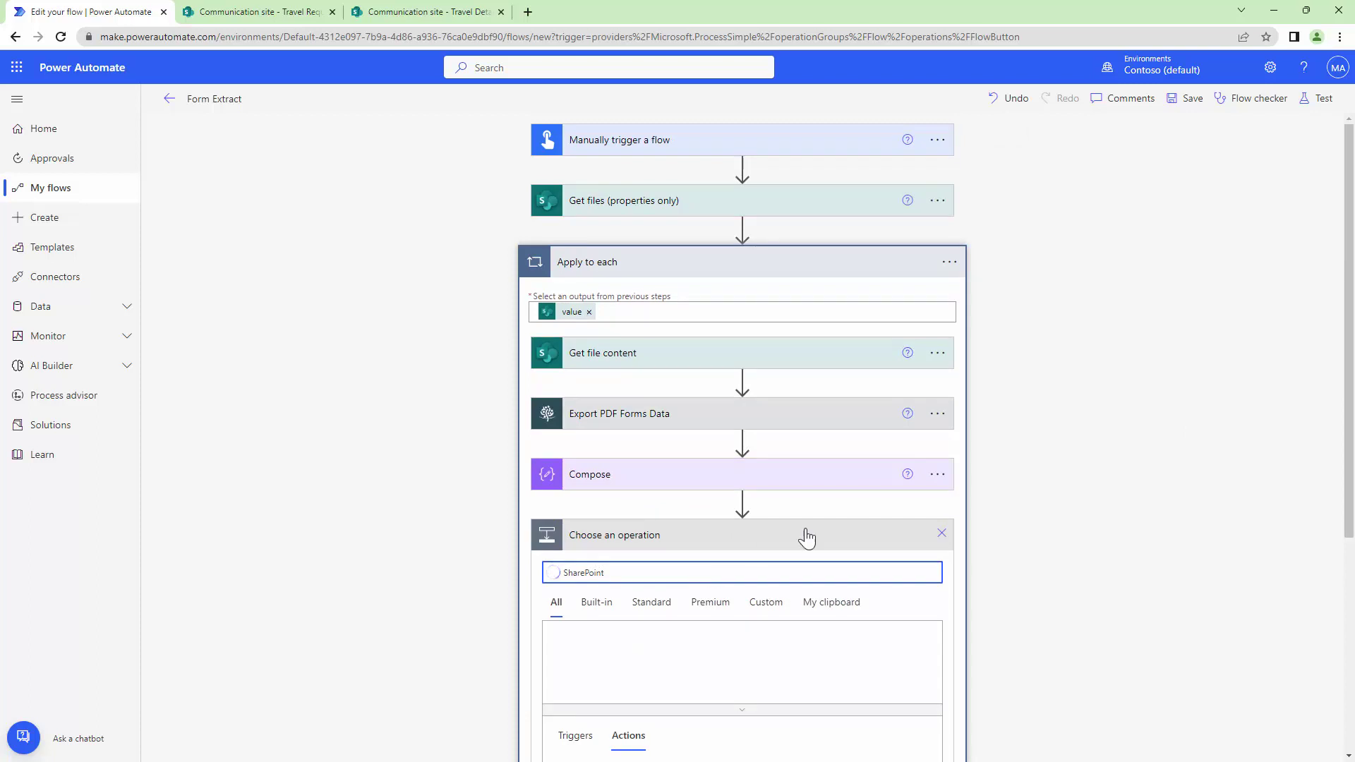
{"action": "scroll", "coordinate": [802, 538], "scroll_direction": "down", "scroll_amount": 3}
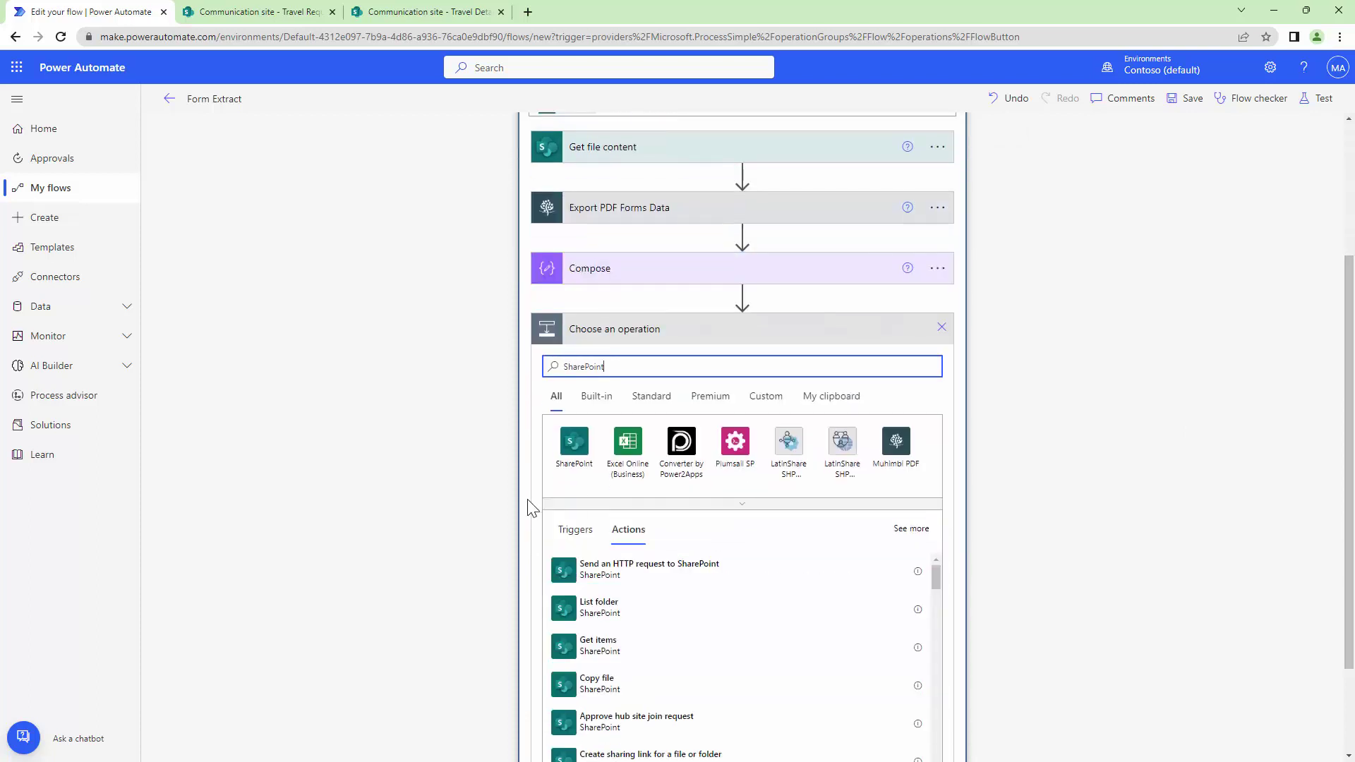
{"action": "left_click", "coordinate": [564, 446]}
{"action": "type", "text": "create"}
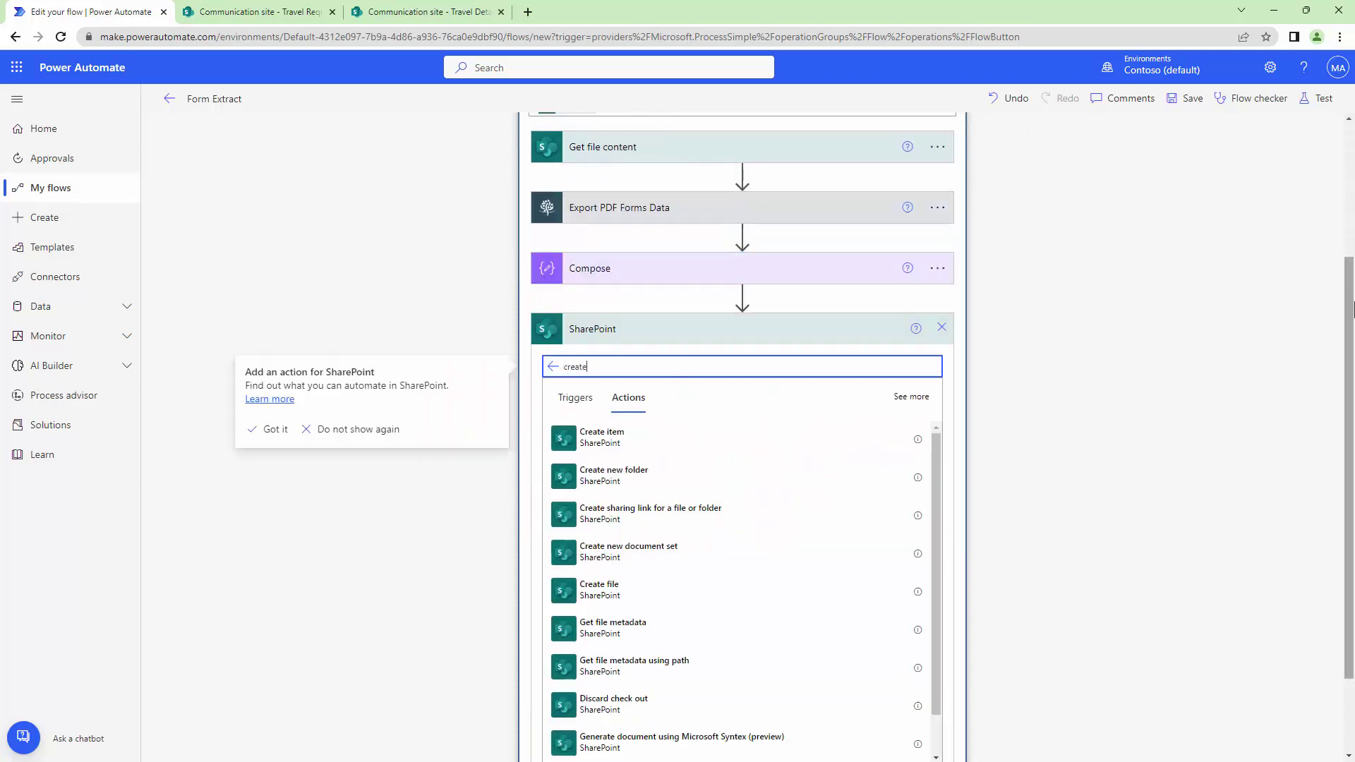
{"action": "scroll", "coordinate": [1351, 335], "scroll_direction": "down", "scroll_amount": 1}
{"action": "left_click", "coordinate": [839, 400]}
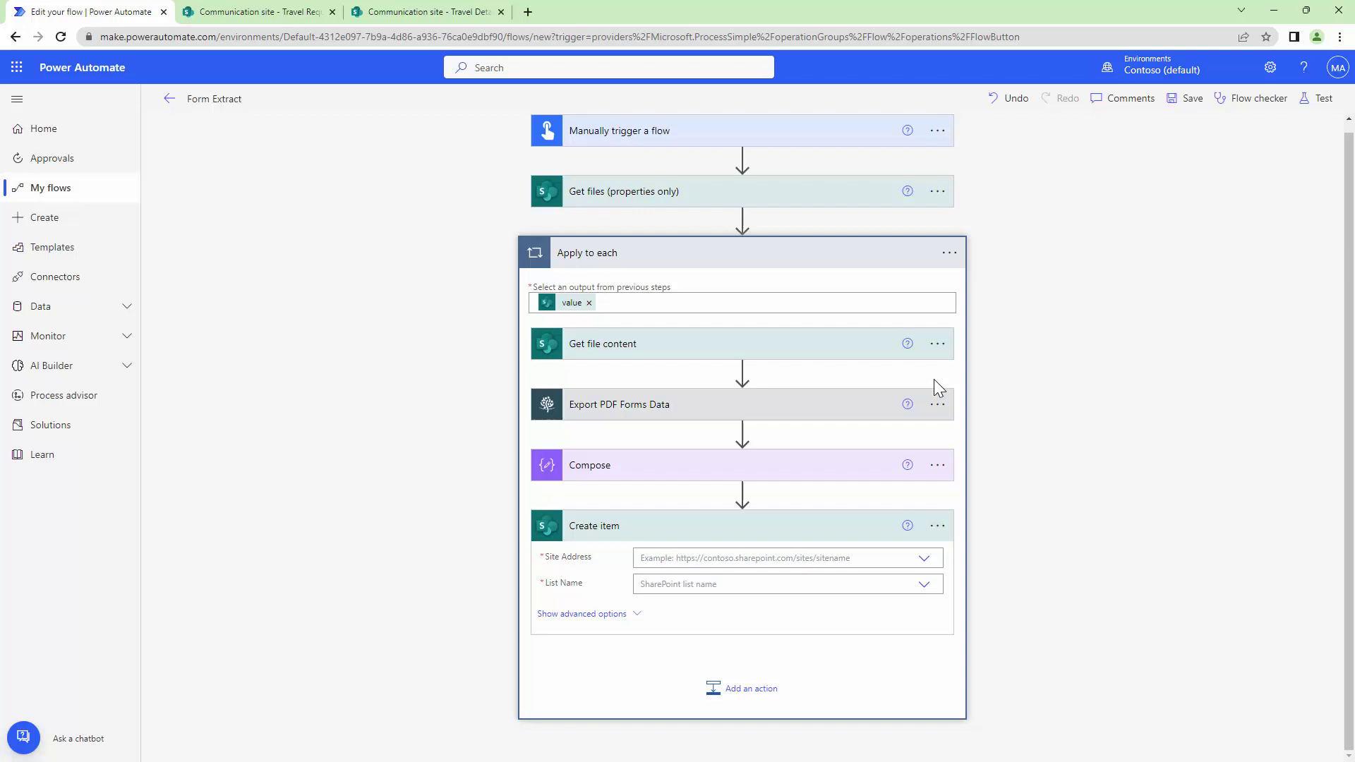
- Set Create item's Site Address to Communication site and List Name to Travel Details
{"action": "left_click", "coordinate": [920, 535]}
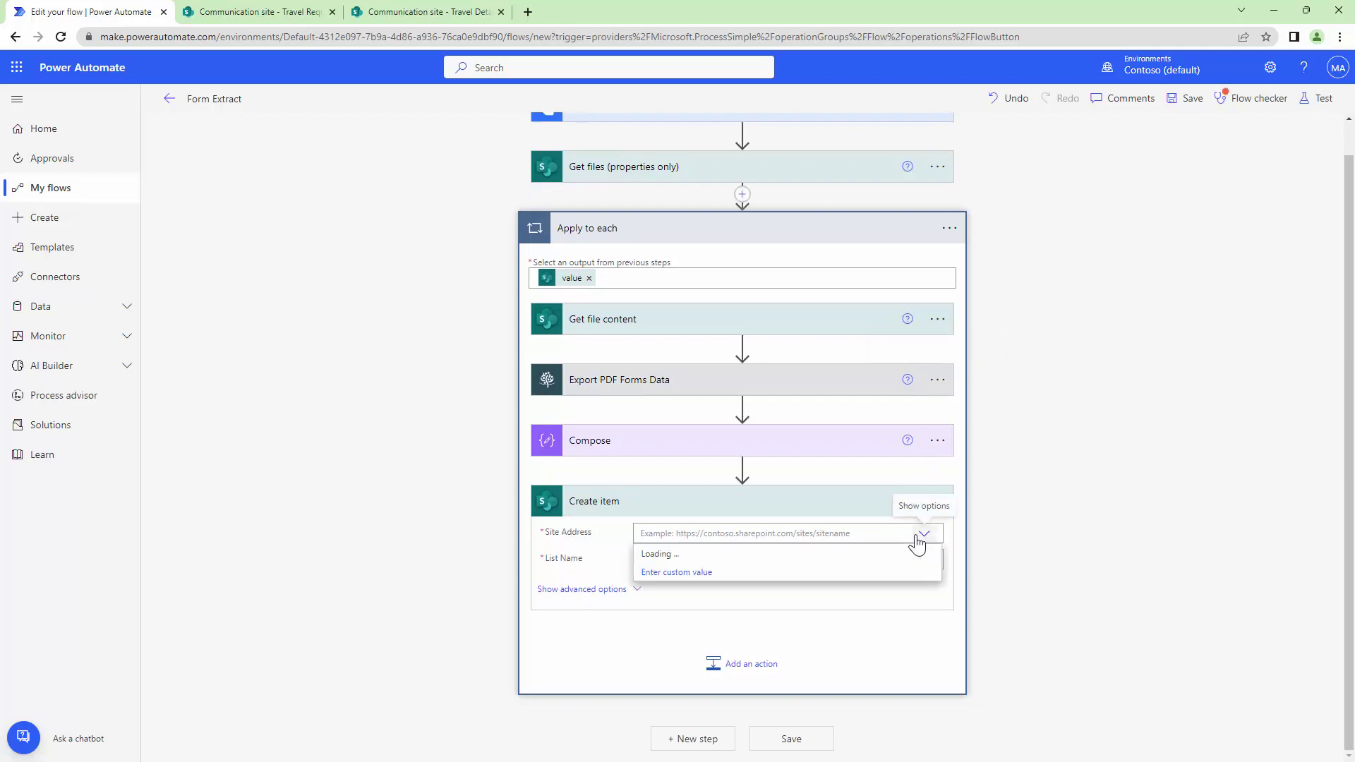
{"action": "left_click", "coordinate": [918, 573]}
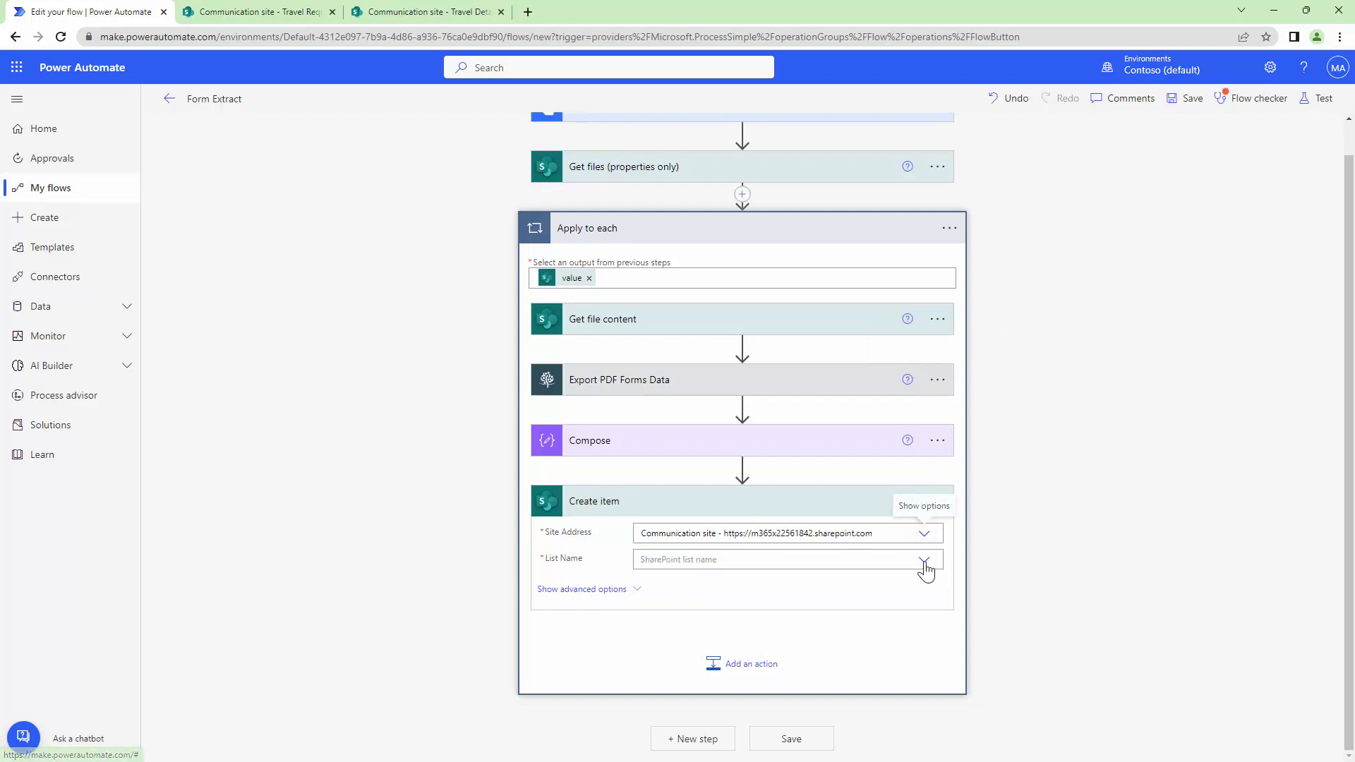
{"action": "left_click", "coordinate": [920, 569]}
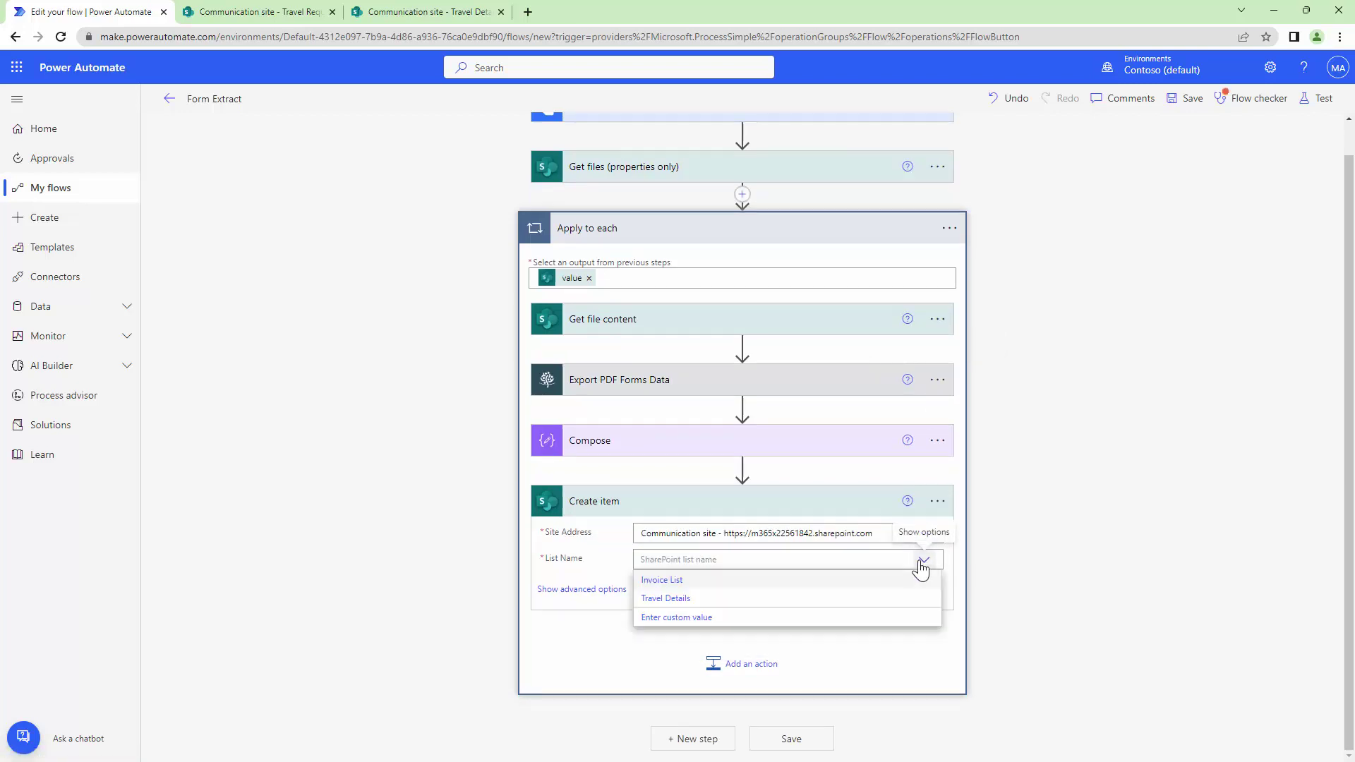
{"action": "left_click", "coordinate": [753, 602]}
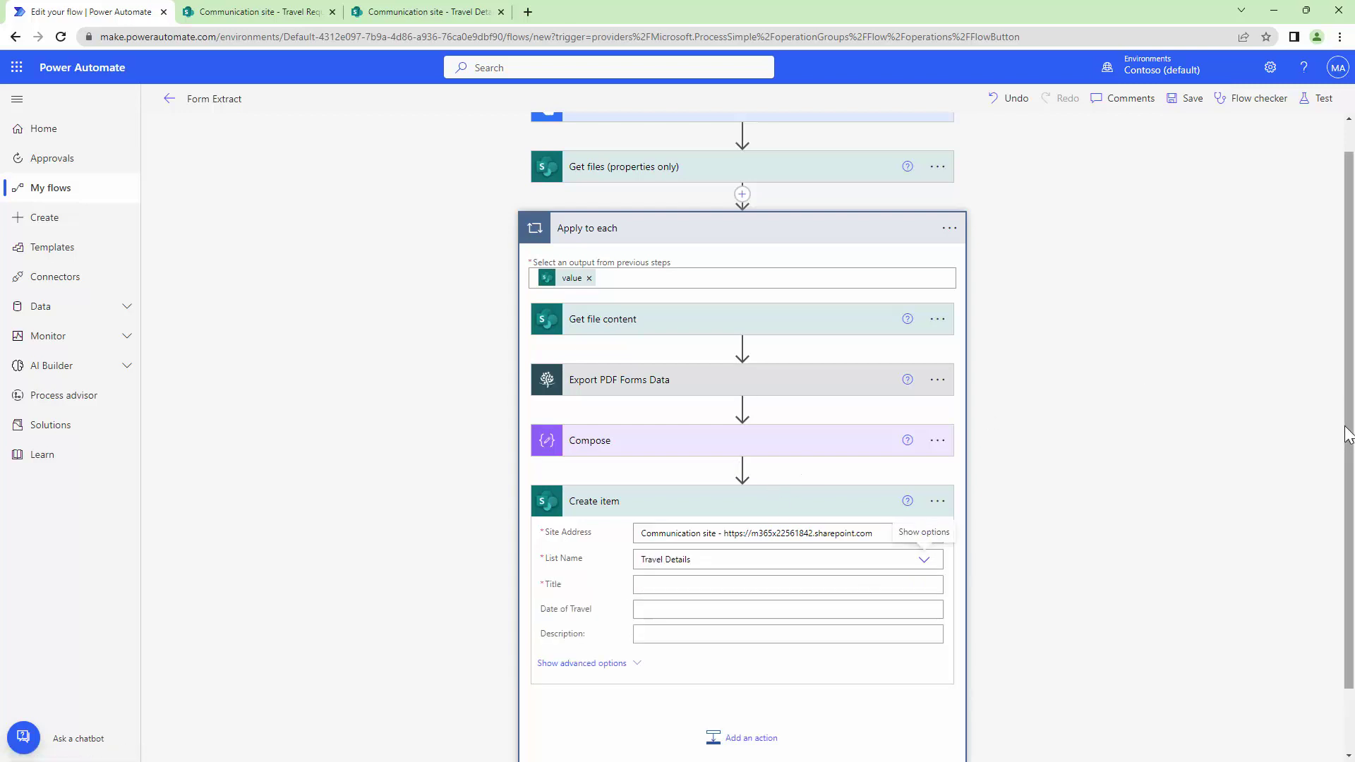
{"action": "scroll", "coordinate": [1348, 432], "scroll_direction": "down", "scroll_amount": 1}
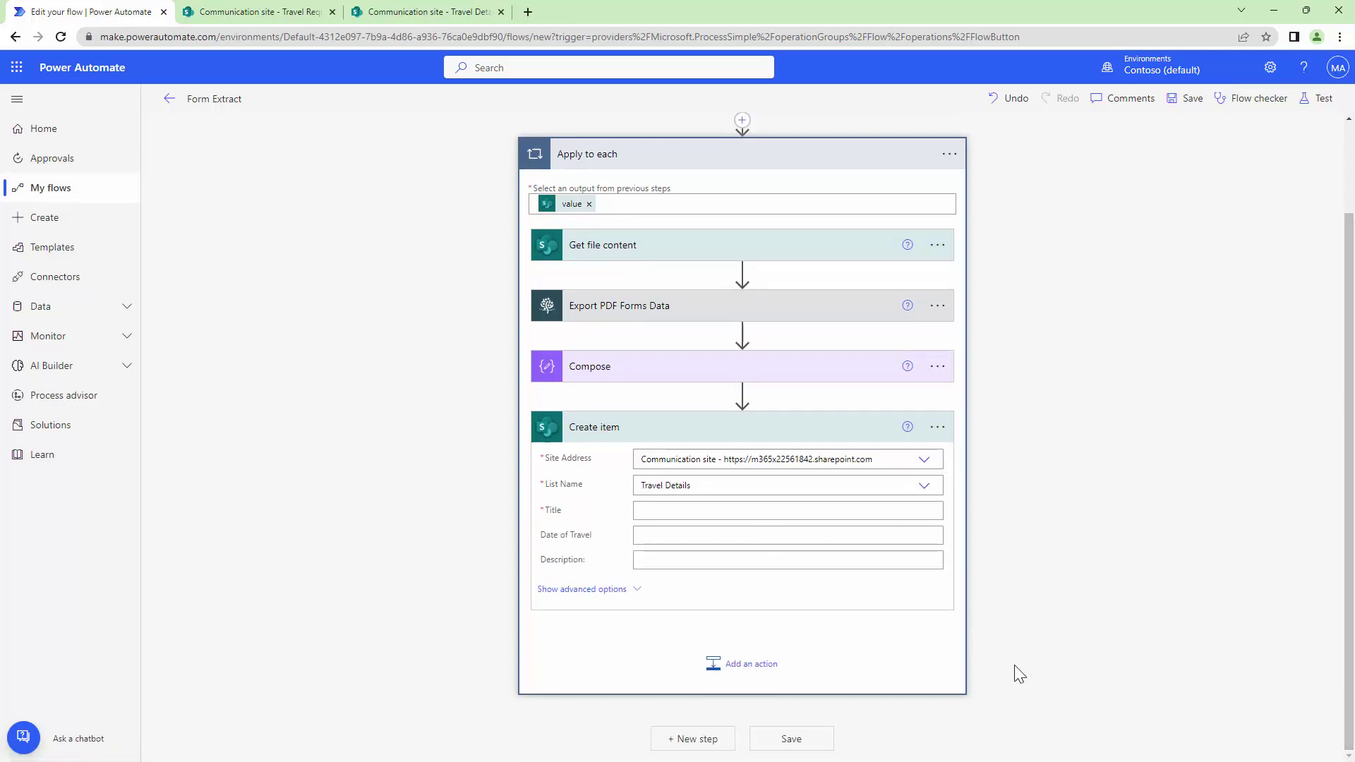
- Start writing an expression for the Create item Title field
{"action": "left_click", "coordinate": [812, 514]}
{"action": "scroll", "coordinate": [1152, 311], "scroll_direction": "down", "scroll_amount": 2}
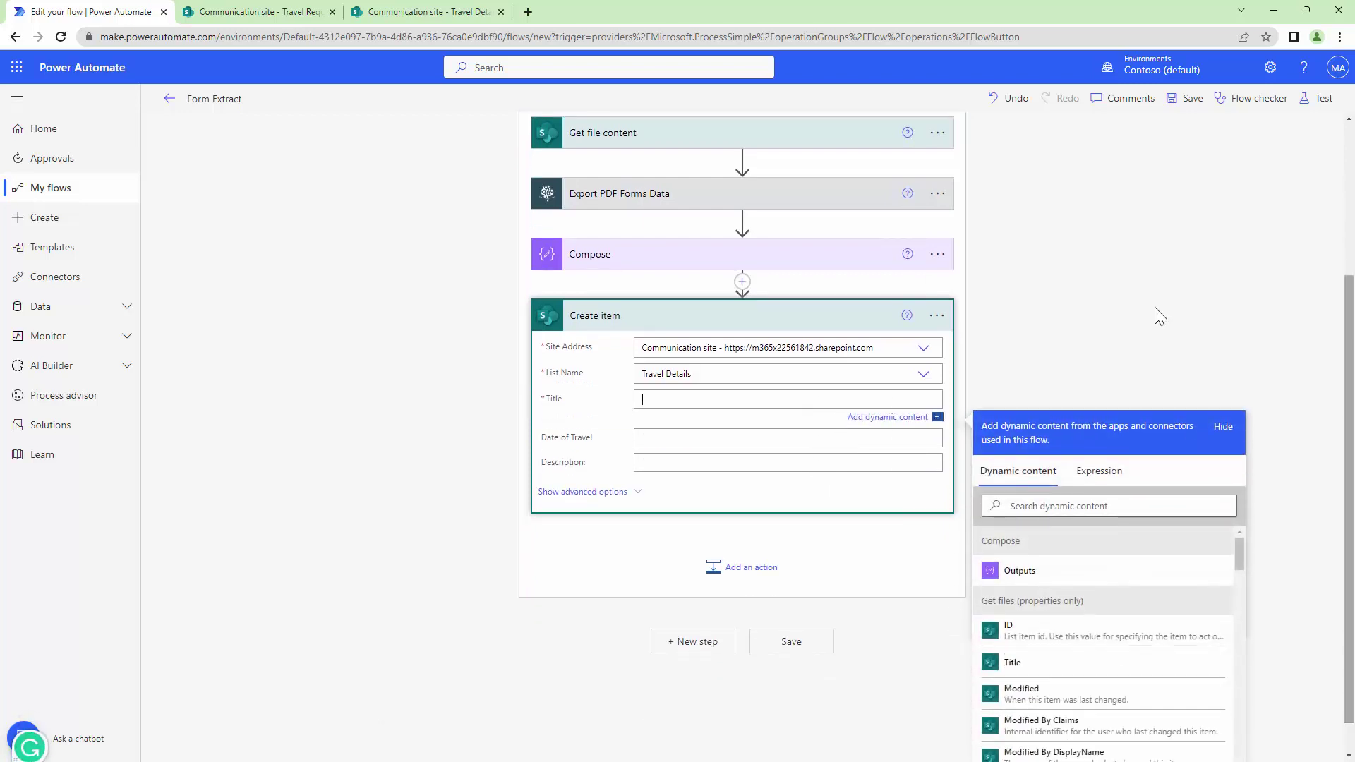
{"action": "left_click", "coordinate": [1118, 485]}
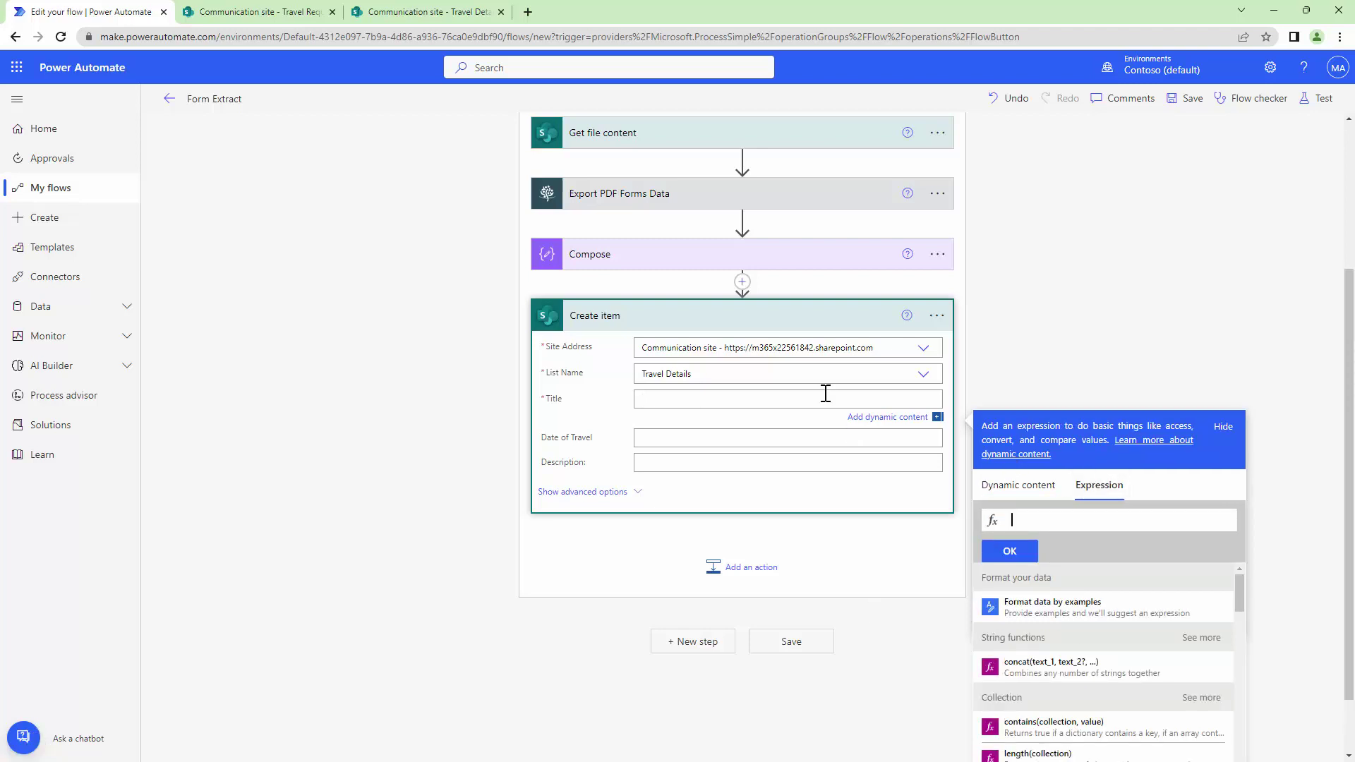
{"action": "left_click", "coordinate": [665, 419]}
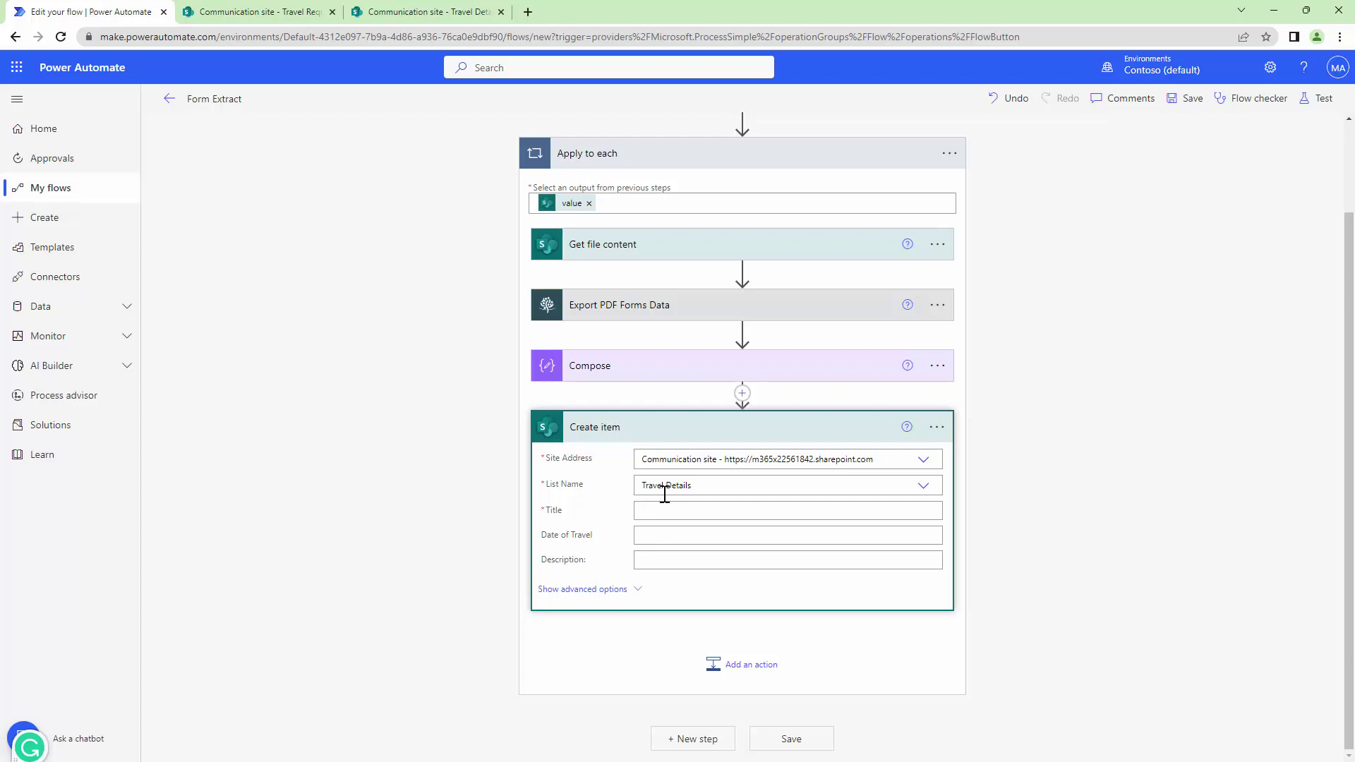
{"action": "left_click", "coordinate": [649, 540]}
{"action": "left_click", "coordinate": [648, 509]}
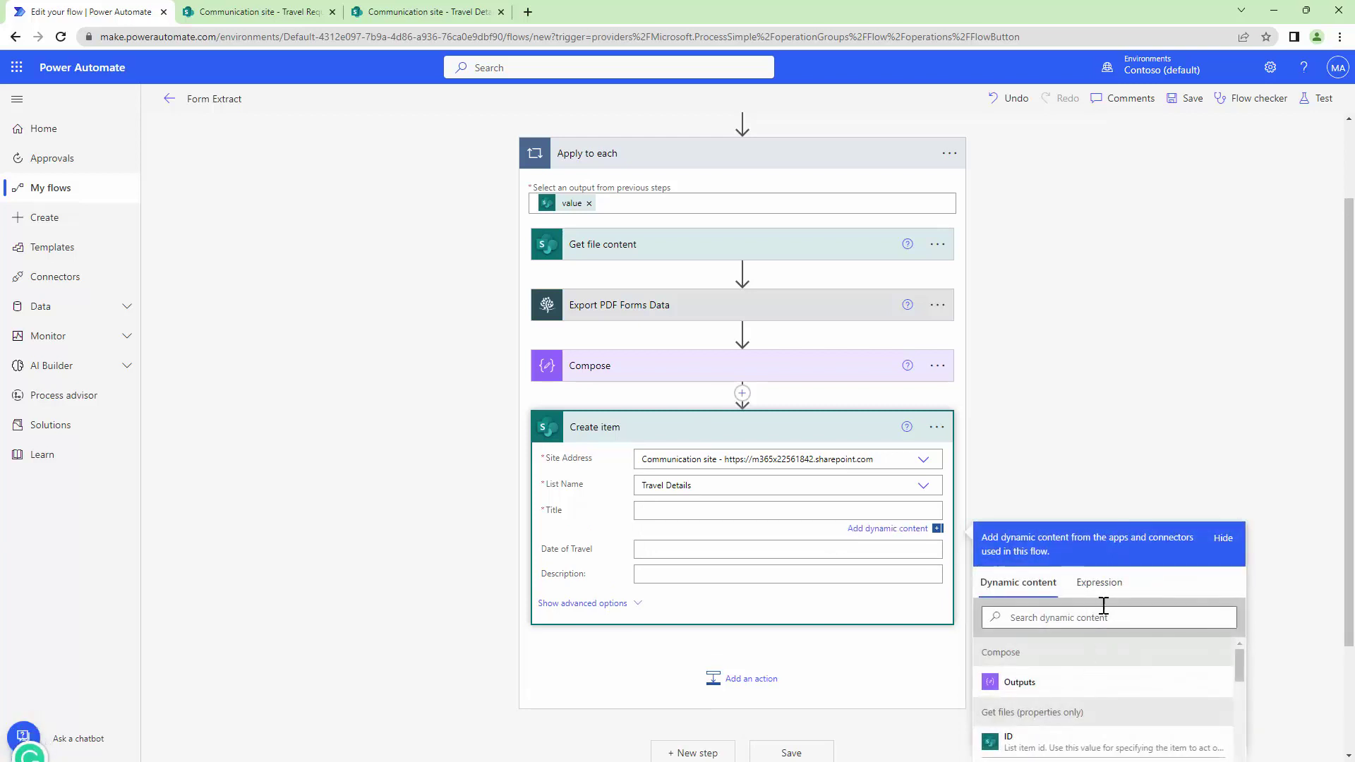
{"action": "left_click", "coordinate": [1097, 588]}
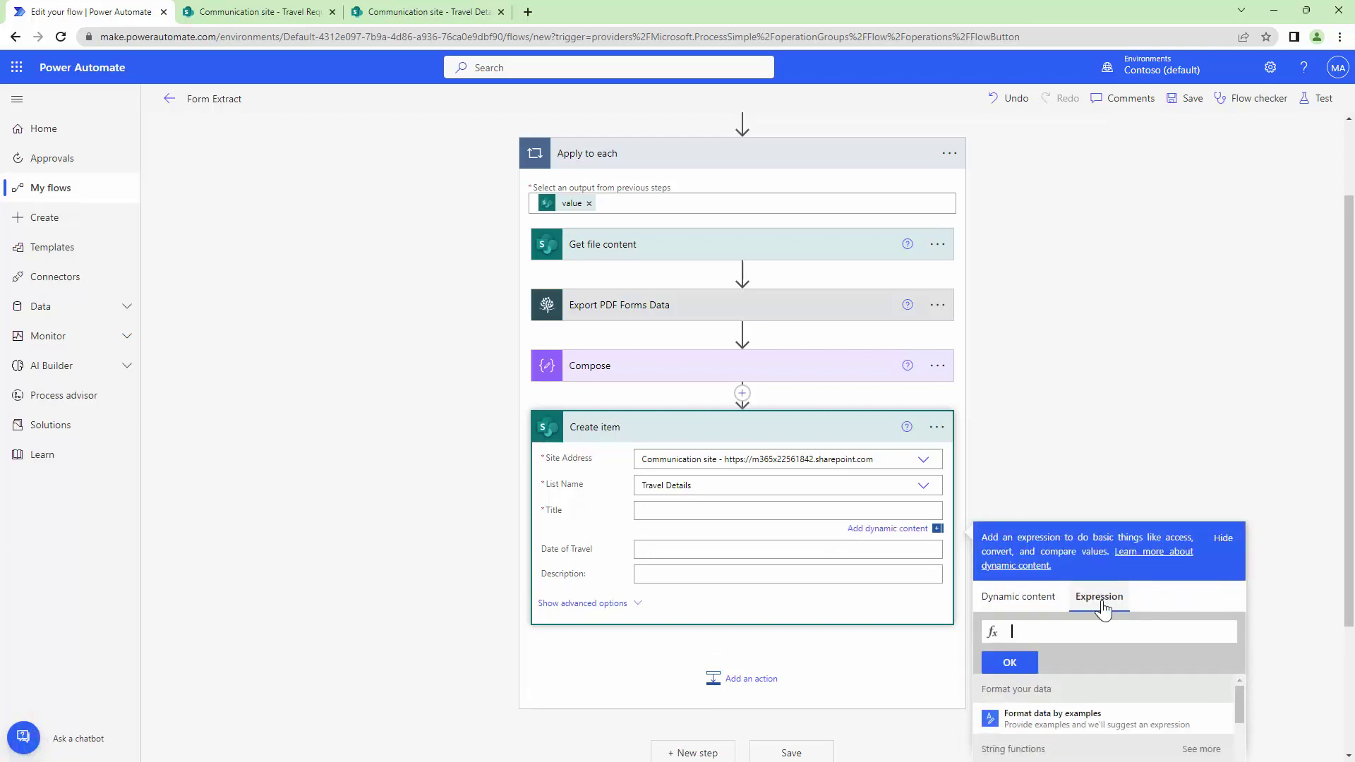
- Build xpath(xml(outputs('Compose')), ...) with the pasted Date field path
{"action": "type", "text": "xml"}
{"action": "key", "text": "Return"}
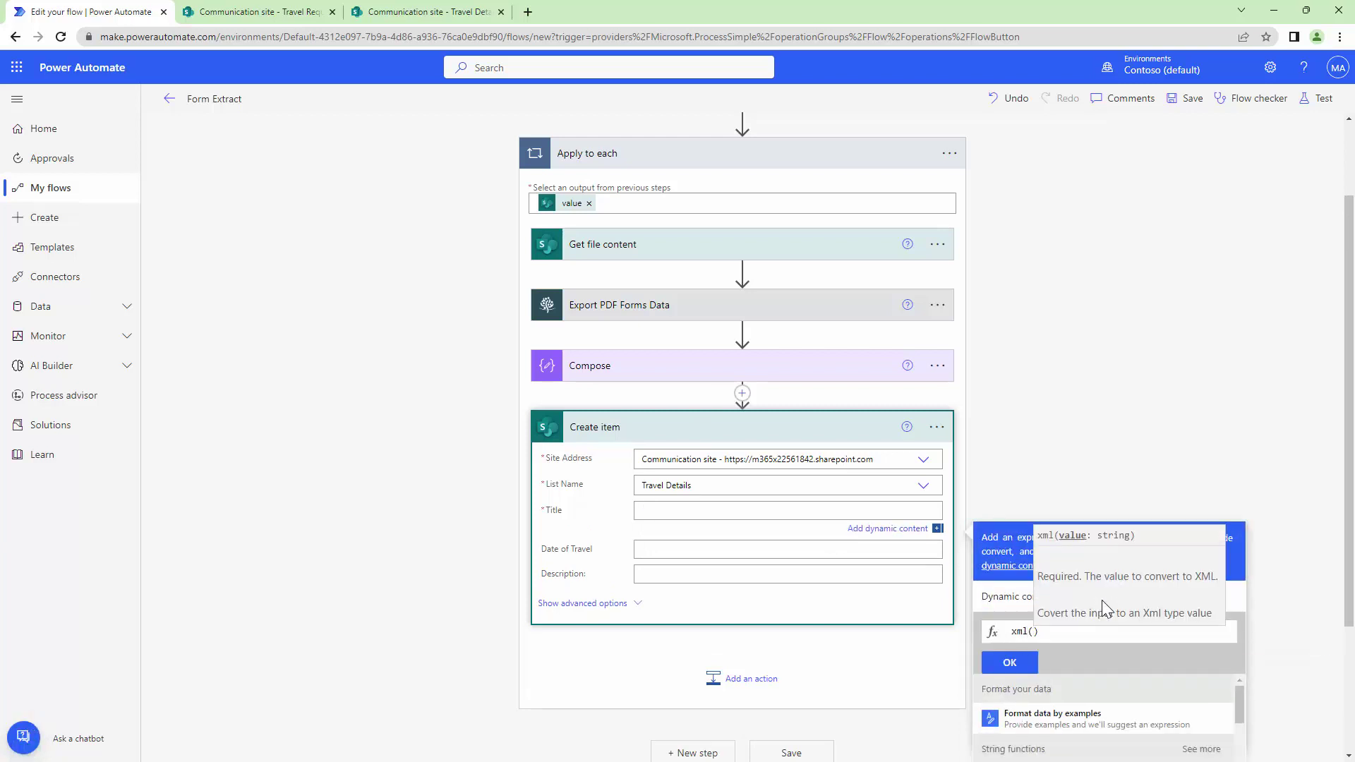
{"action": "left_click", "coordinate": [1009, 596]}
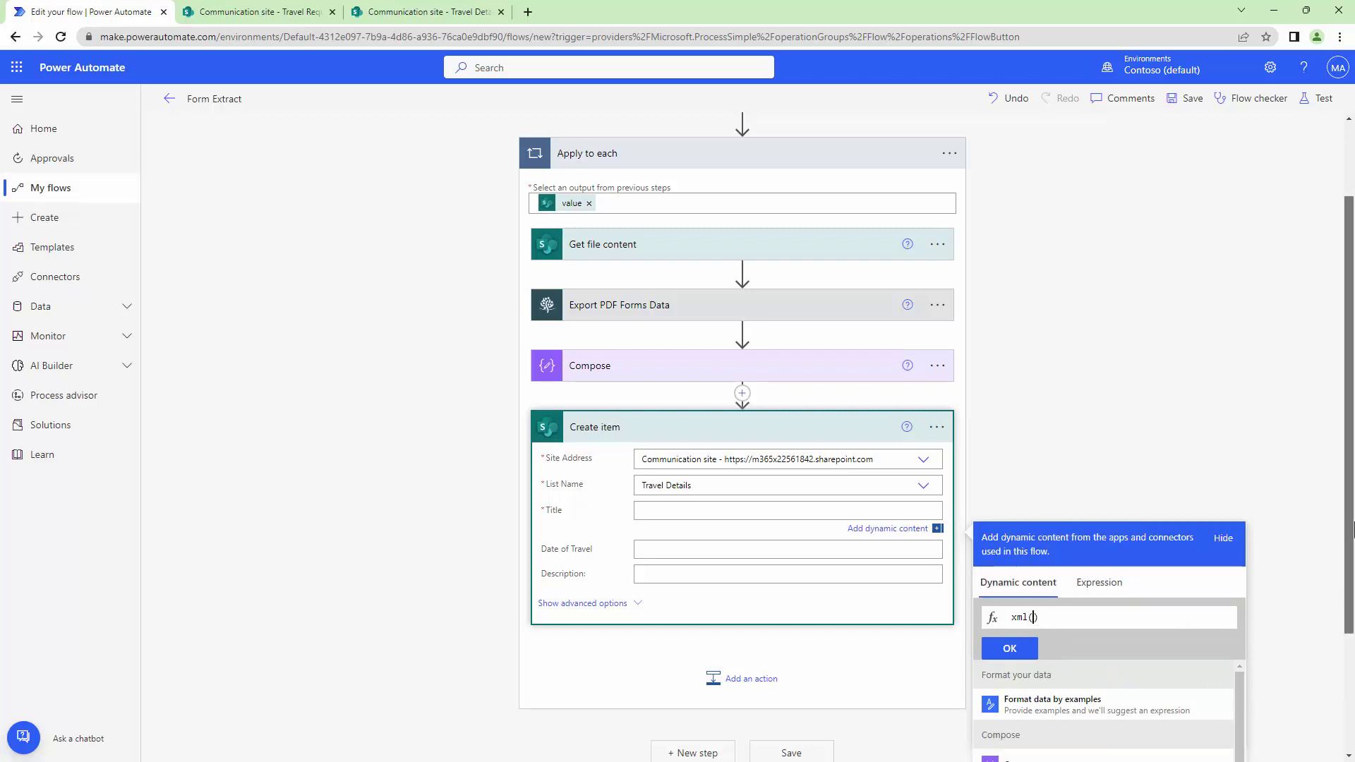
{"action": "scroll", "coordinate": [1143, 691], "scroll_direction": "down", "scroll_amount": 2}
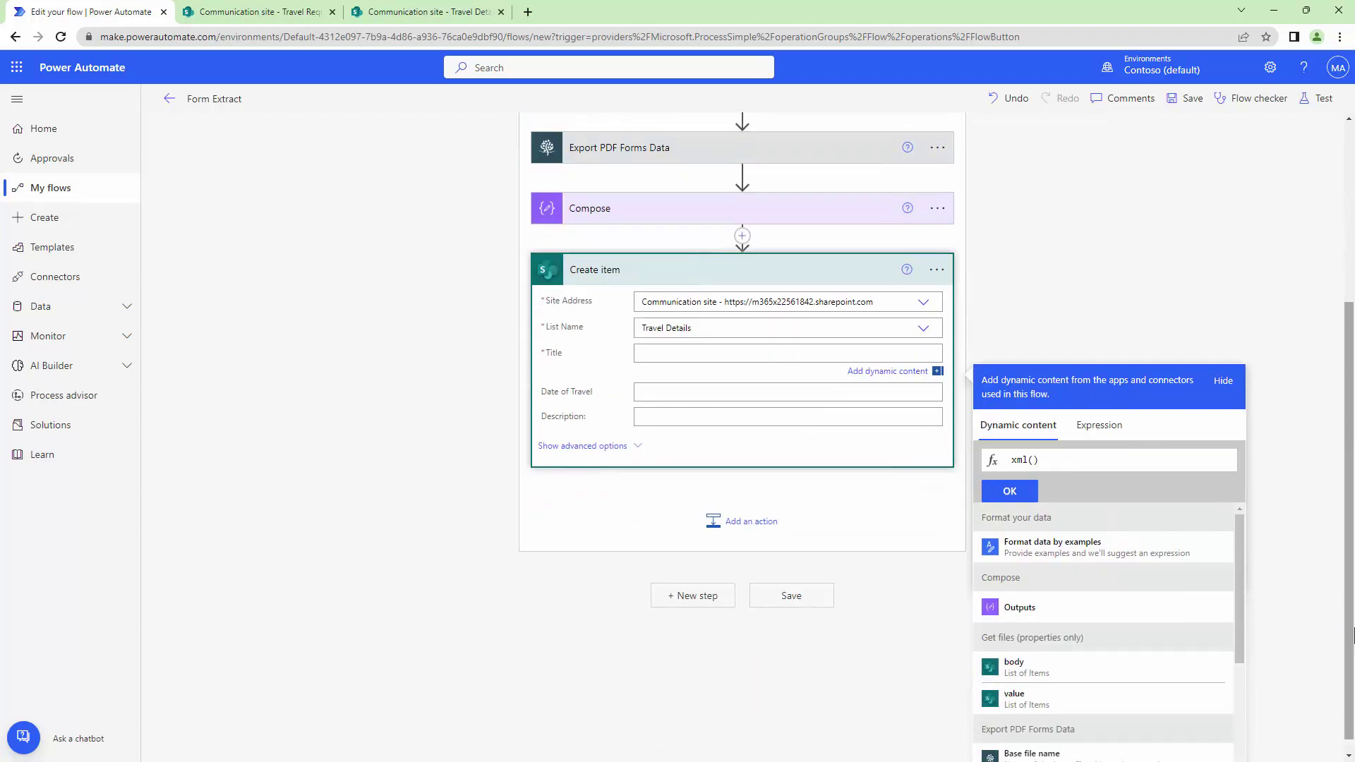
{"action": "left_click", "coordinate": [1127, 621]}
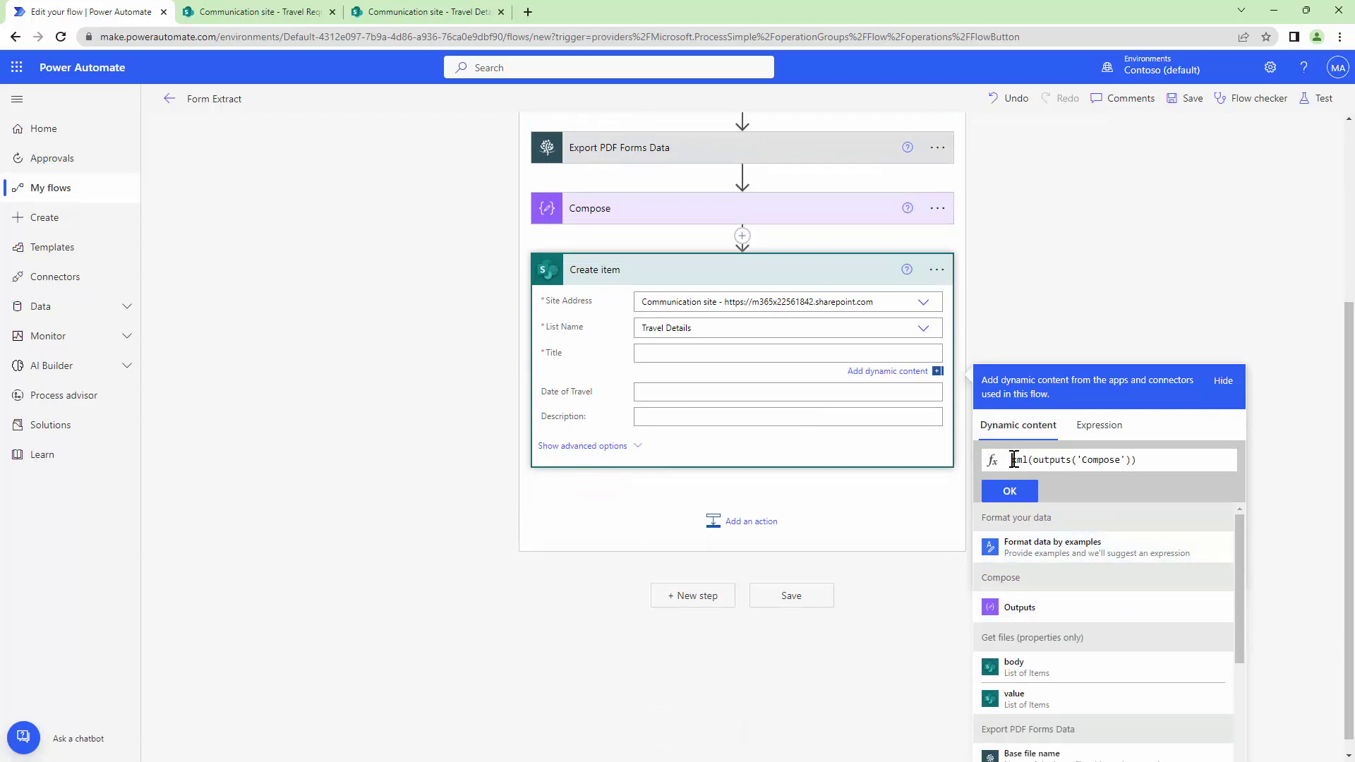
{"action": "type", "text": "xpath("}
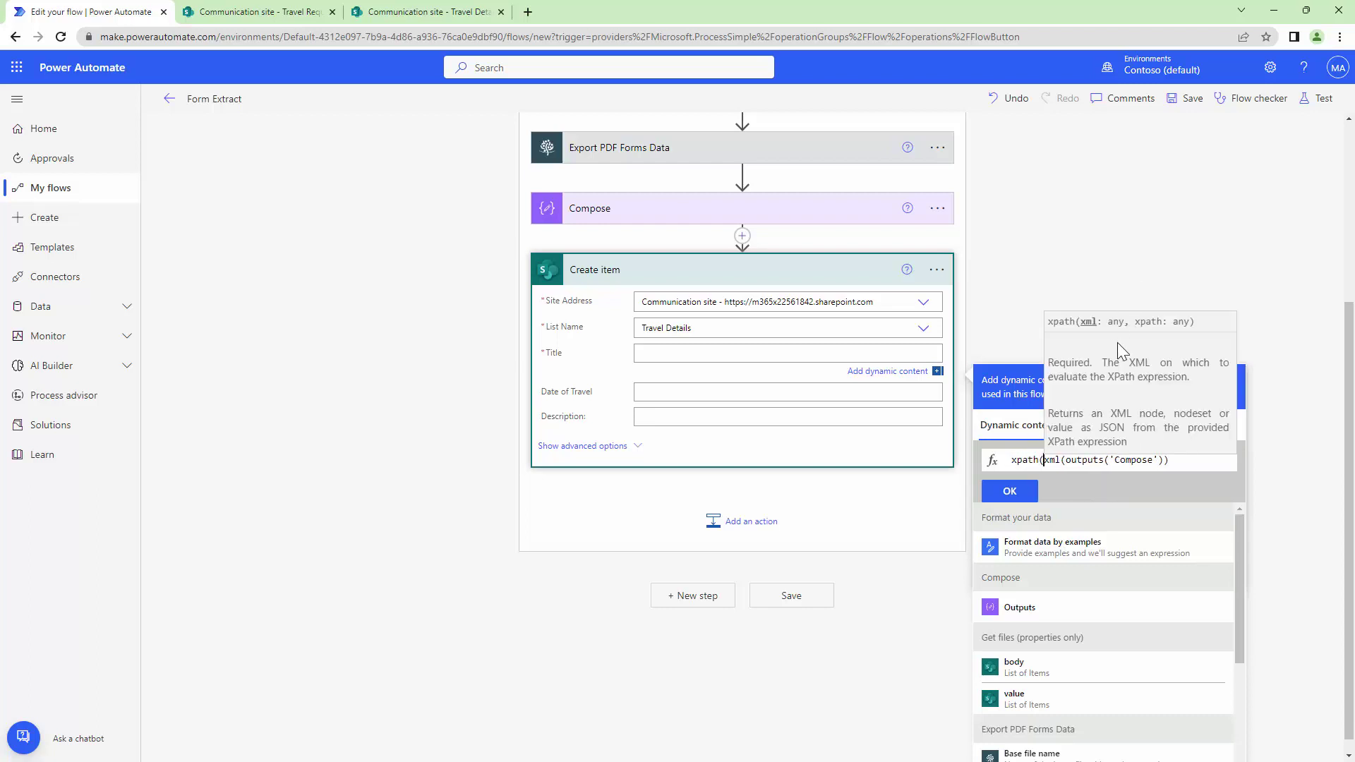
{"action": "left_click", "coordinate": [1188, 462]}
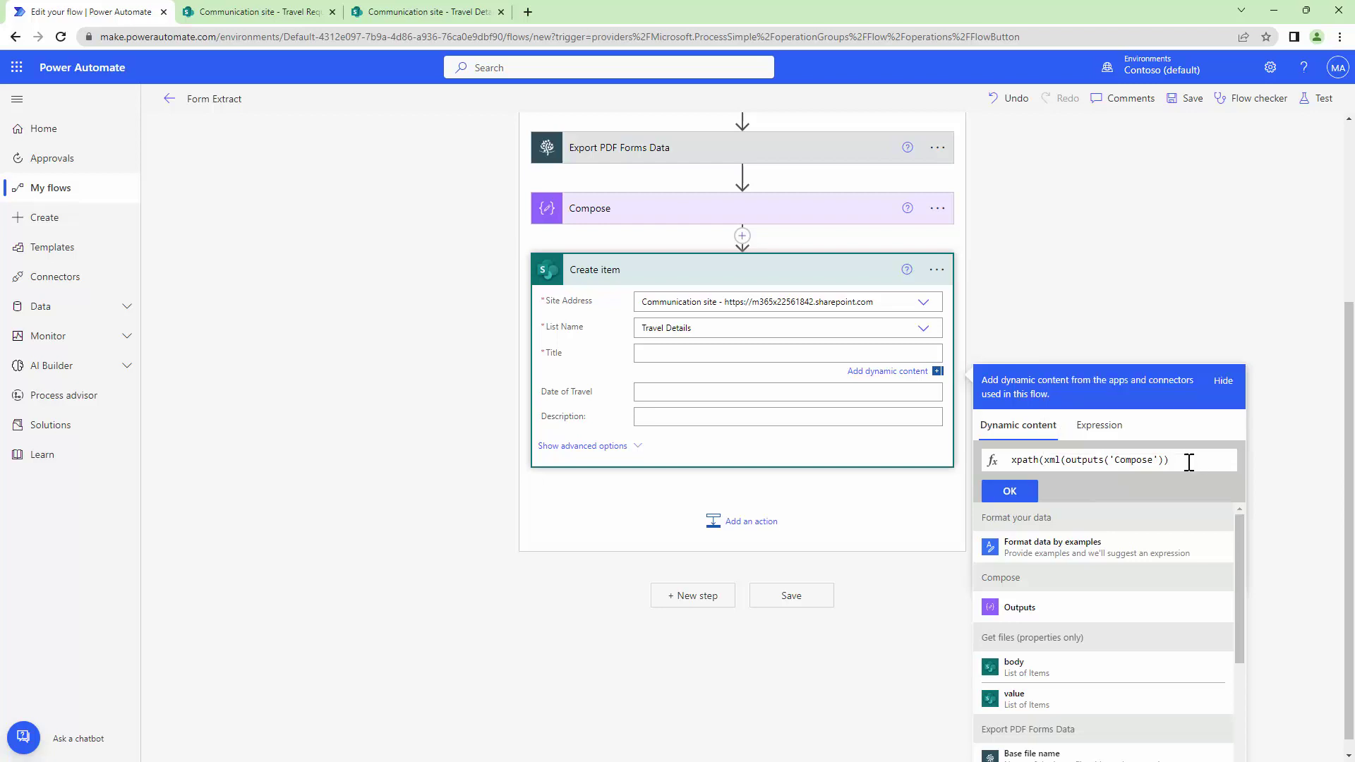
{"action": "type", "text": ","}
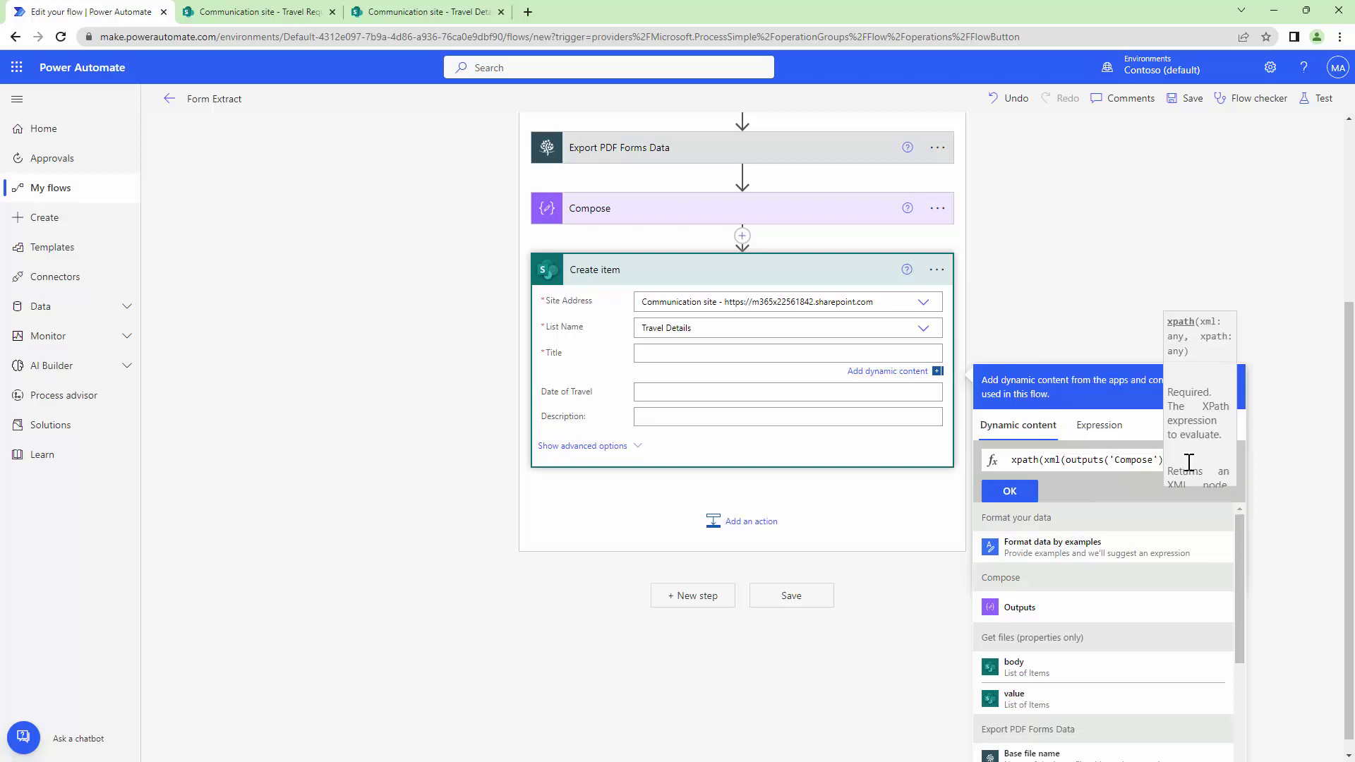
{"action": "type", "text": "/fields/Date/text()"}
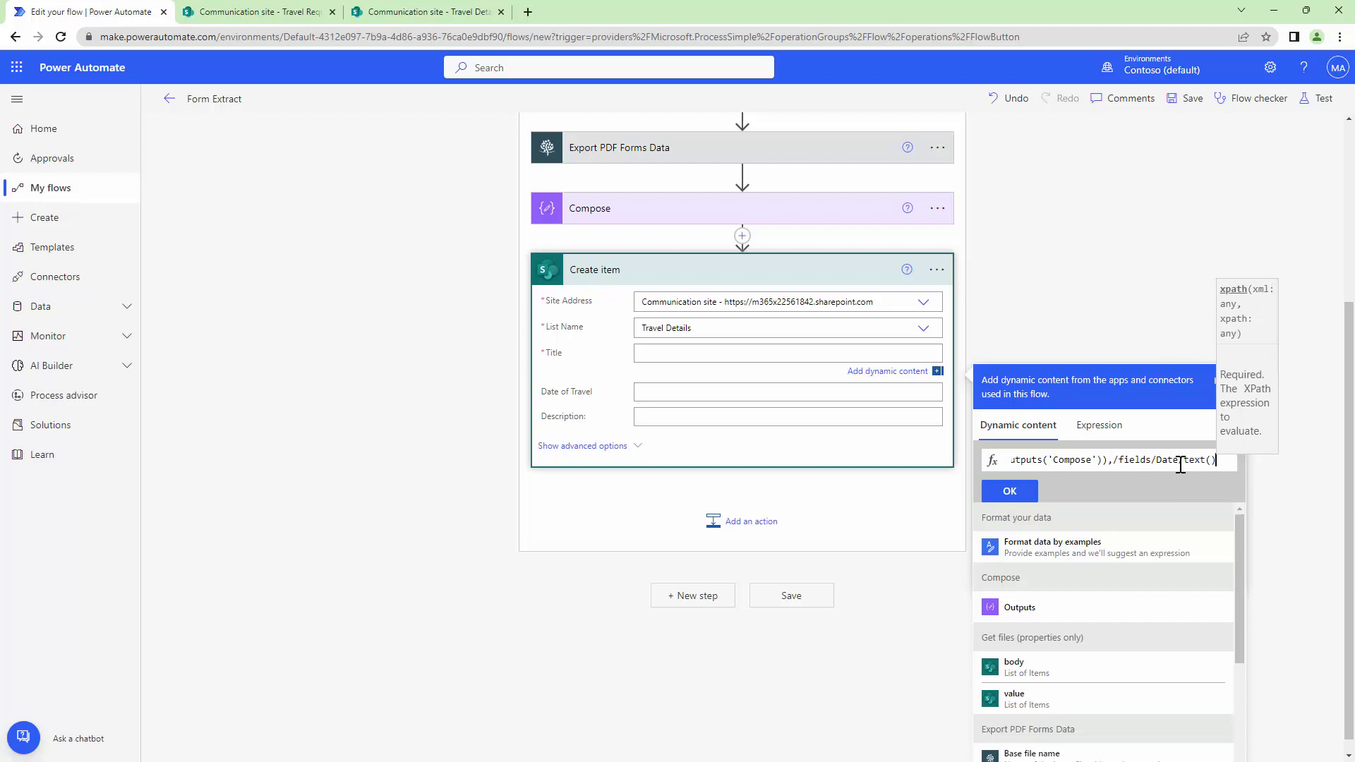
- Change the path to '/fields/Name/text()', quote it, and wrap the expression in first()
{"action": "double_click", "coordinate": [1168, 461]}
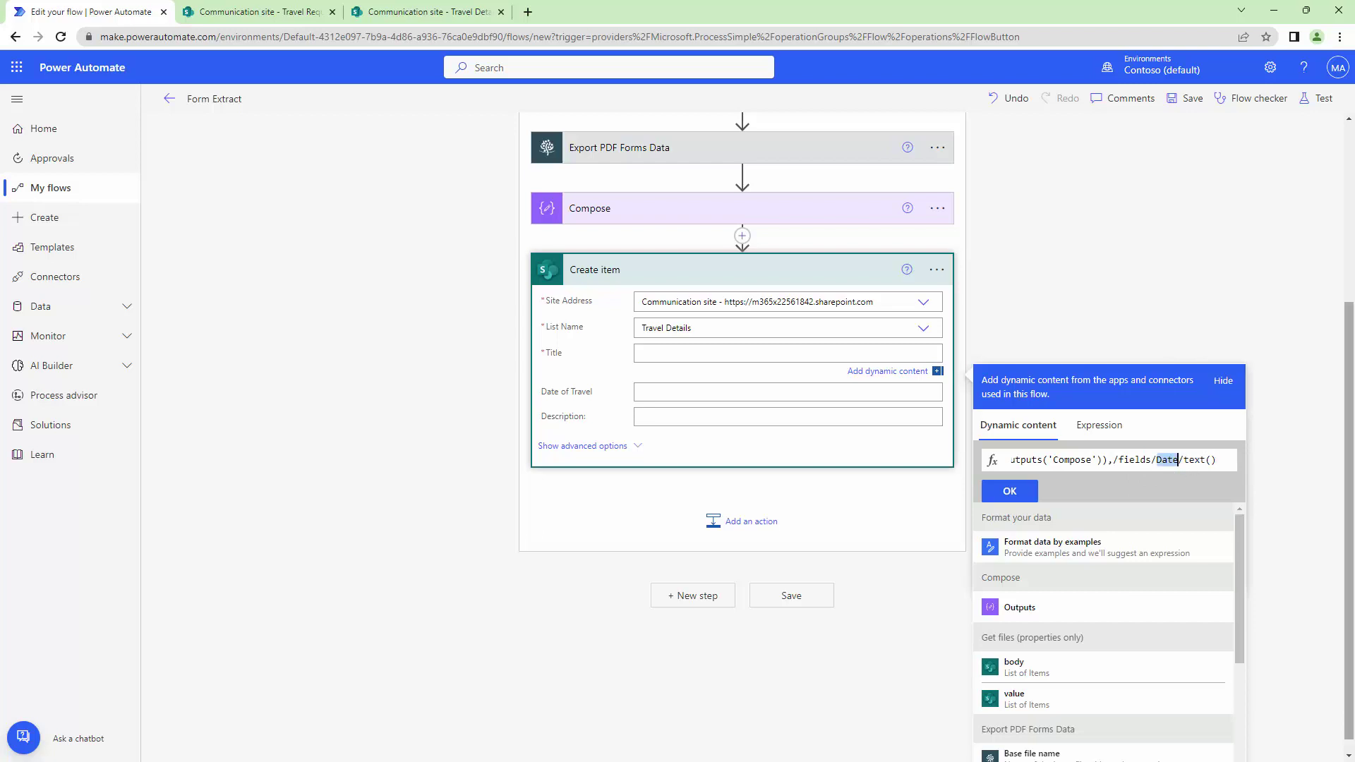
{"action": "type", "text": "NAme"}
{"action": "key", "text": "BackSpace"}
{"action": "key", "text": "BackSpace"}
{"action": "key", "text": "BackSpace"}
{"action": "type", "text": "ame"}
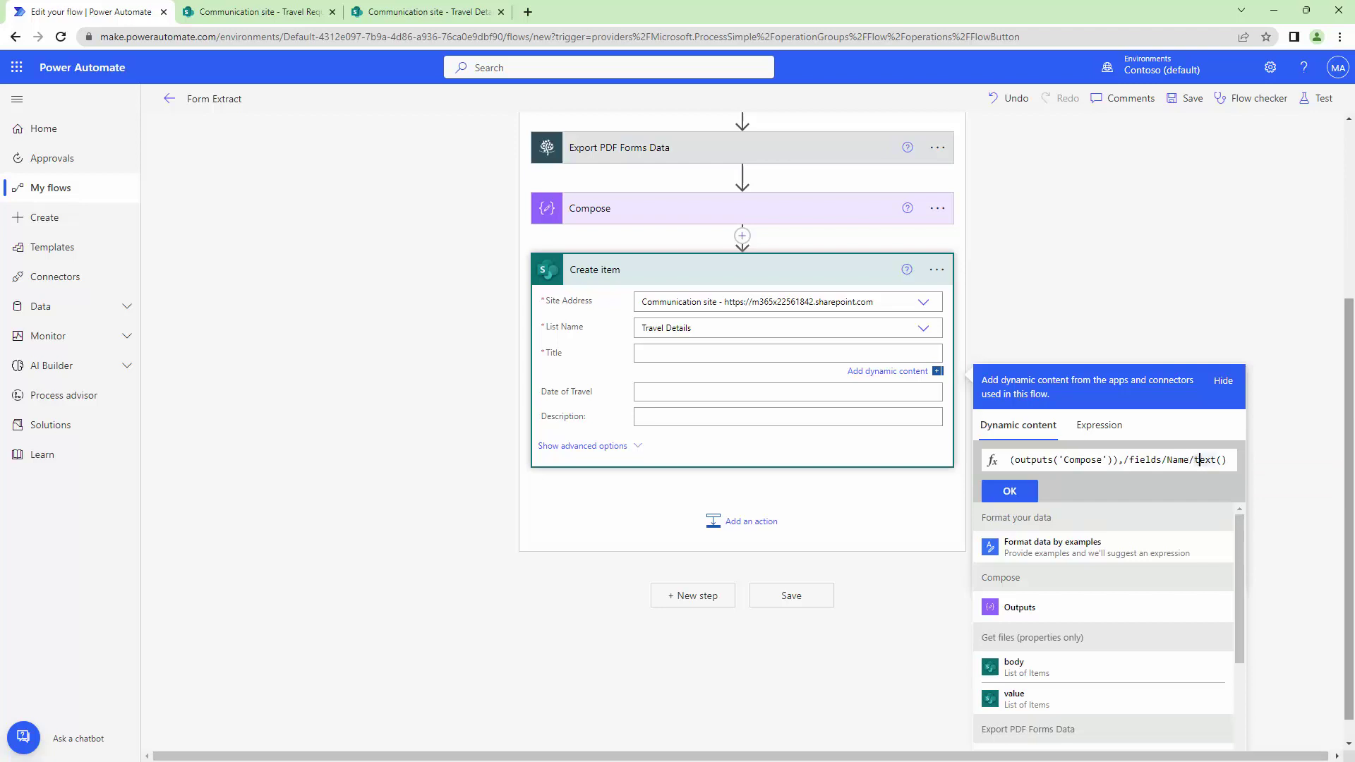
{"action": "key", "text": "End"}
{"action": "key", "text": "Left"}
{"action": "key", "text": "Left"}
{"action": "key", "text": "Left"}
{"action": "key", "text": "Left"}
{"action": "key", "text": "Left"}
{"action": "key", "text": "Left"}
{"action": "key", "text": "Left"}
{"action": "key", "text": "Left"}
{"action": "key", "text": "Left"}
{"action": "key", "text": "Left"}
{"action": "key", "text": "Left"}
{"action": "key", "text": "Left"}
{"action": "key", "text": "Left"}
{"action": "key", "text": "Left"}
{"action": "key", "text": "Left"}
{"action": "key", "text": "Left"}
{"action": "key", "text": "Left"}
{"action": "key", "text": "Left"}
{"action": "key", "text": "Left"}
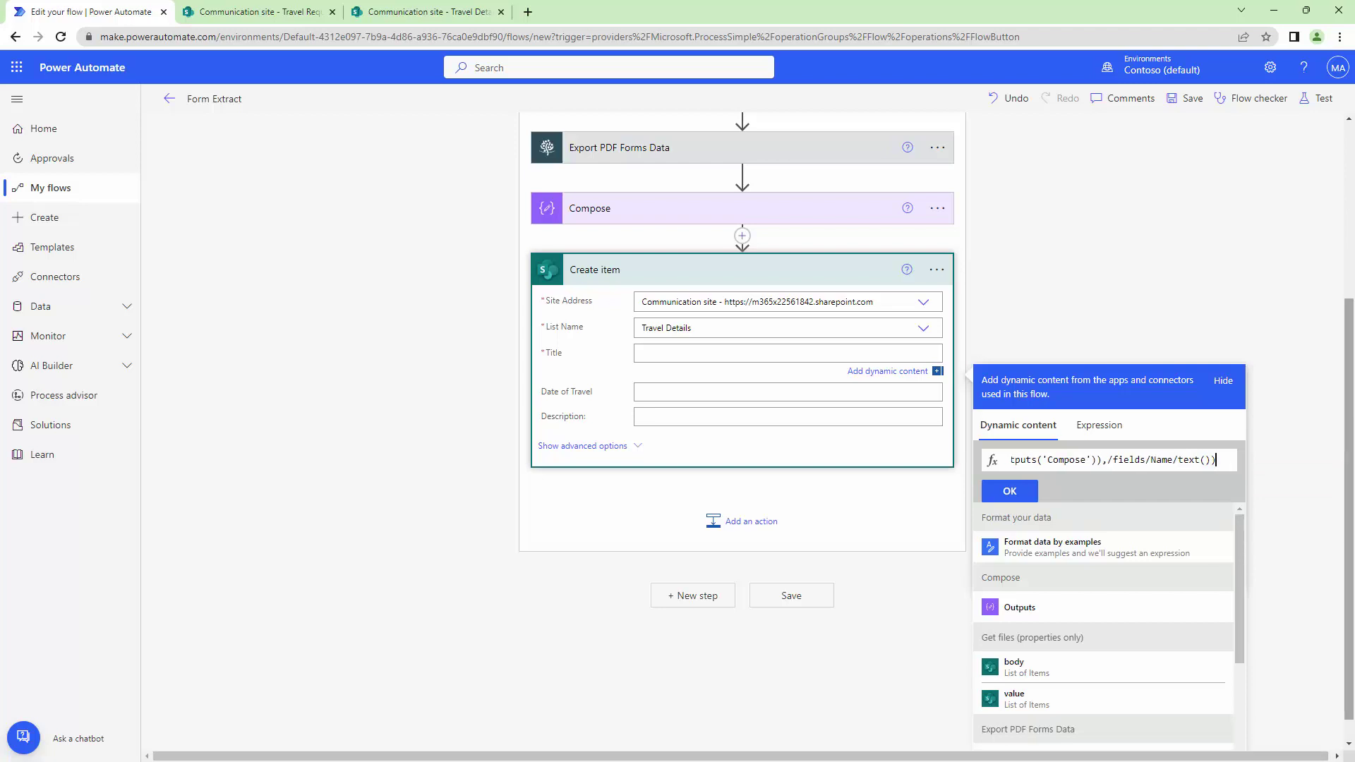
{"action": "type", "text": "'"}
{"action": "key", "text": "Right"}
{"action": "key", "text": "Right"}
{"action": "key", "text": "Right"}
{"action": "key", "text": "Right"}
{"action": "key", "text": "Right"}
{"action": "key", "text": "Right"}
{"action": "key", "text": "Right"}
{"action": "key", "text": "Right"}
{"action": "key", "text": "Right"}
{"action": "key", "text": "Right"}
{"action": "key", "text": "Right"}
{"action": "key", "text": "Right"}
{"action": "key", "text": "Right"}
{"action": "key", "text": "Right"}
{"action": "key", "text": "Right"}
{"action": "key", "text": "Right"}
{"action": "key", "text": "Right"}
{"action": "key", "text": "Right"}
{"action": "key", "text": "Right"}
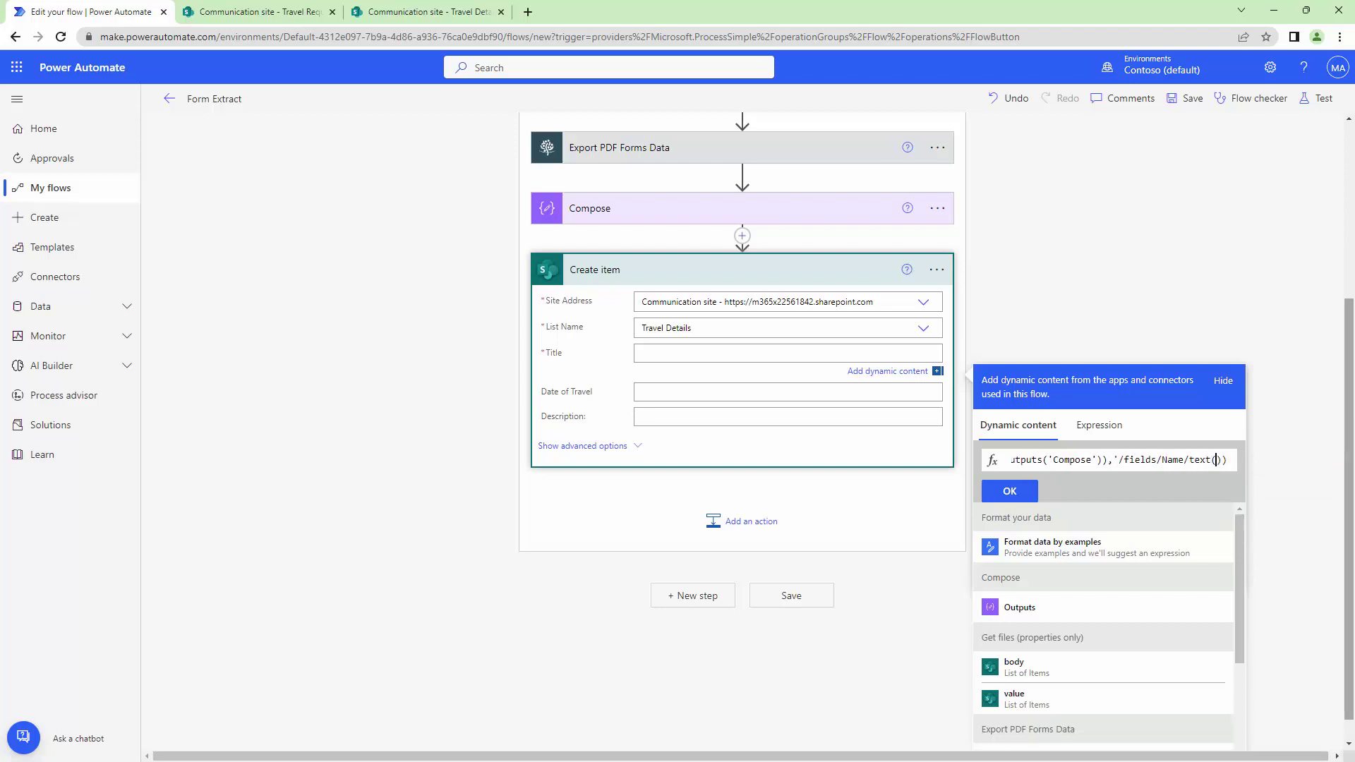
{"action": "type", "text": "'"}
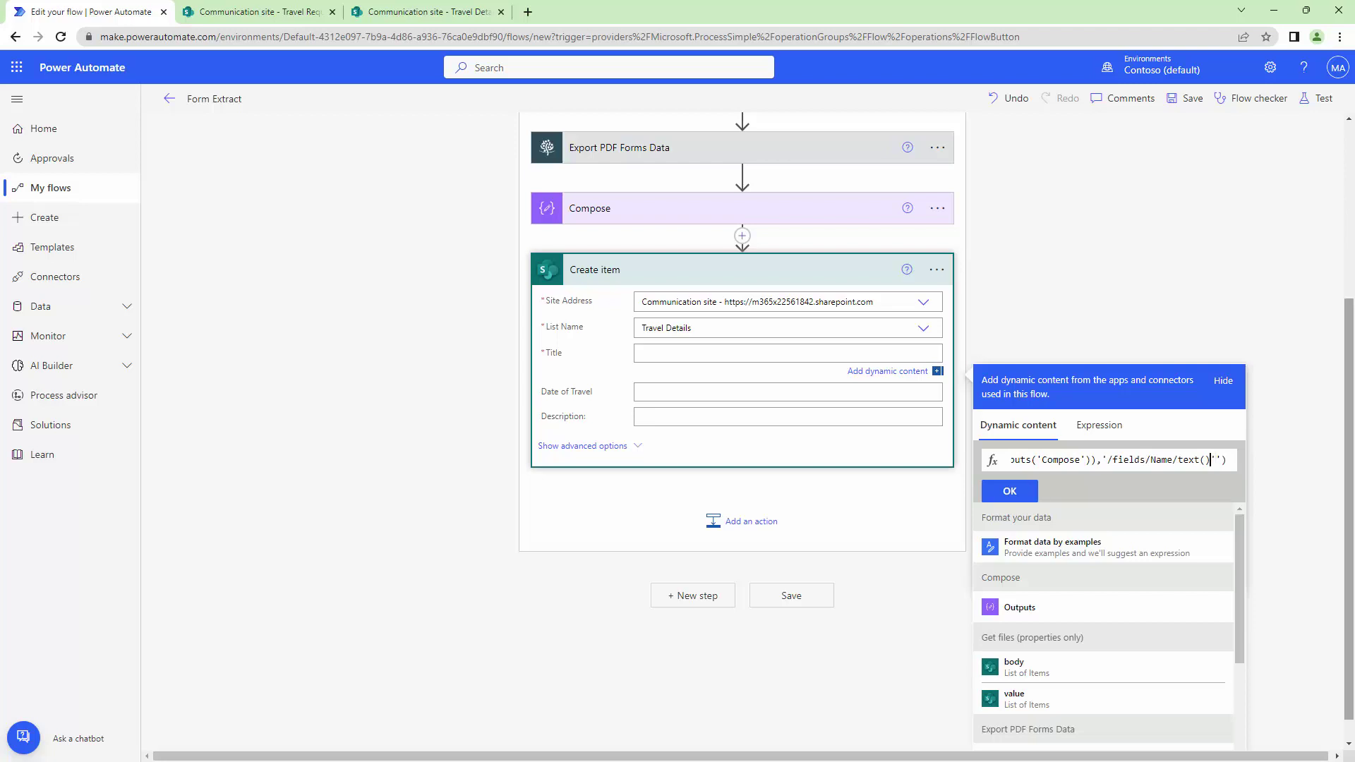
{"action": "key", "text": "Right"}
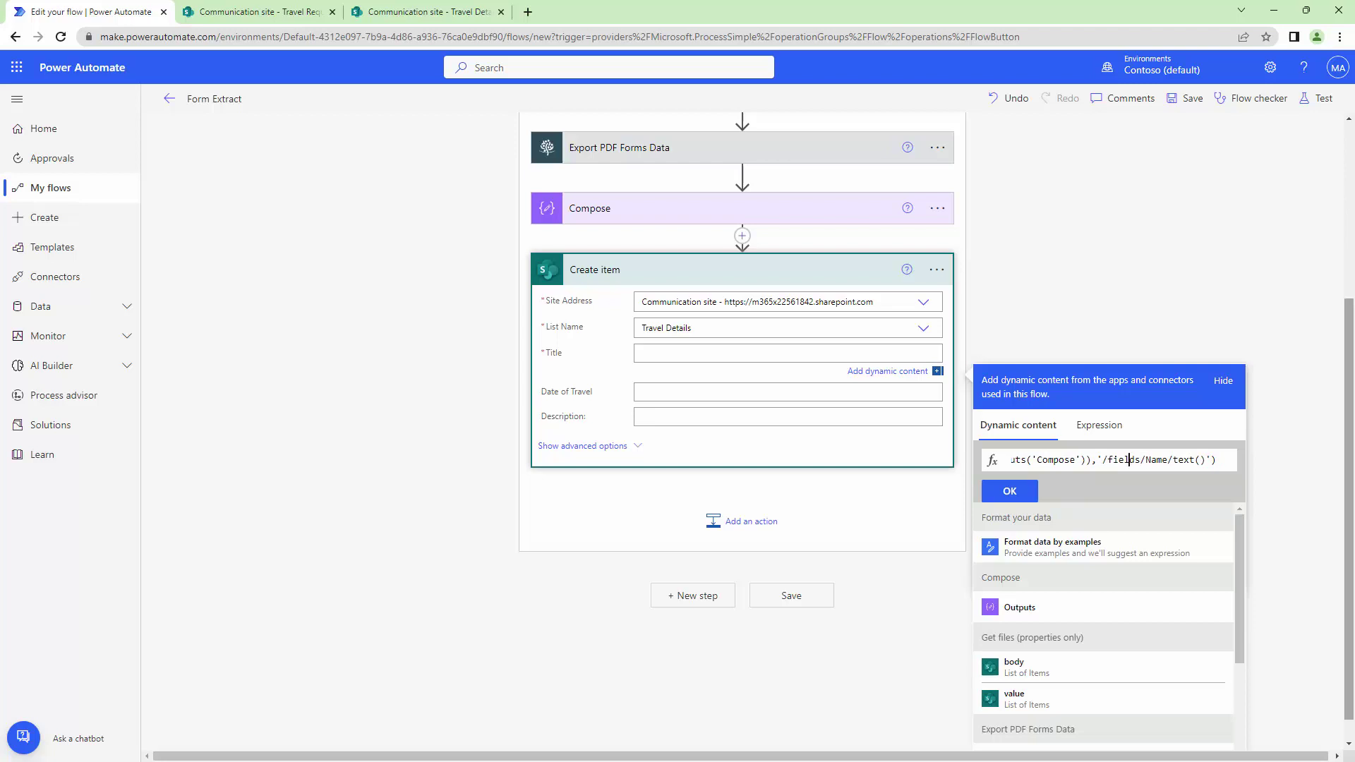
{"action": "key", "text": "Home"}
{"action": "type", "text": "fir"}
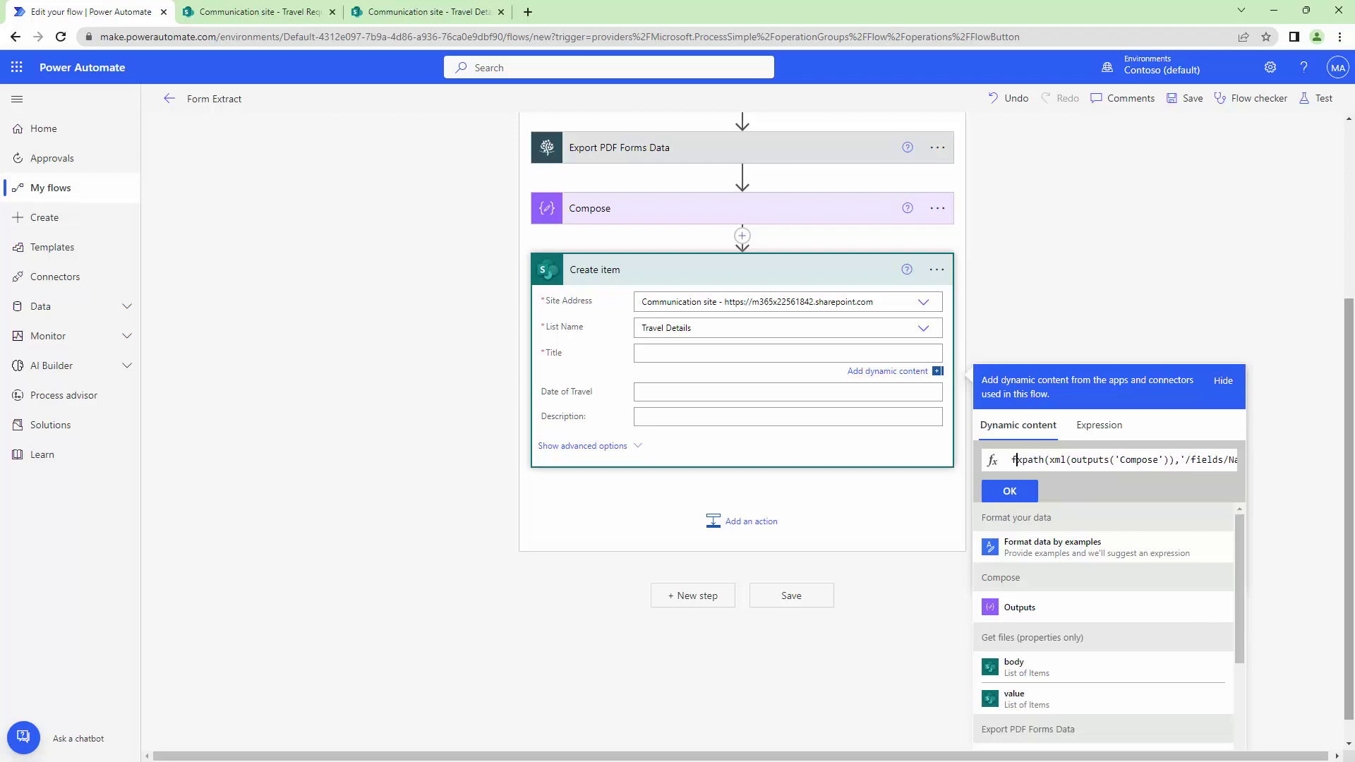
{"action": "type", "text": "st("}
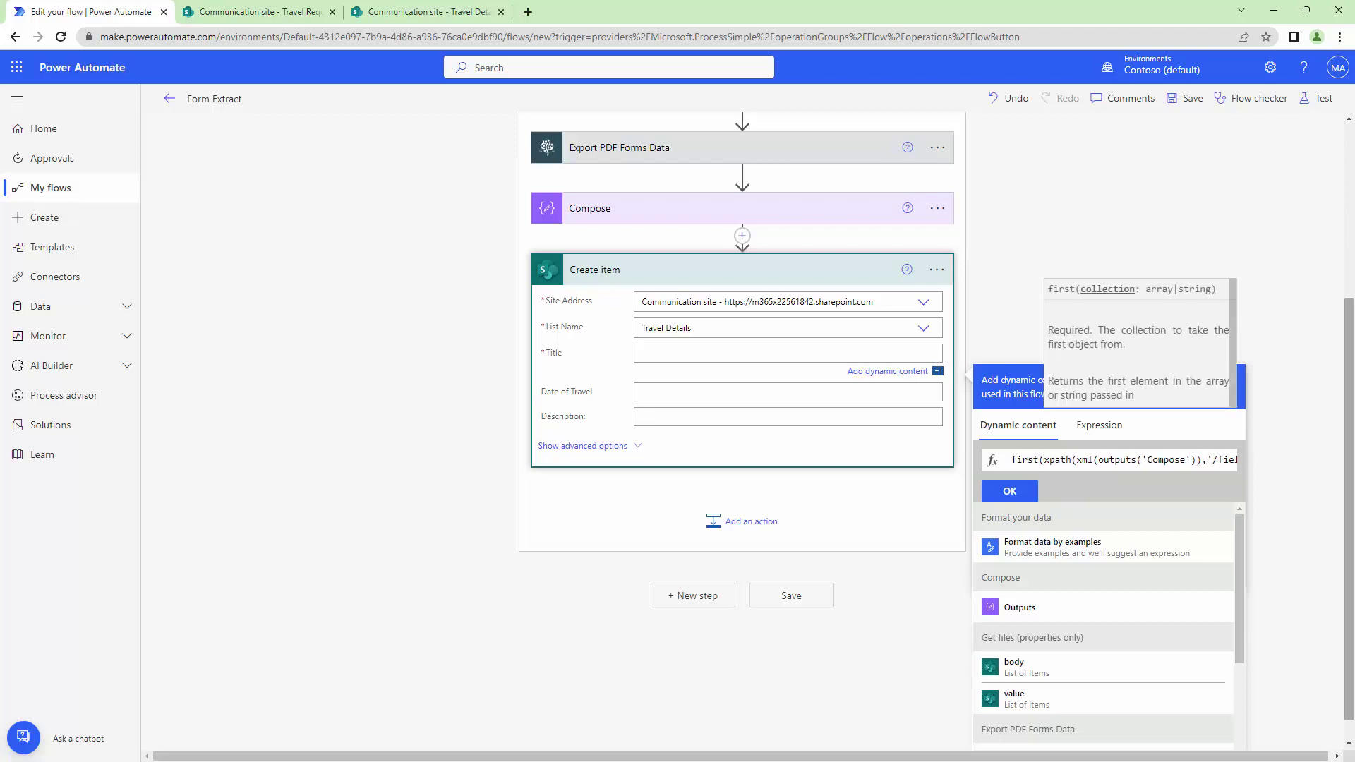
{"action": "key", "text": "End"}
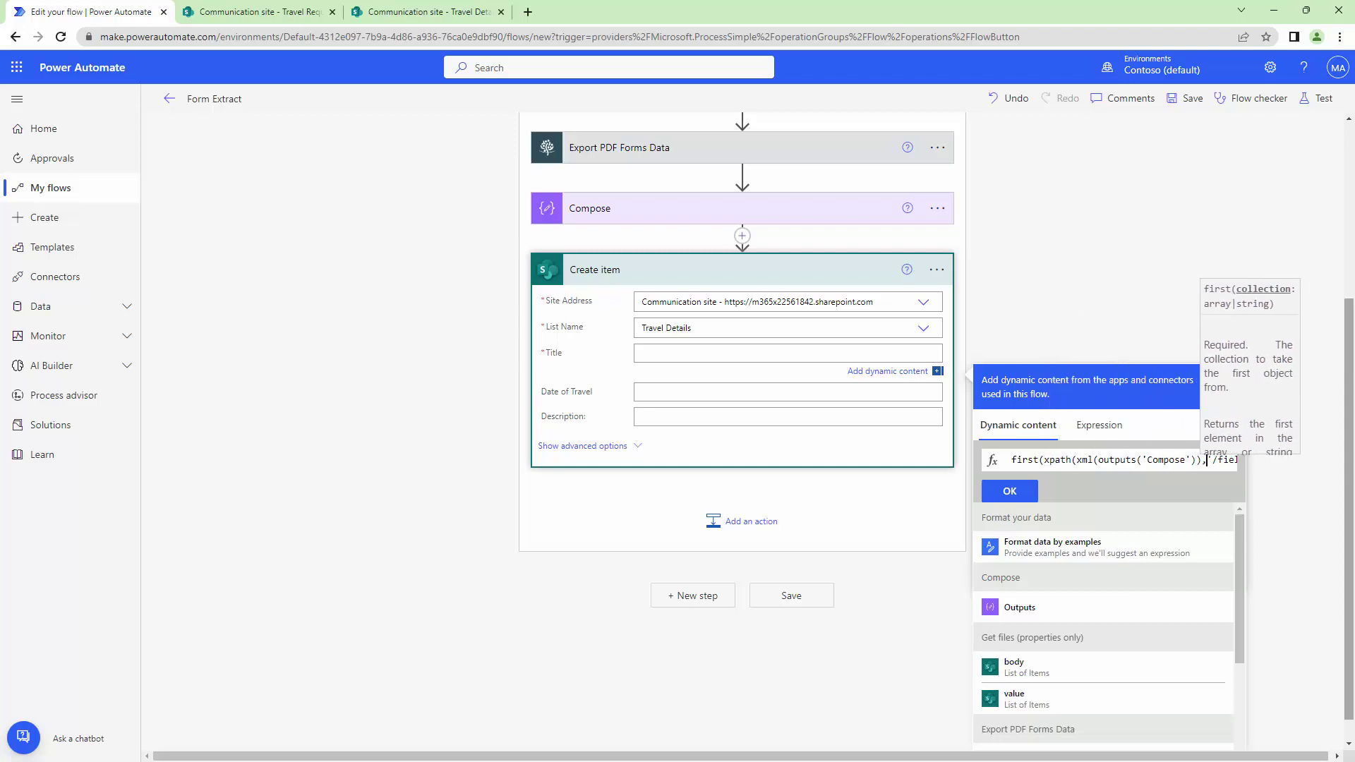
{"action": "type", "text": ")"}
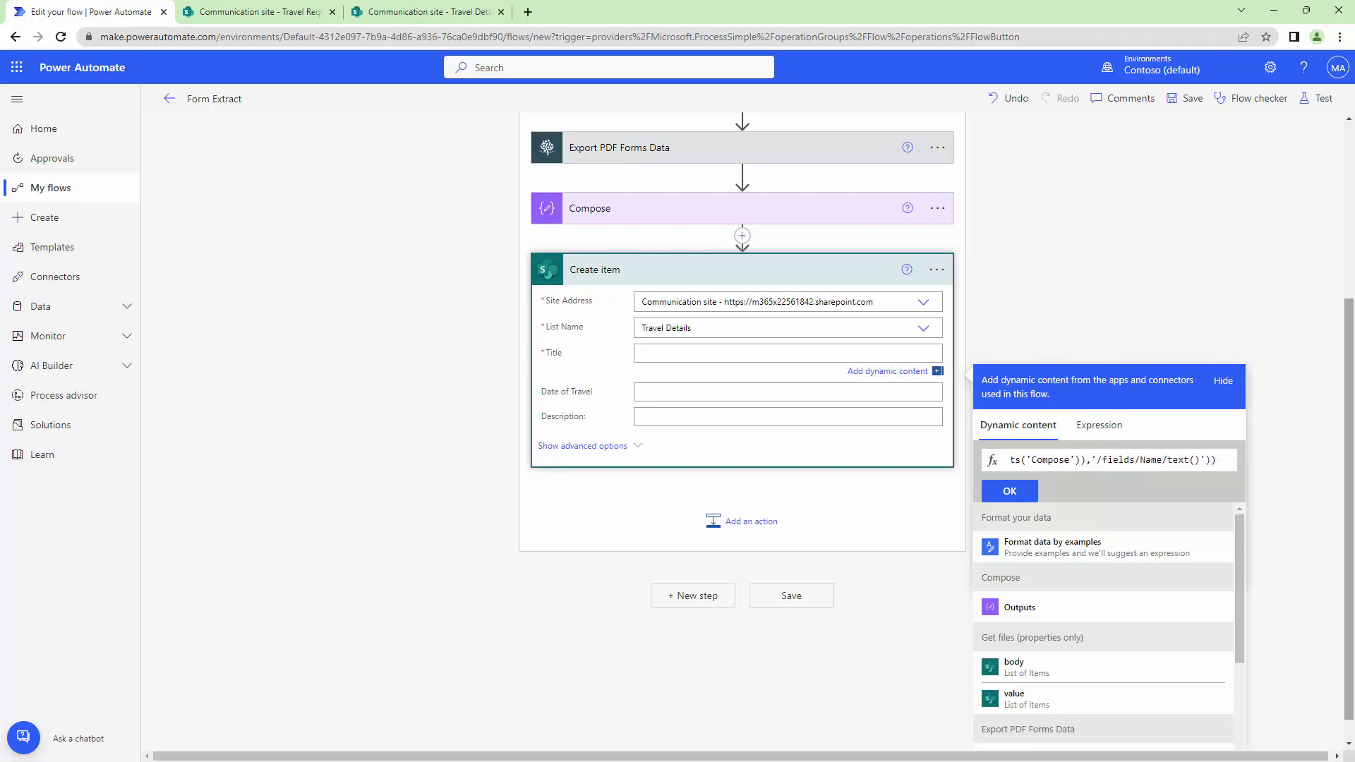
- Insert the Title expression, then reuse it in Date of Travel with Name changed to Date
{"action": "left_click", "coordinate": [1016, 491]}
{"action": "left_click", "coordinate": [679, 359]}
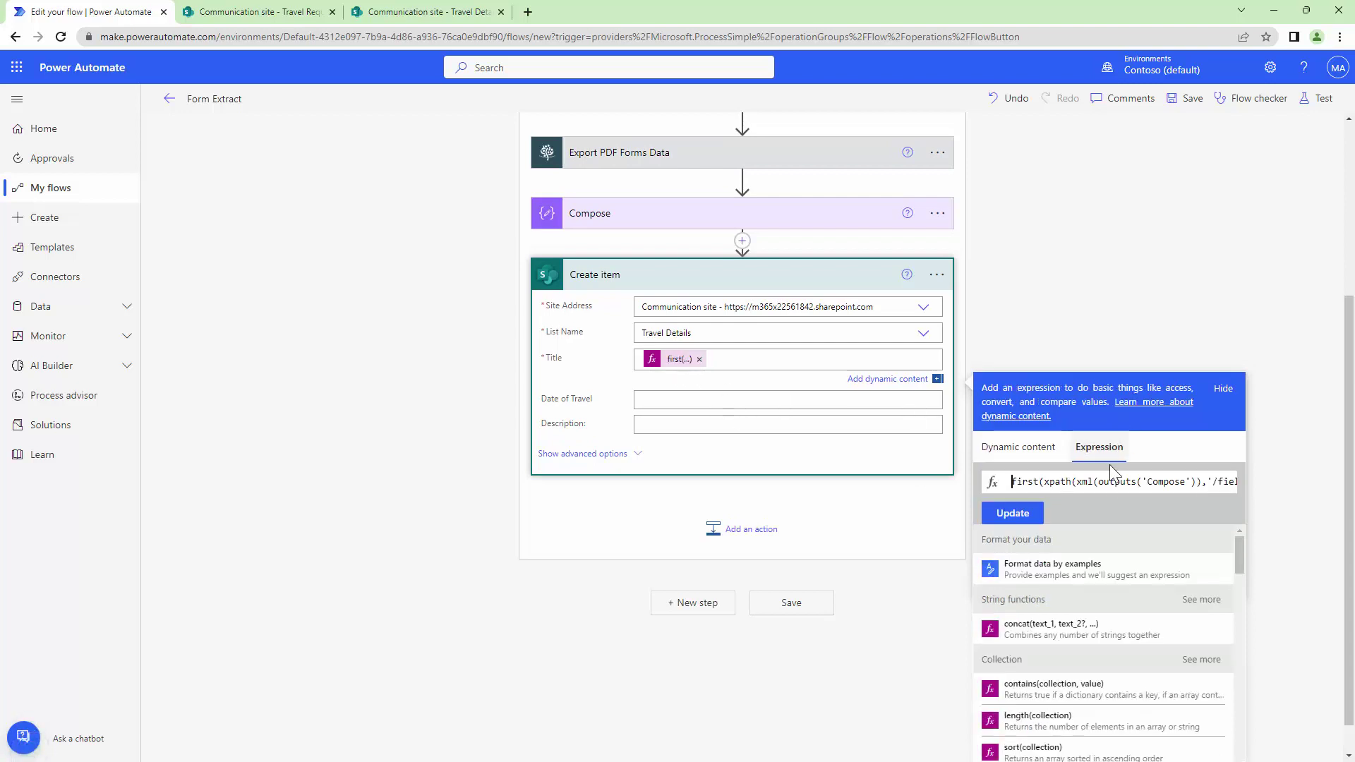
{"action": "triple_click", "coordinate": [1109, 481]}
{"action": "left_click", "coordinate": [758, 402]}
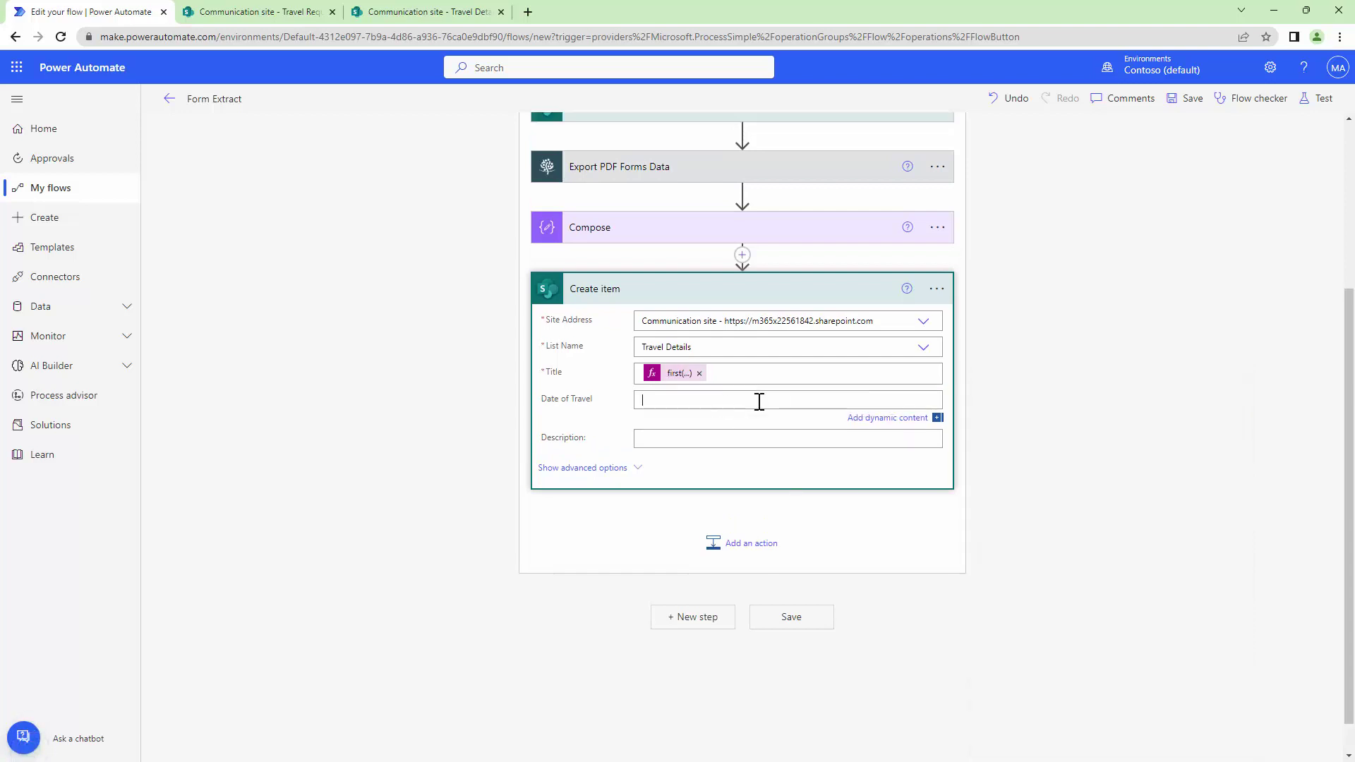
{"action": "left_click", "coordinate": [1107, 481]}
{"action": "key", "text": "ctrl+v"}
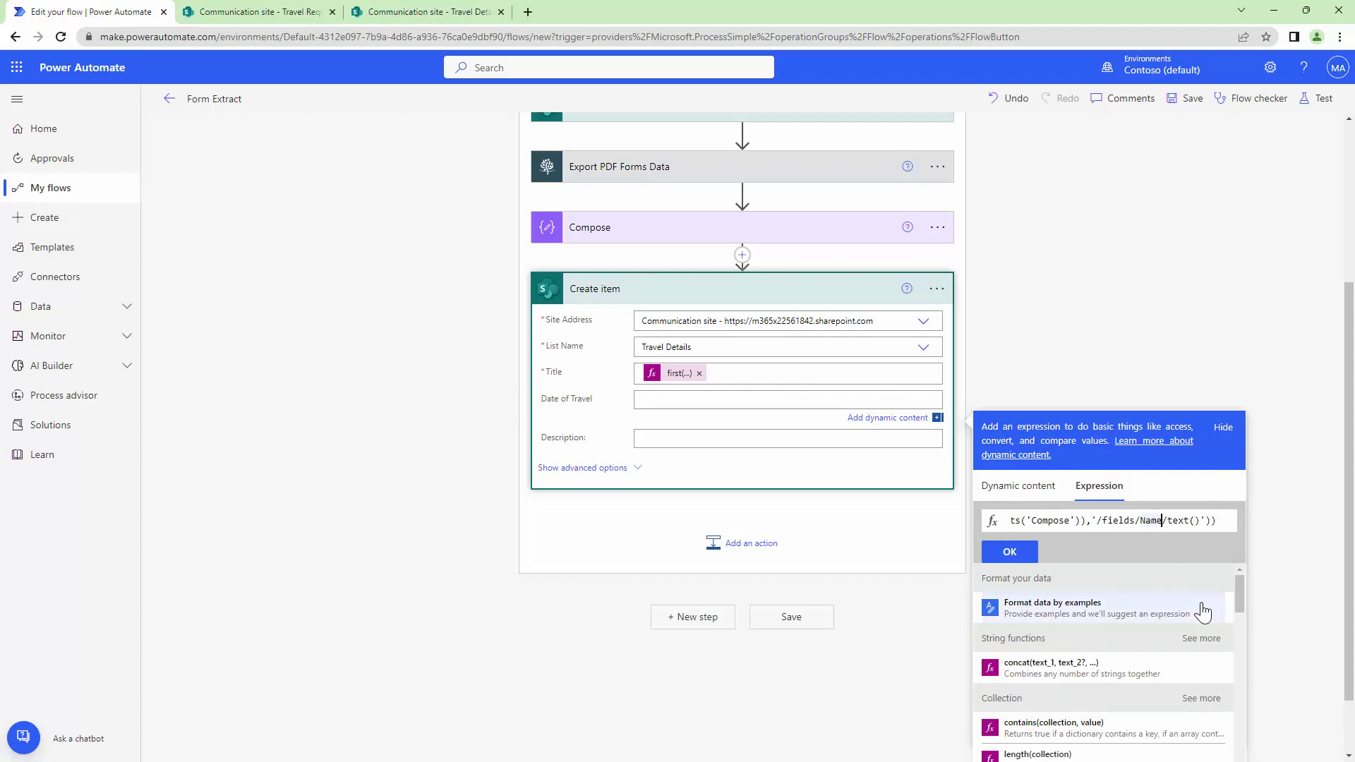
{"action": "double_click", "coordinate": [1150, 520]}
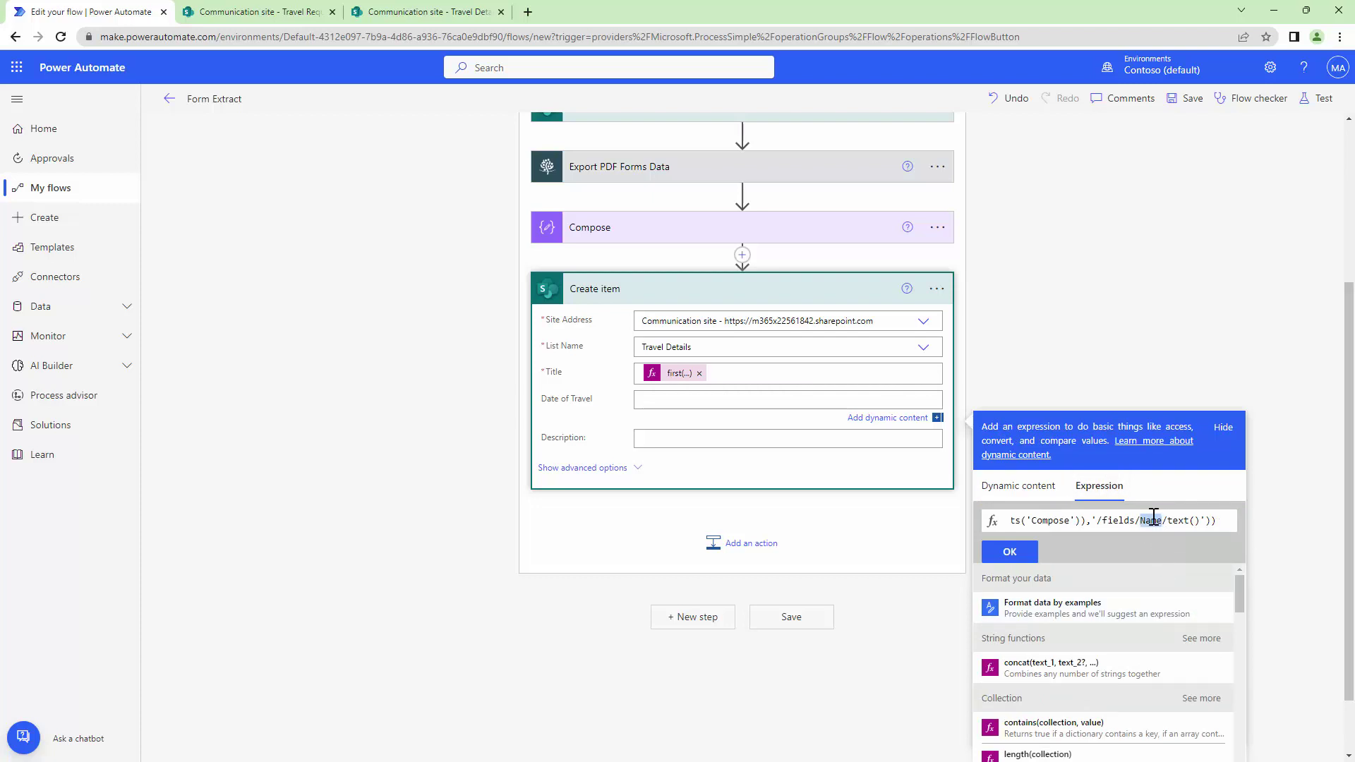
{"action": "type", "text": "Date"}
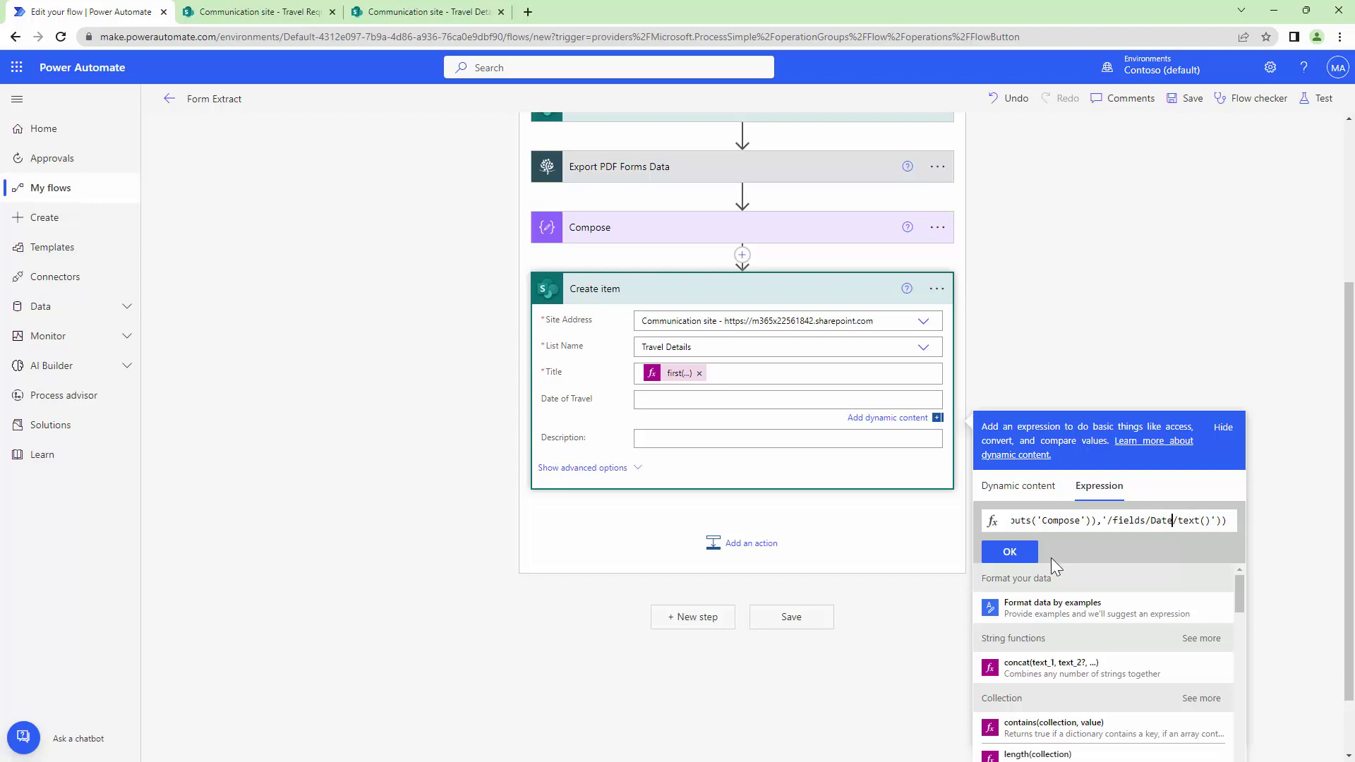
{"action": "left_click", "coordinate": [1009, 551]}
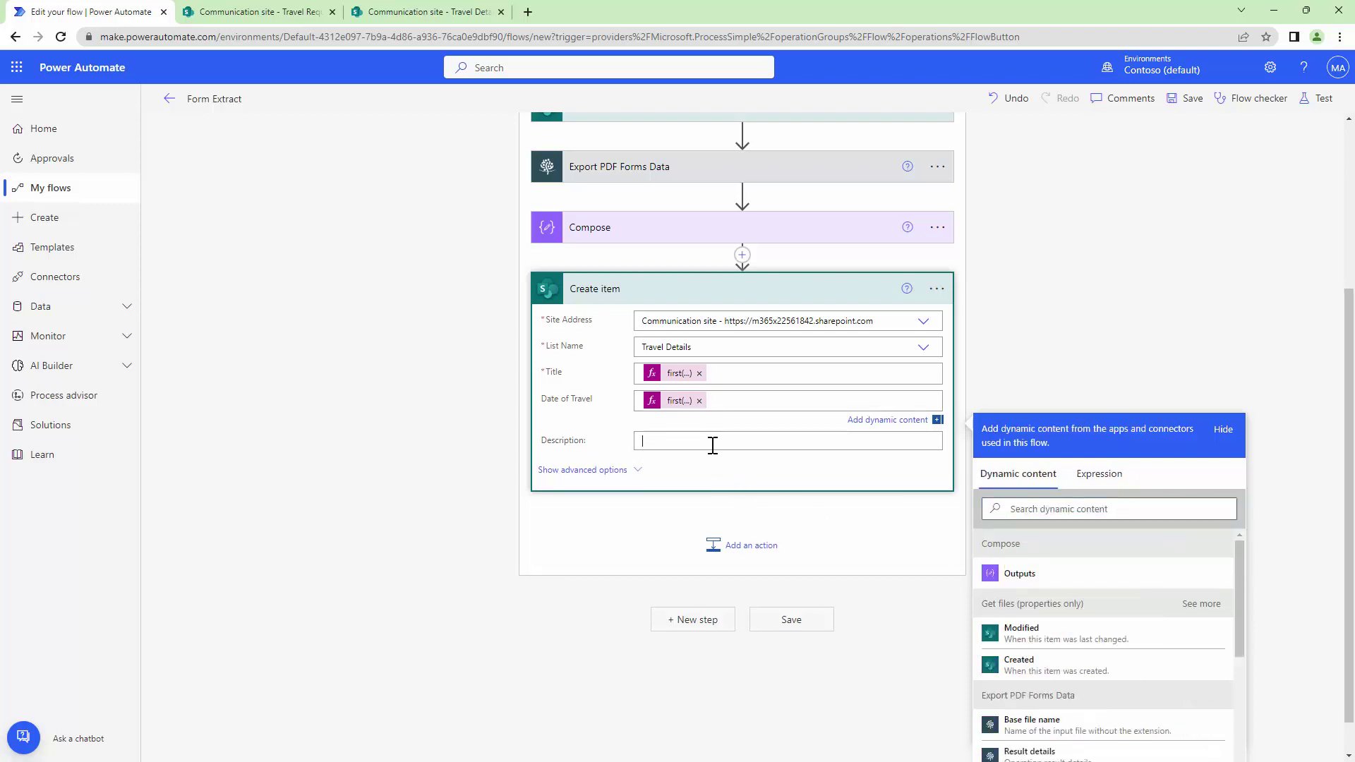
- Add a first(xpath(...)) expression to the Description field
{"action": "left_click", "coordinate": [1100, 511]}
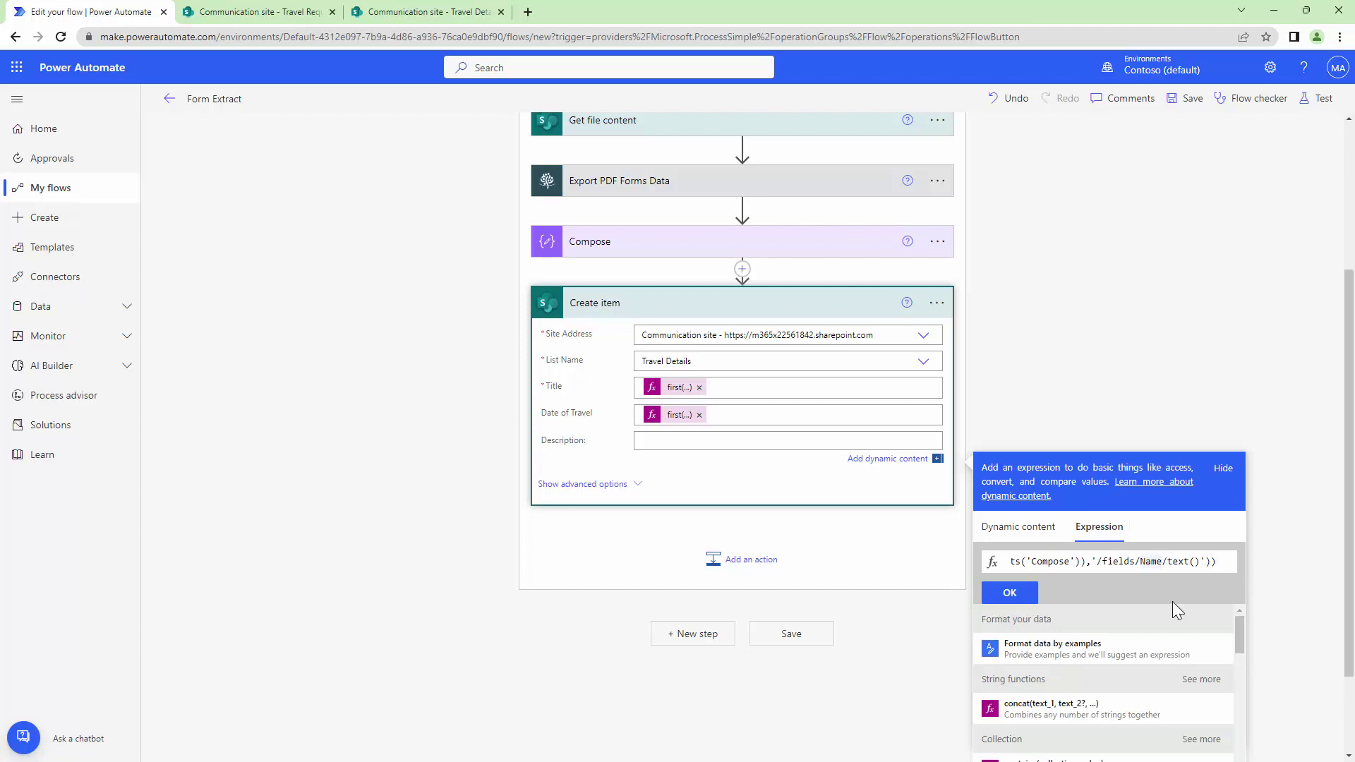
{"action": "left_click", "coordinate": [1009, 593]}
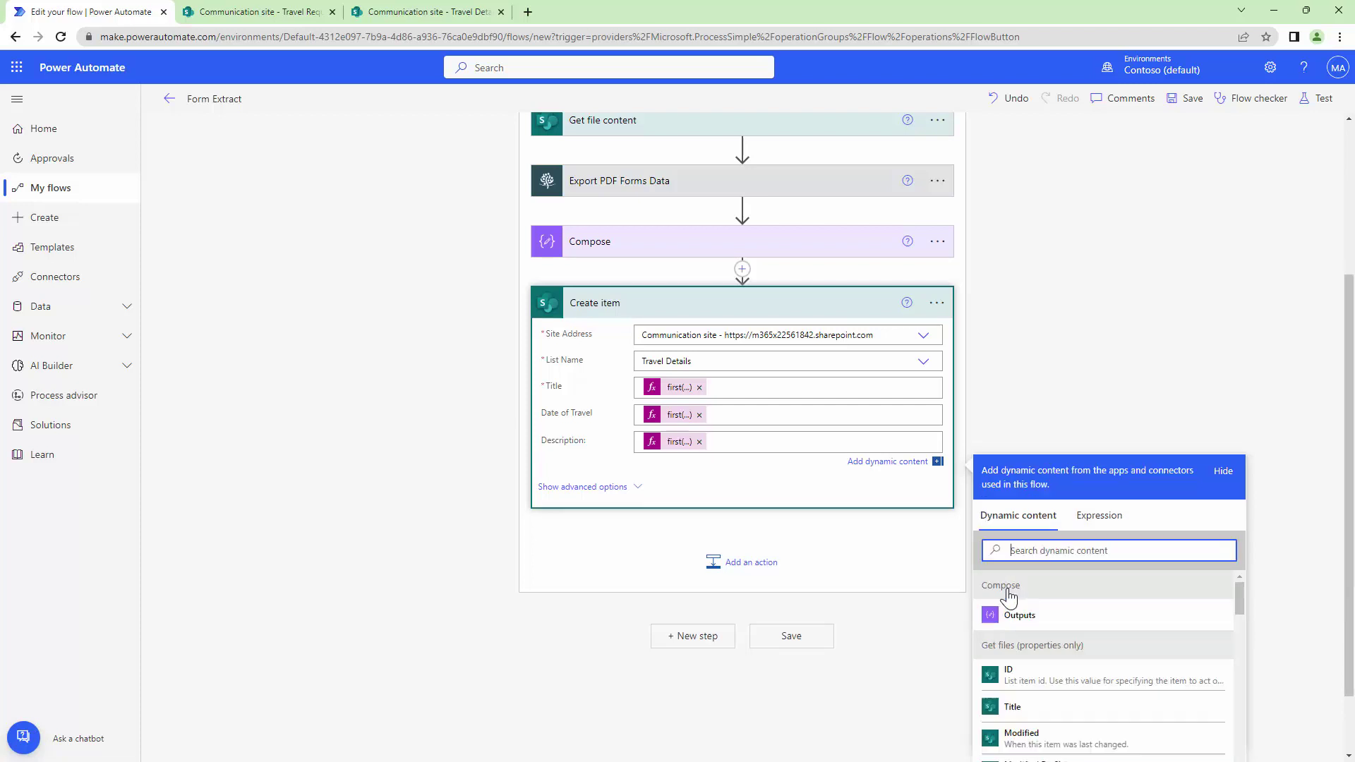
{"action": "left_click", "coordinate": [1149, 366]}
{"action": "scroll", "coordinate": [1333, 445], "scroll_direction": "up", "scroll_amount": 2}
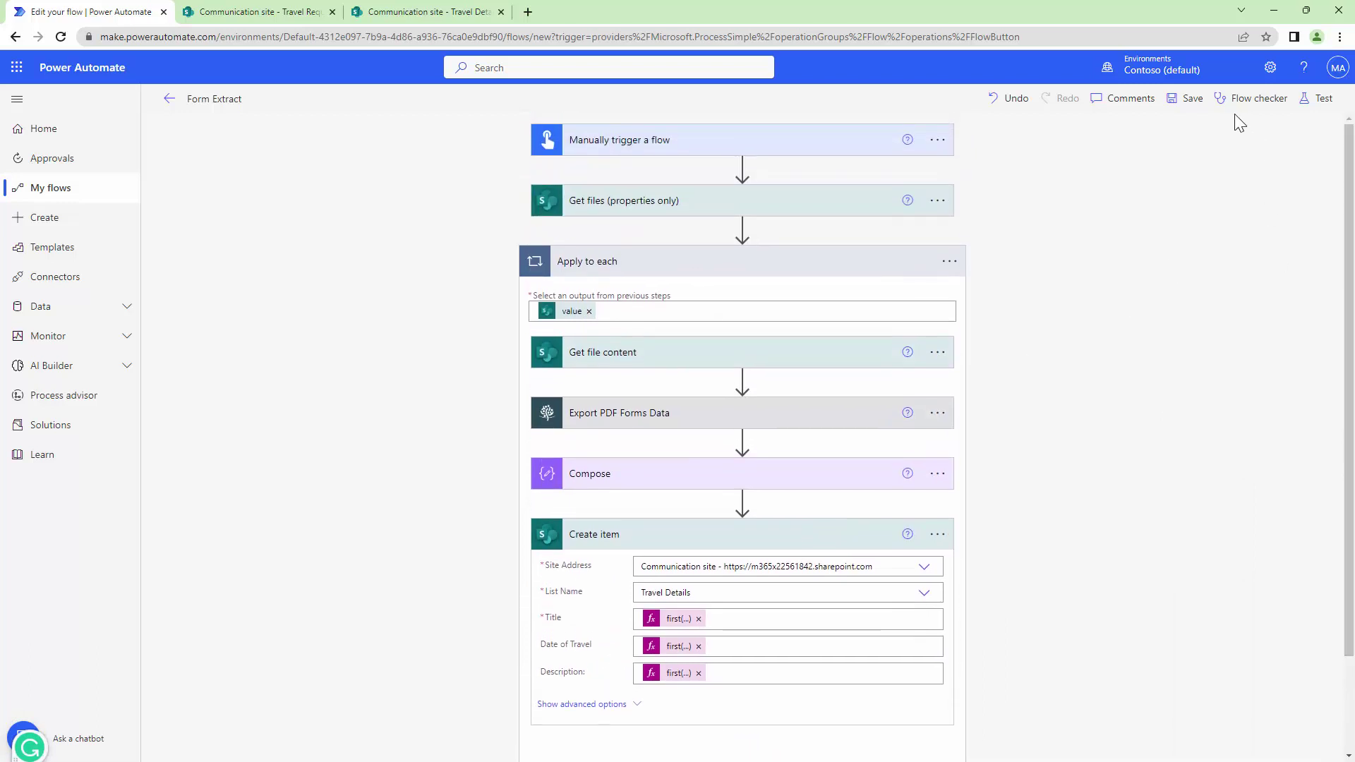
- Save the Form Extract flow and run it as a manual test
{"action": "left_click", "coordinate": [1191, 105]}
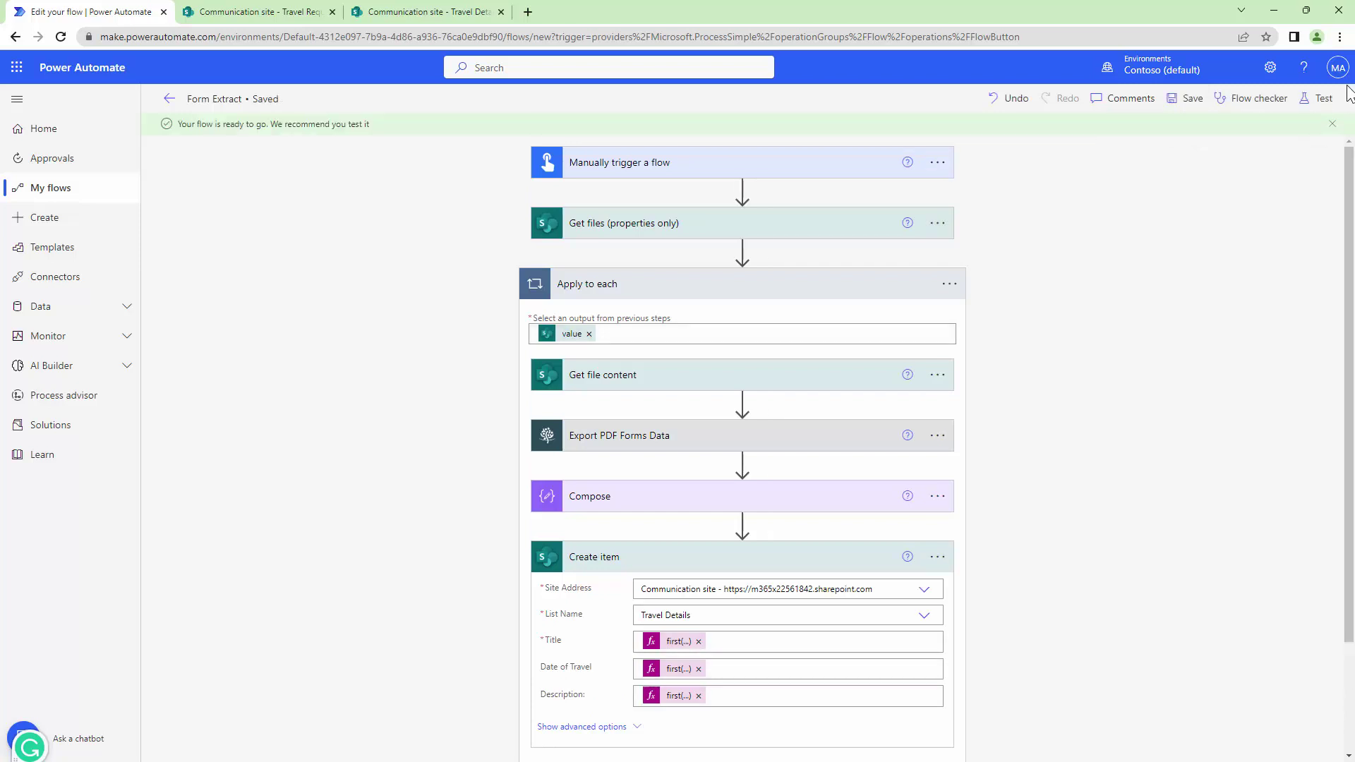
{"action": "left_click", "coordinate": [1320, 98]}
{"action": "left_click", "coordinate": [1174, 173]}
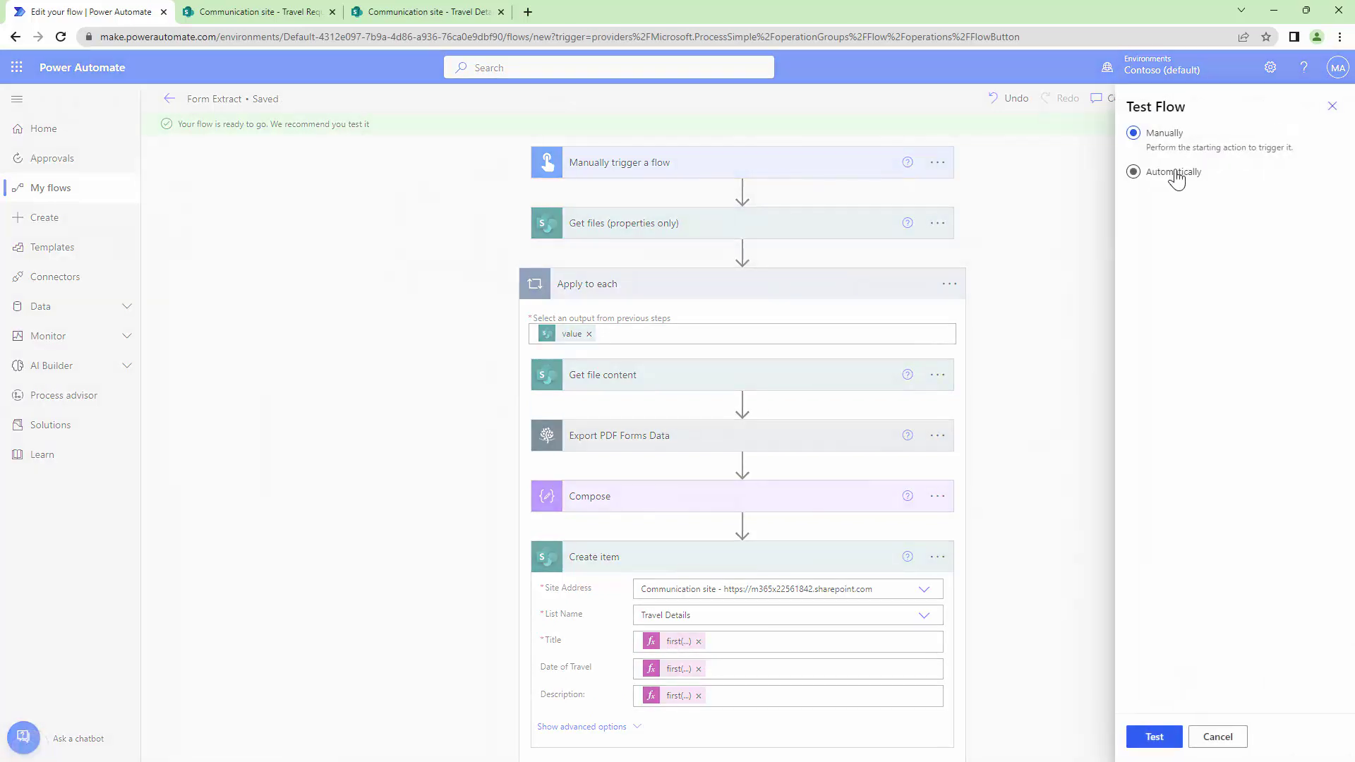
{"action": "left_click", "coordinate": [1173, 149]}
{"action": "left_click", "coordinate": [1153, 737]}
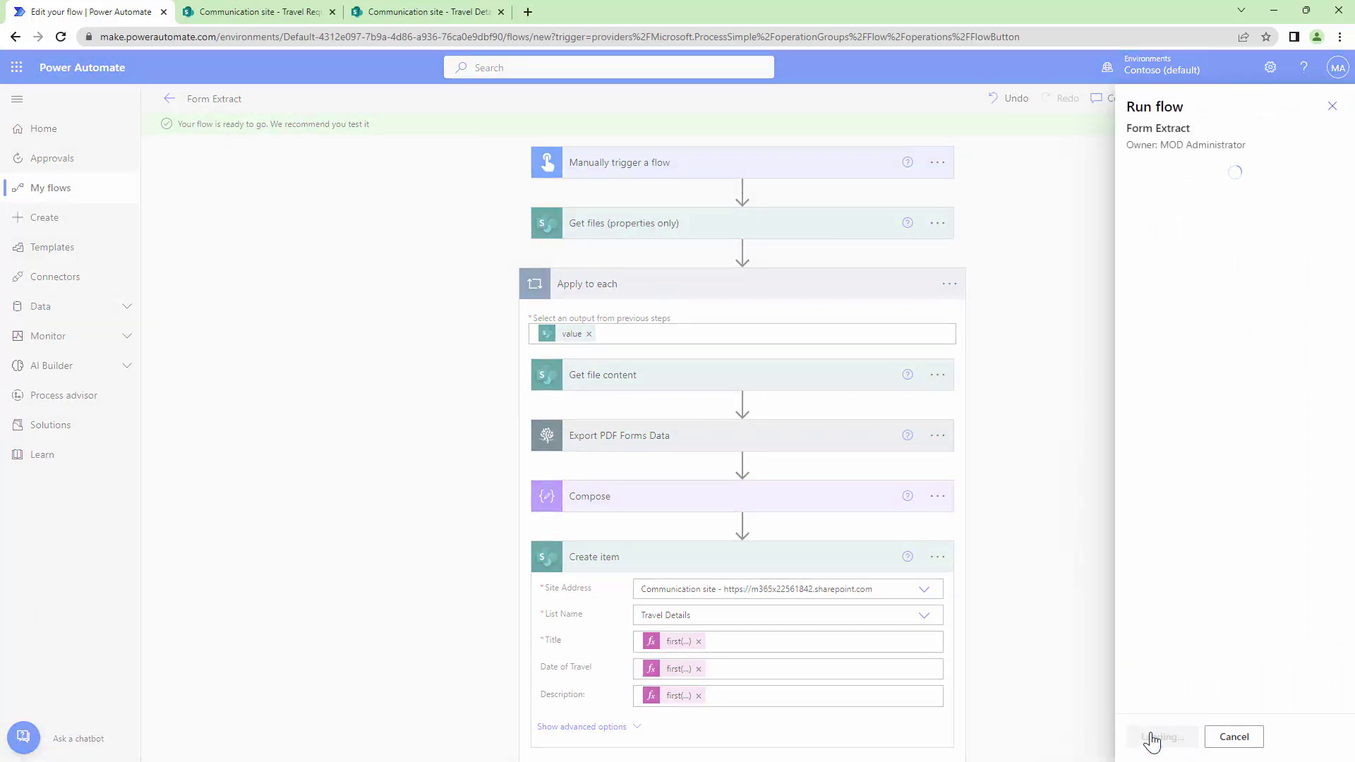
{"action": "left_click", "coordinate": [1151, 738]}
{"action": "left_click", "coordinate": [1152, 738]}
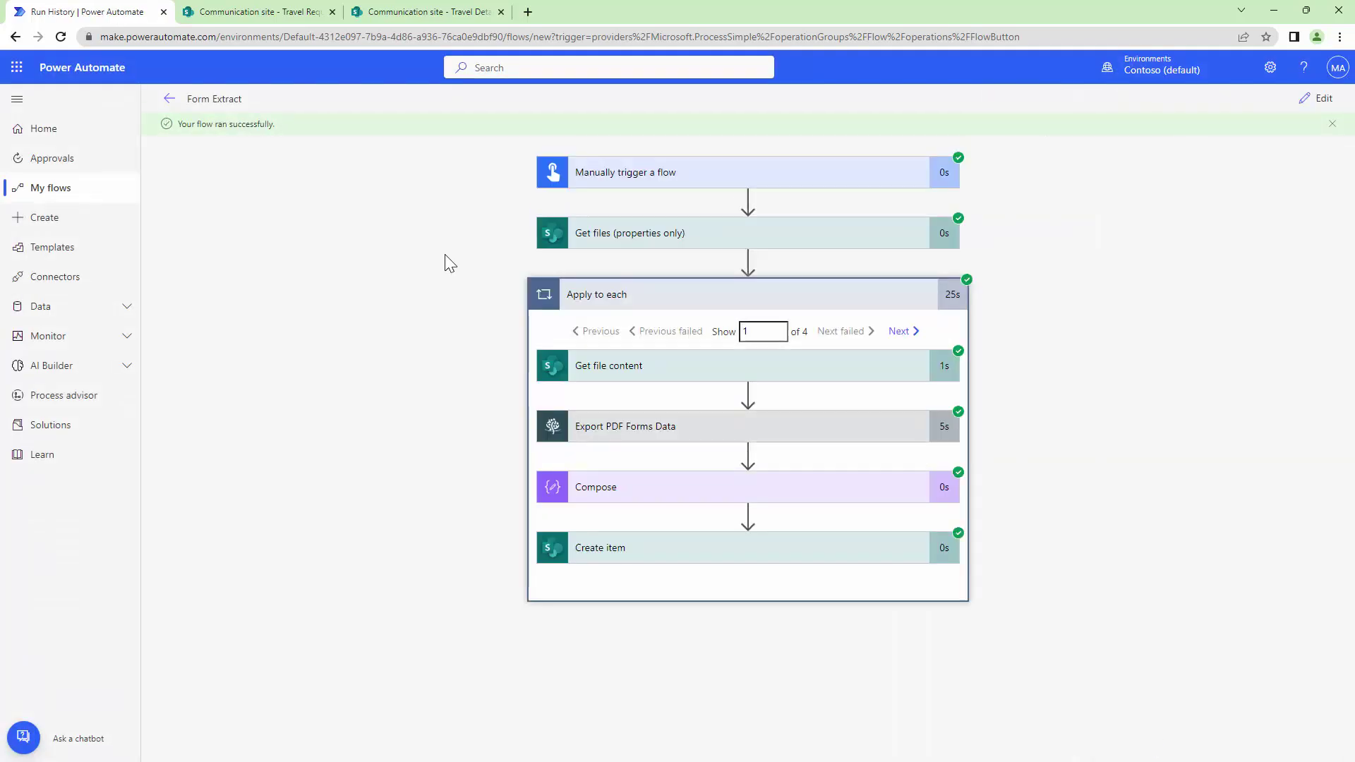
- Reload the Travel Details list page to show the four new travel entries
{"action": "left_click", "coordinate": [445, 13]}
{"action": "left_click", "coordinate": [210, 36]}
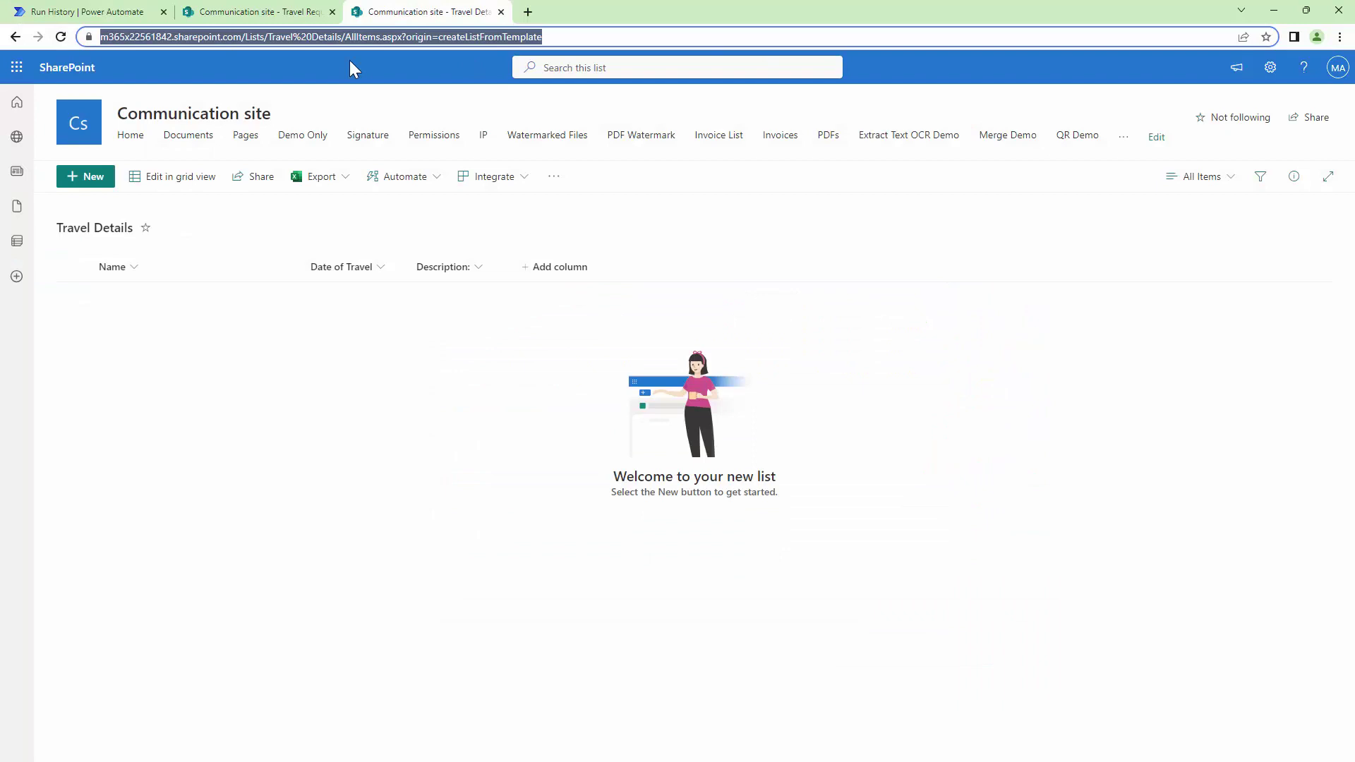
{"action": "left_click", "coordinate": [59, 41]}
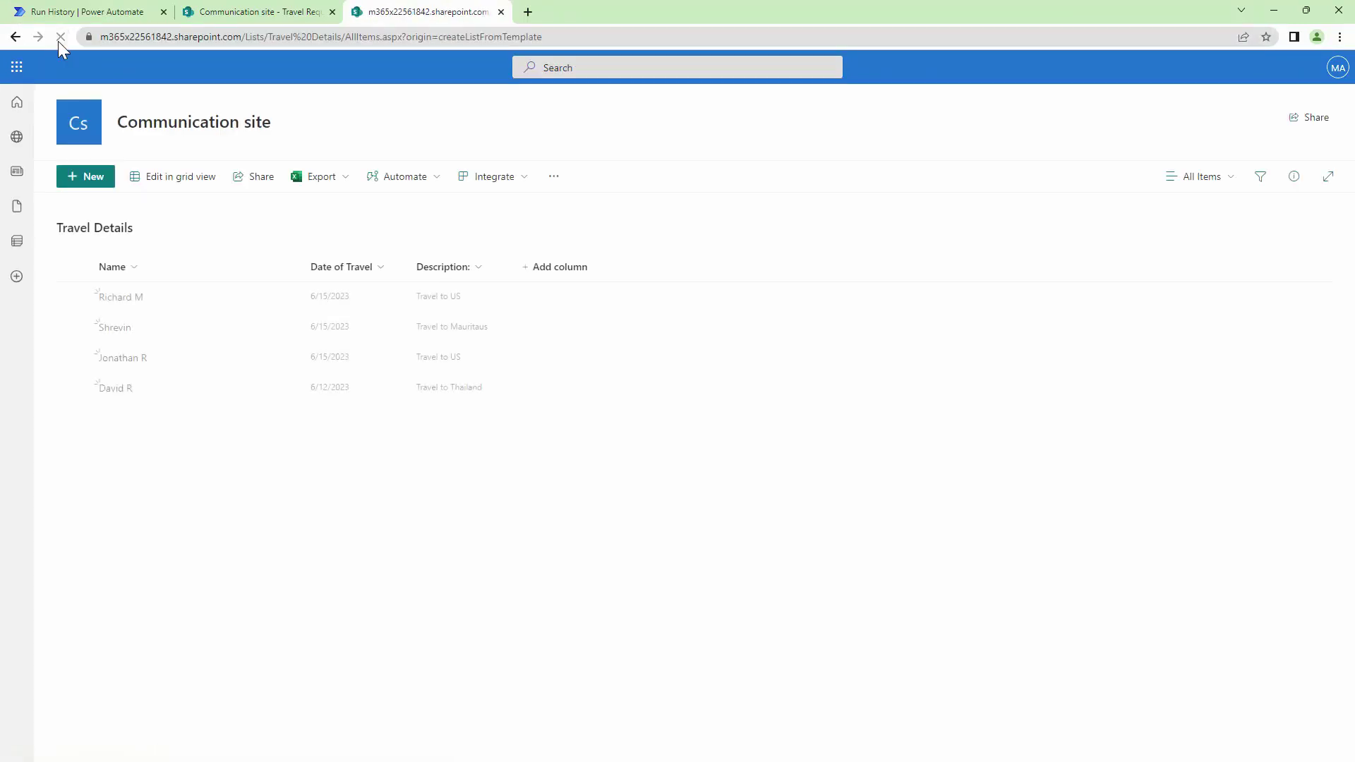